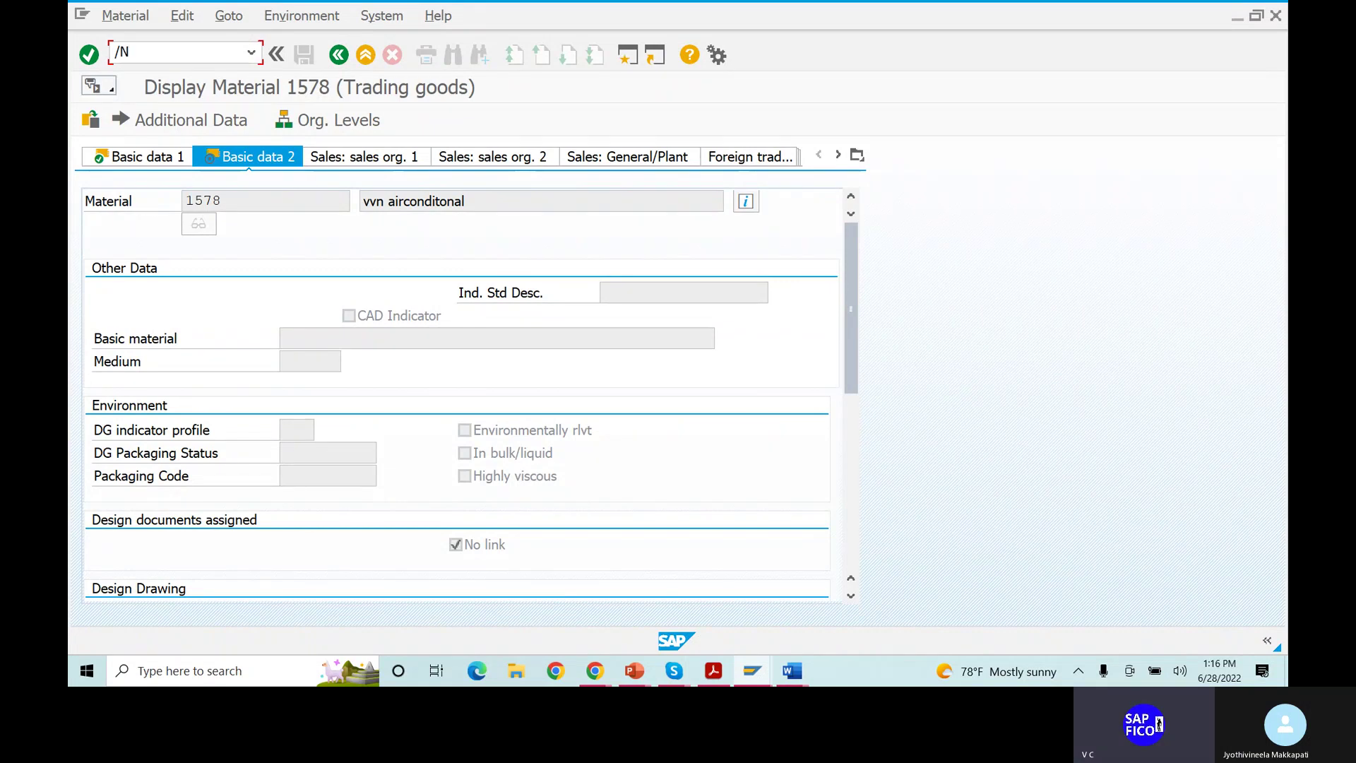
- Try to list all existing storage locations of material 1578 in plant VVN with transaction MMSC, and leave the transaction
text(MM)
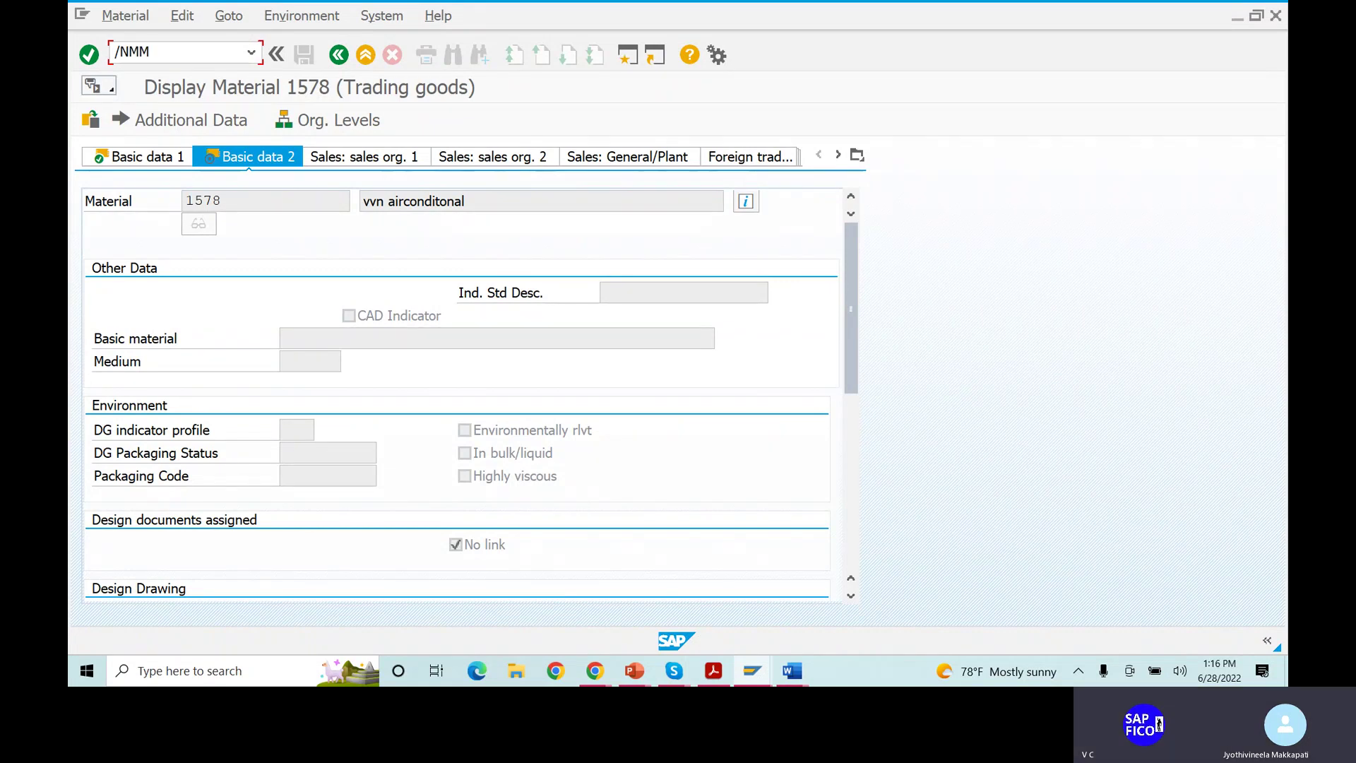
text(SE)
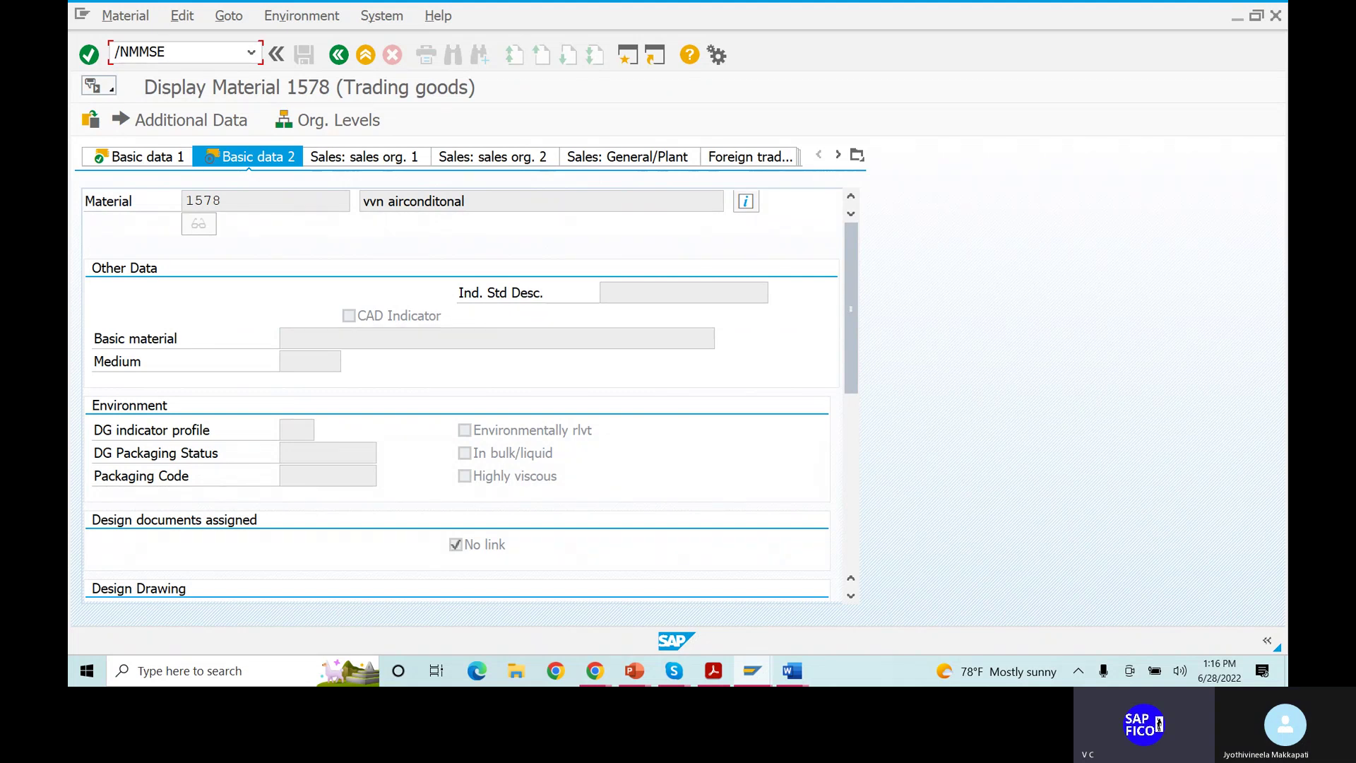
key(BackSpace)
text(C)
key(Return)
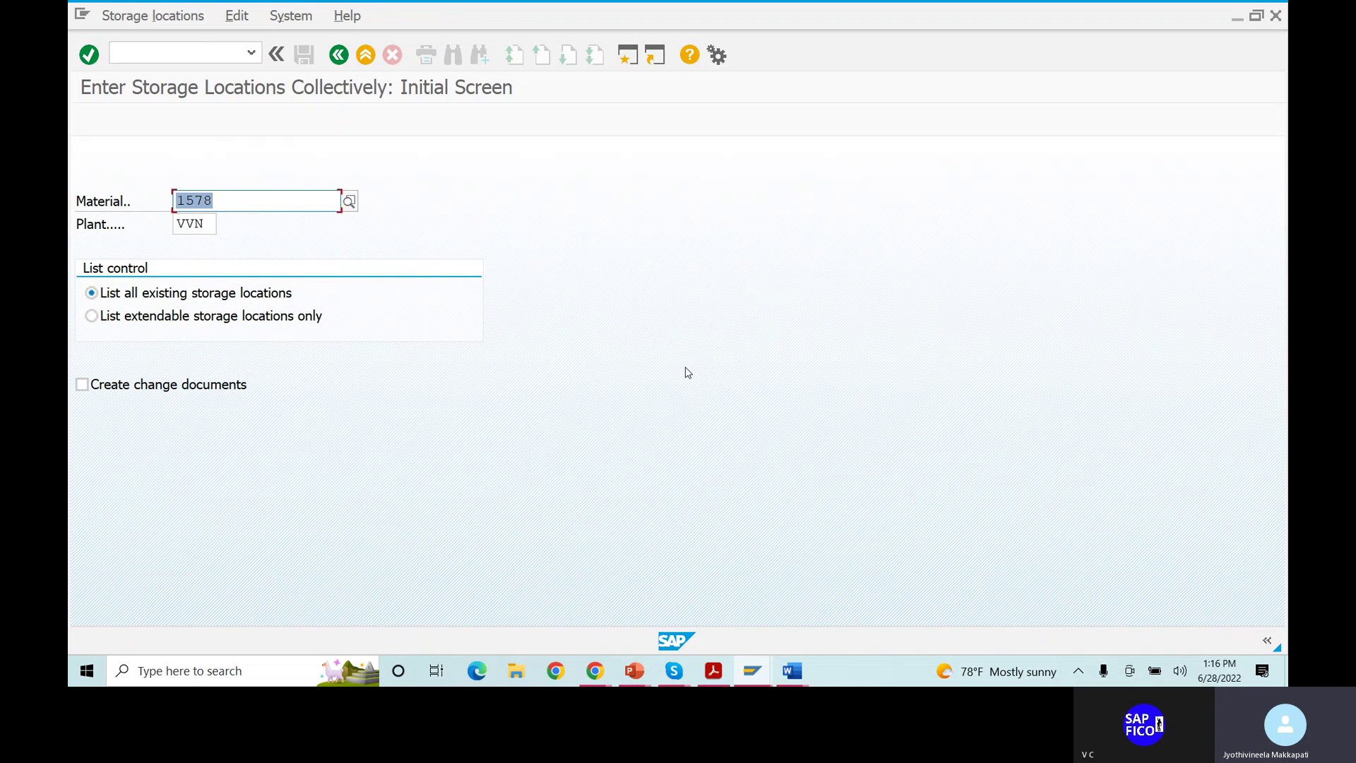
key(Return)
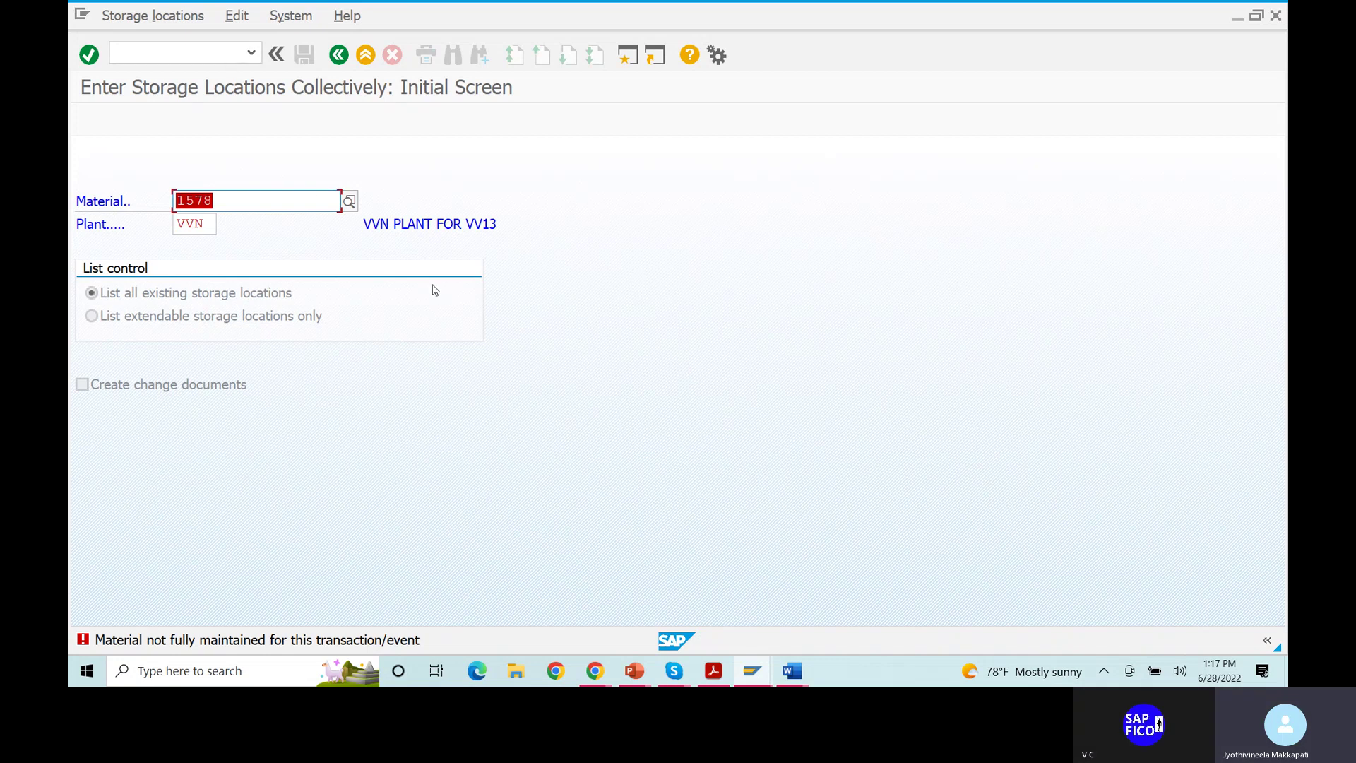
click(316, 200)
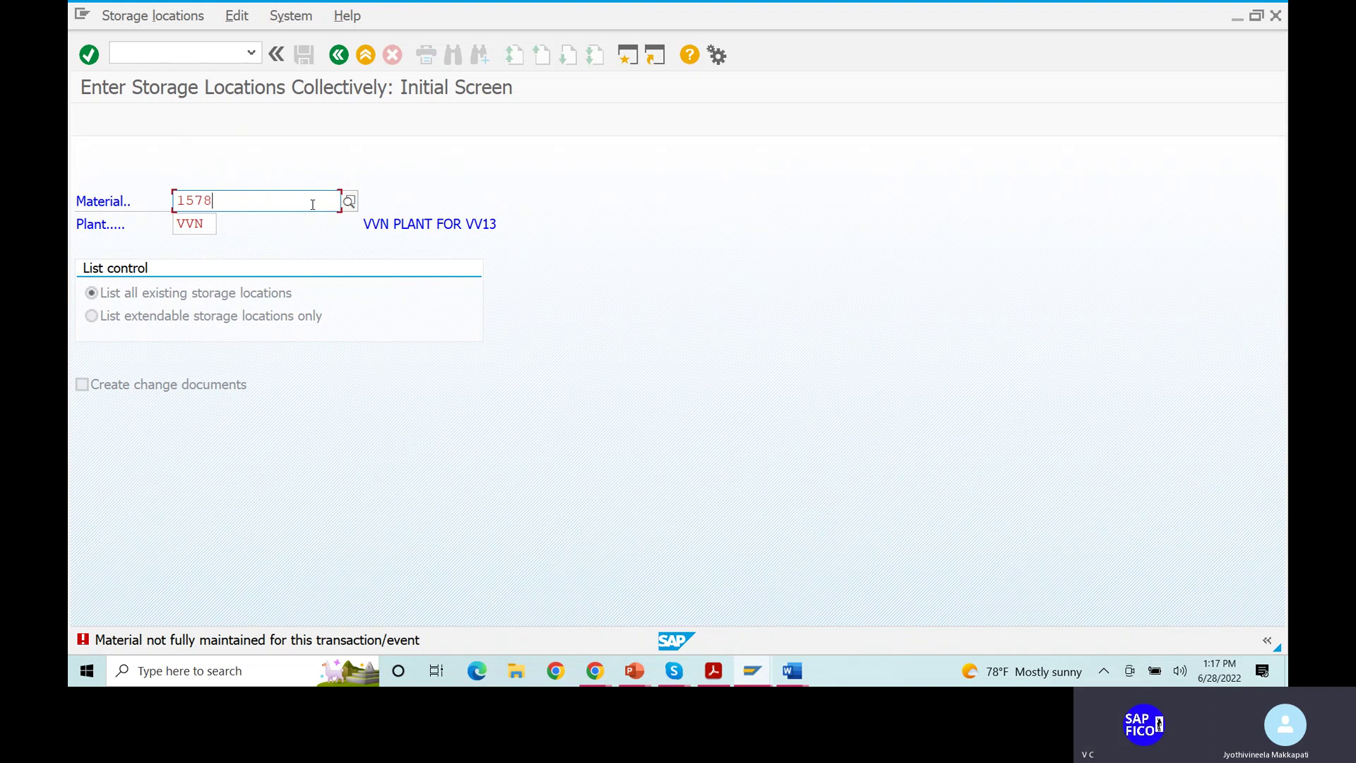
click(338, 55)
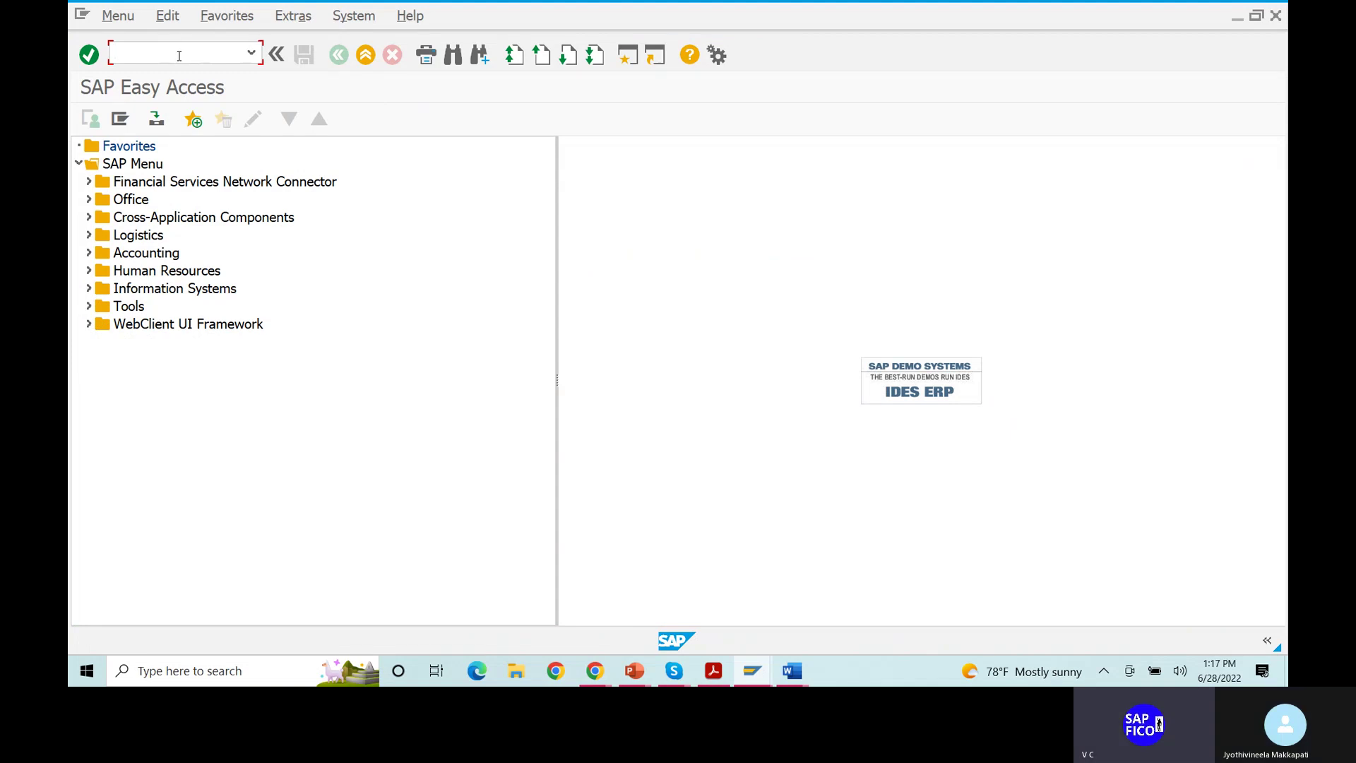
- Try transaction MMSC for material 1578 in plant VVN with only extendable storage locations listed
text(MMS)
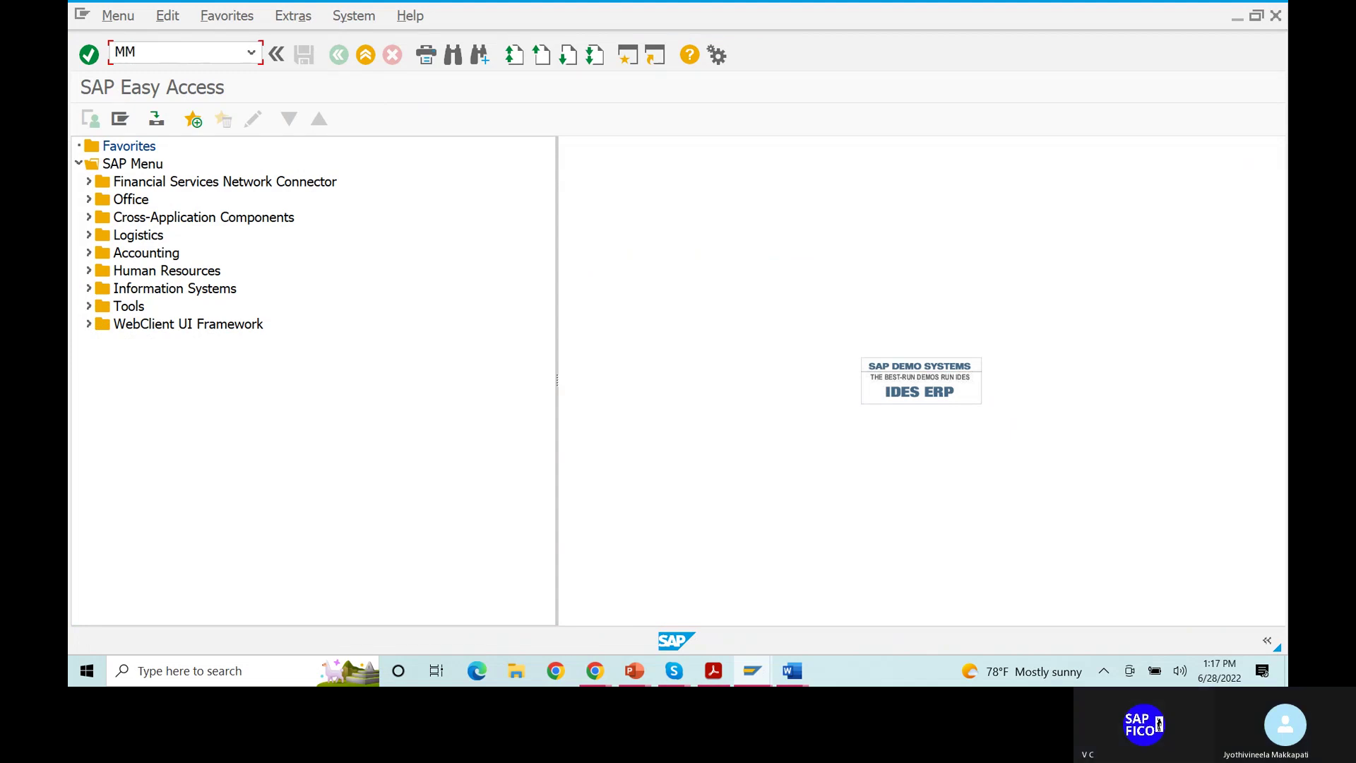
text(C)
key(Return)
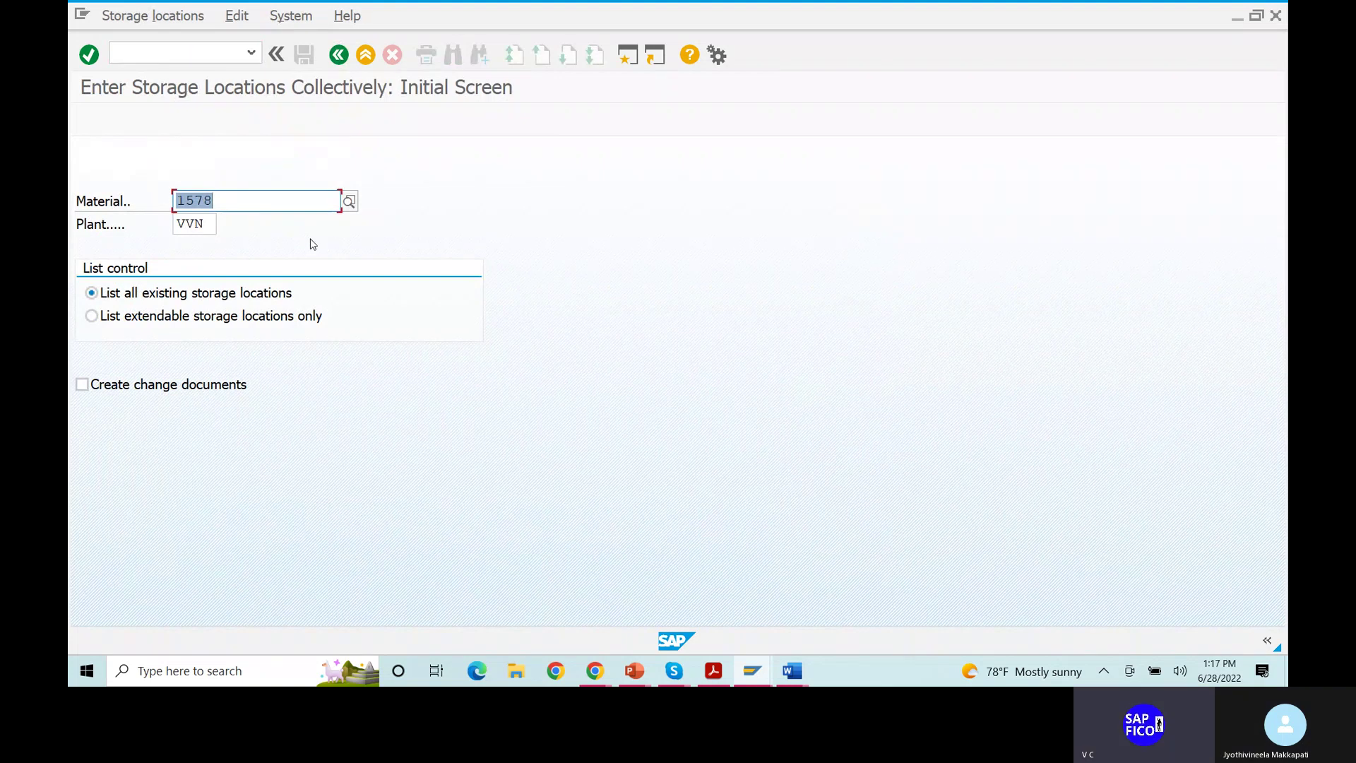
click(91, 315)
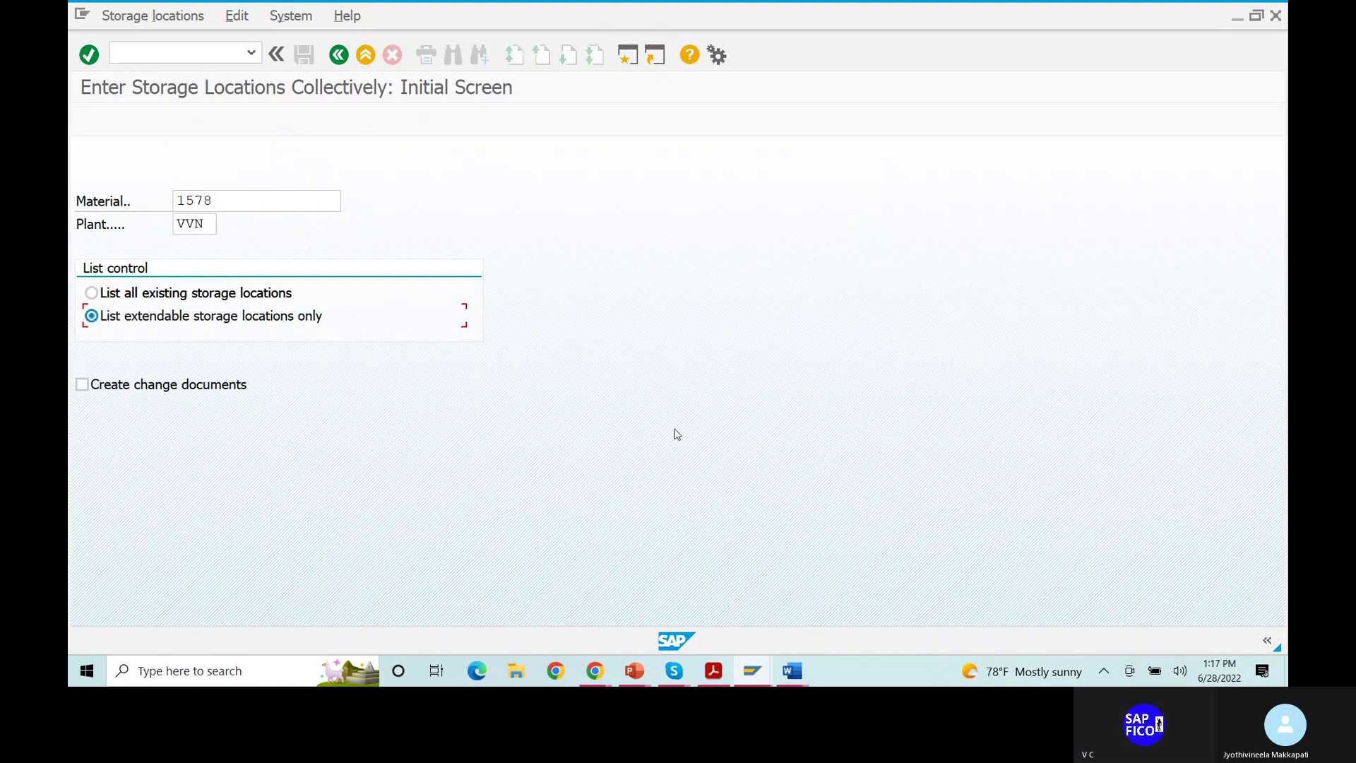
key(Return)
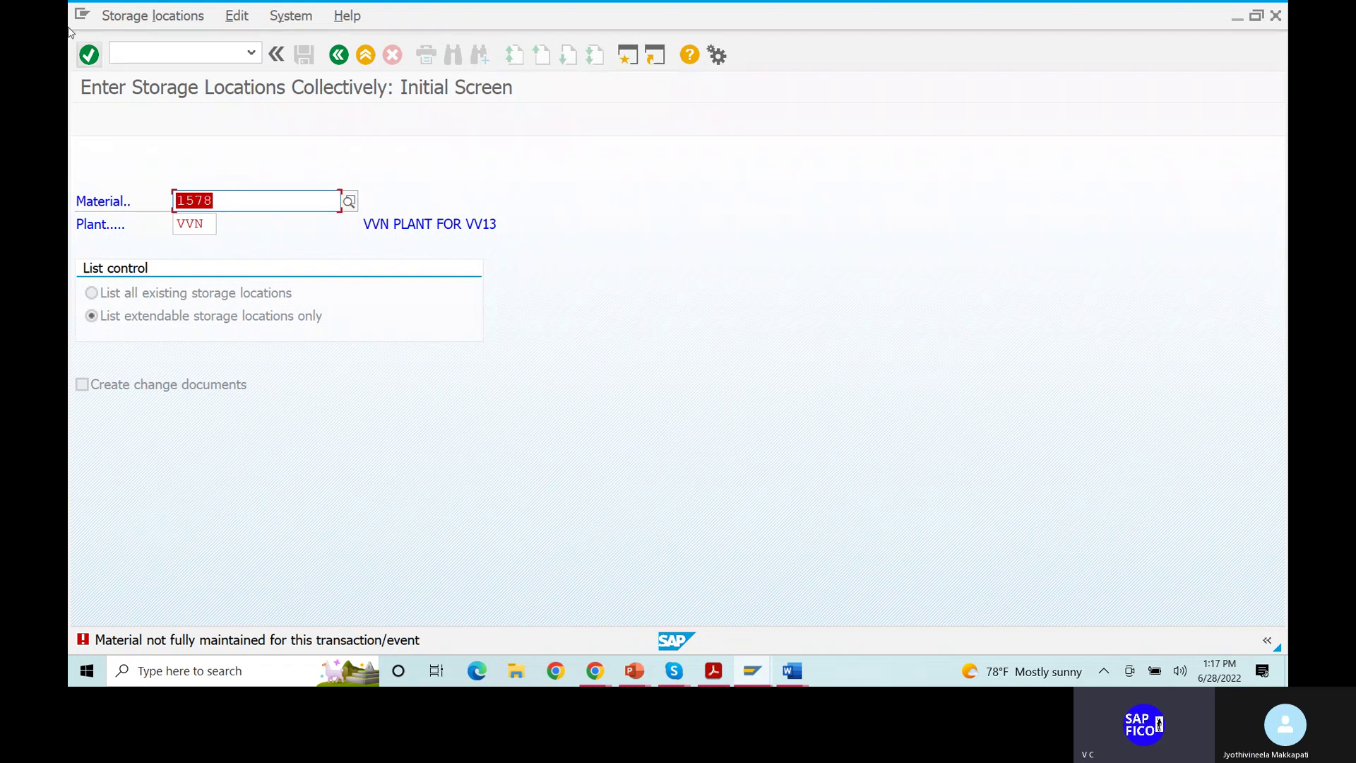
- Start transaction MM01 for material 1578 with material 1578 as the copy reference, and bring up the view selection
click(147, 57)
text(/NMM01)
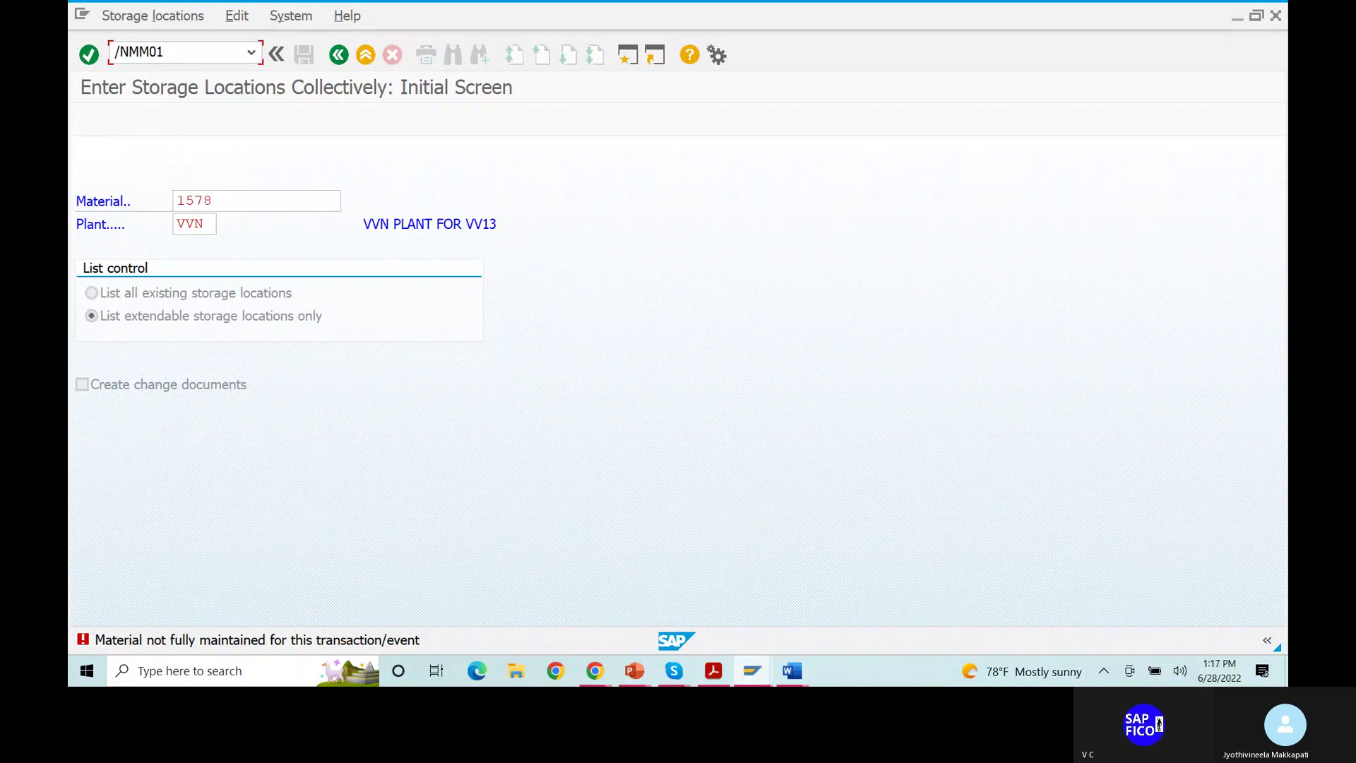
key(Return)
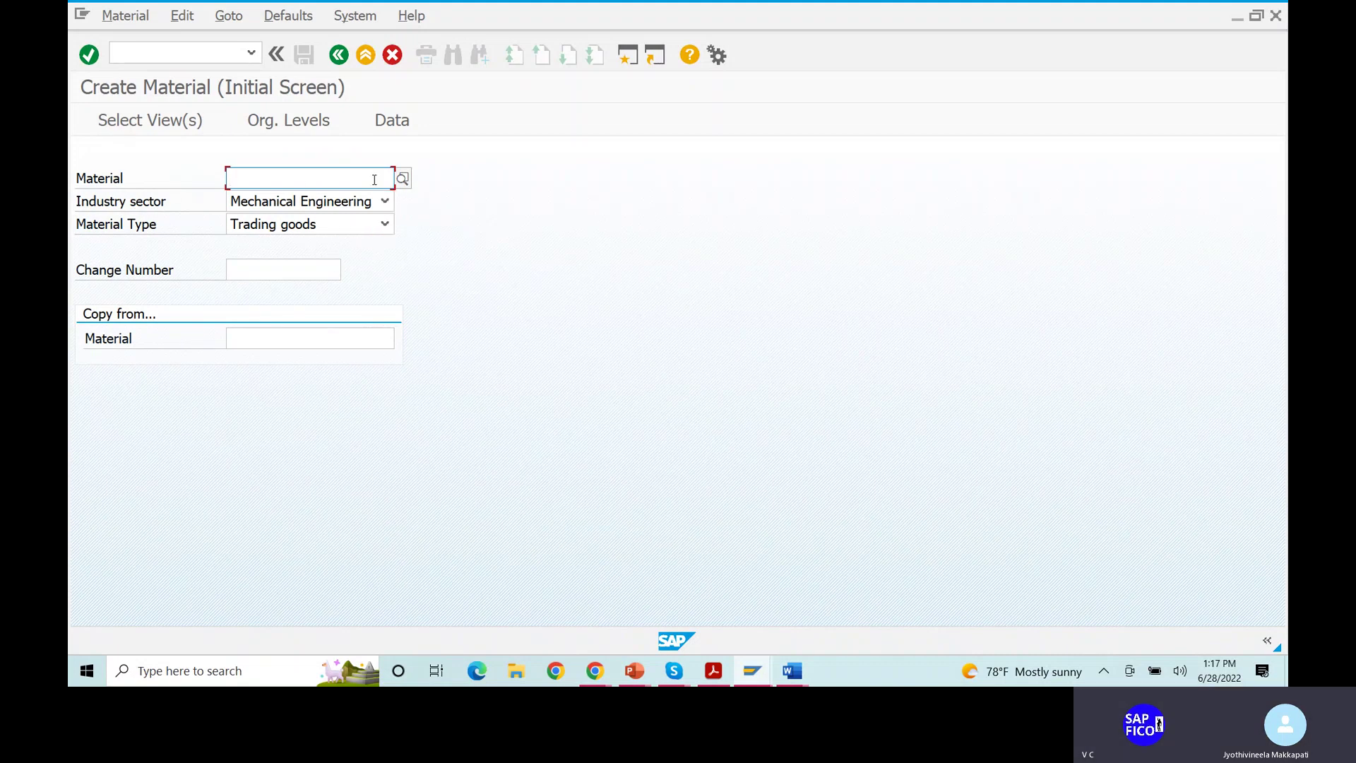
text(1578)
key(Return)
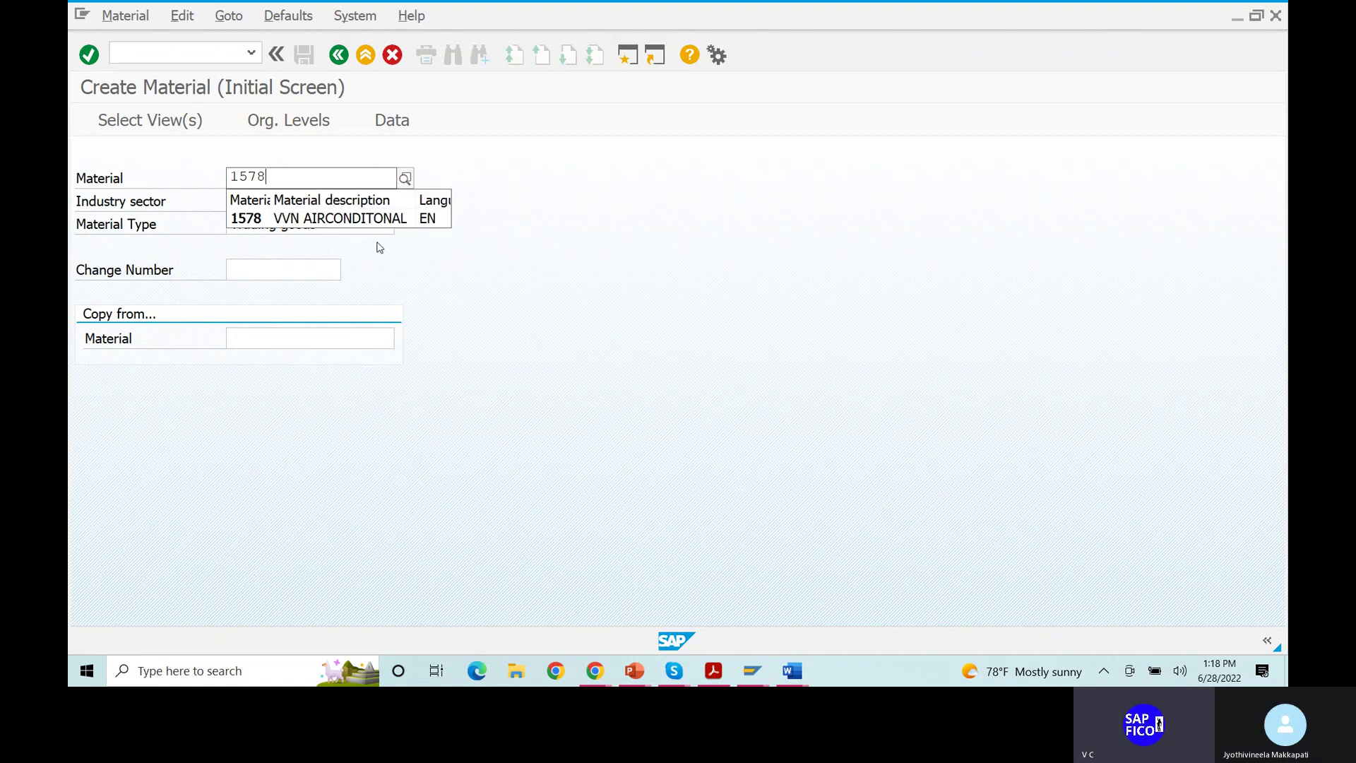
click(306, 340)
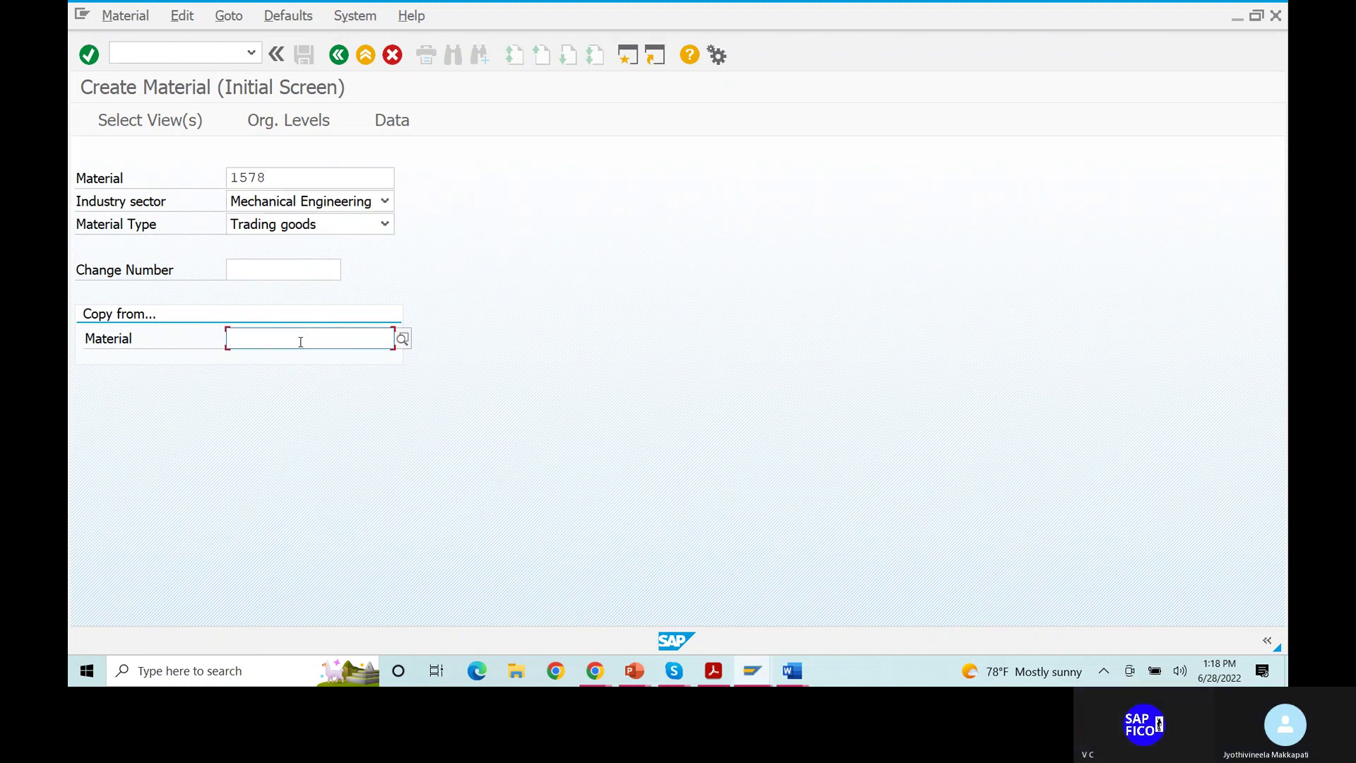
text(1578)
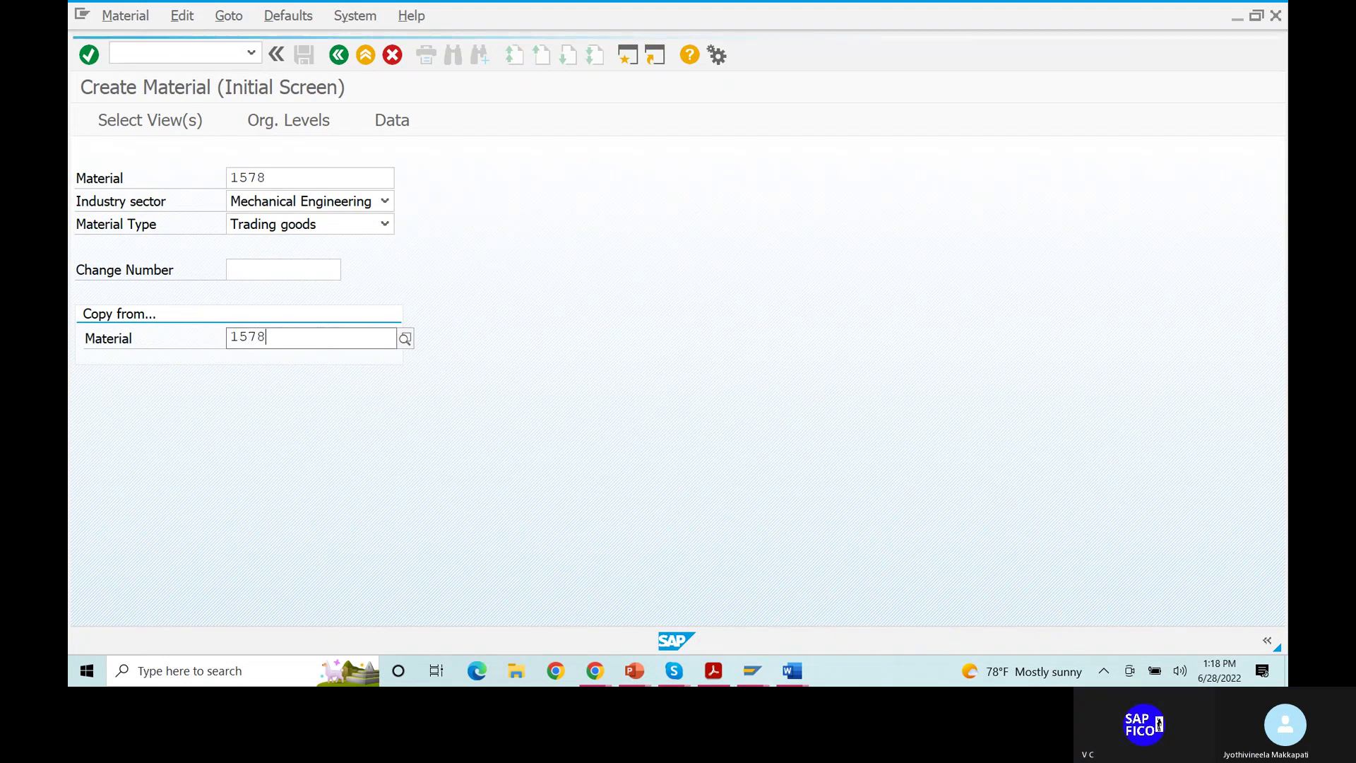
key(Return)
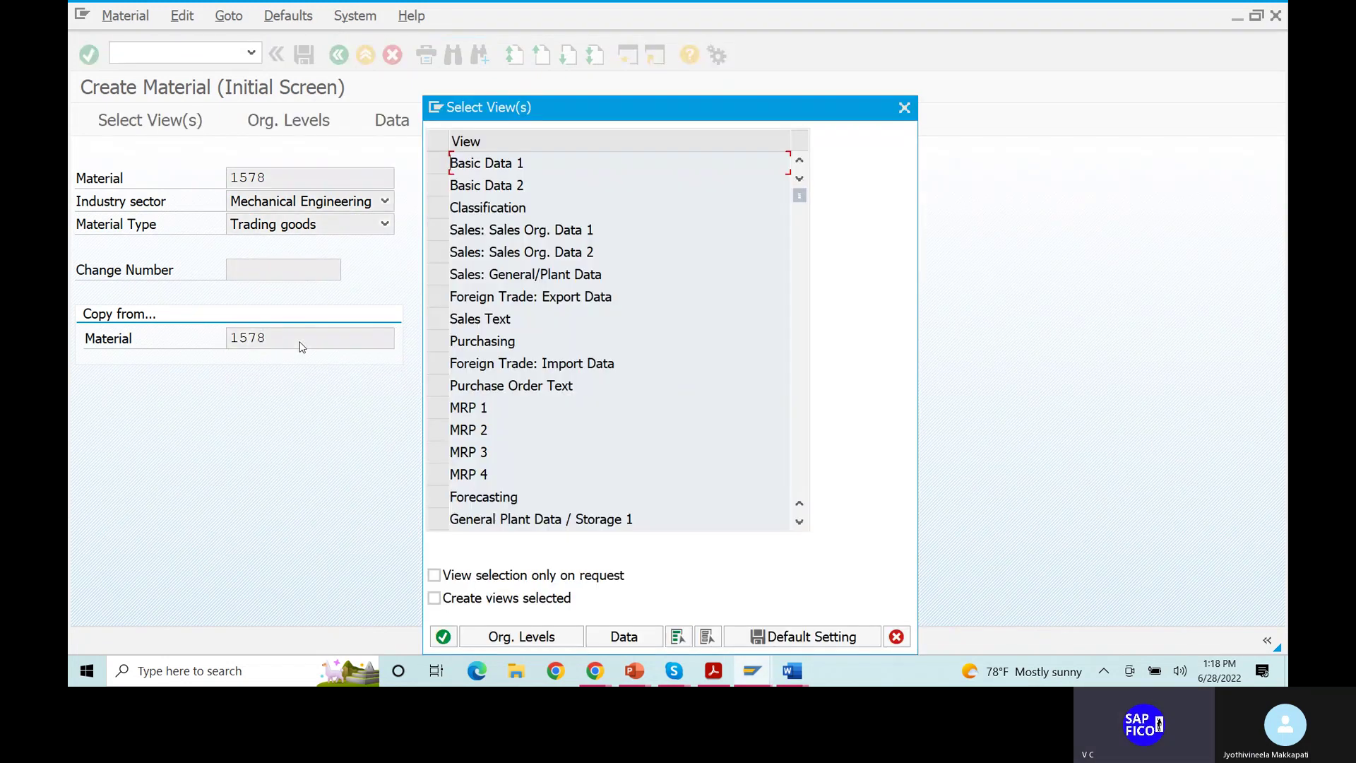
scroll(613, 312, down, 1)
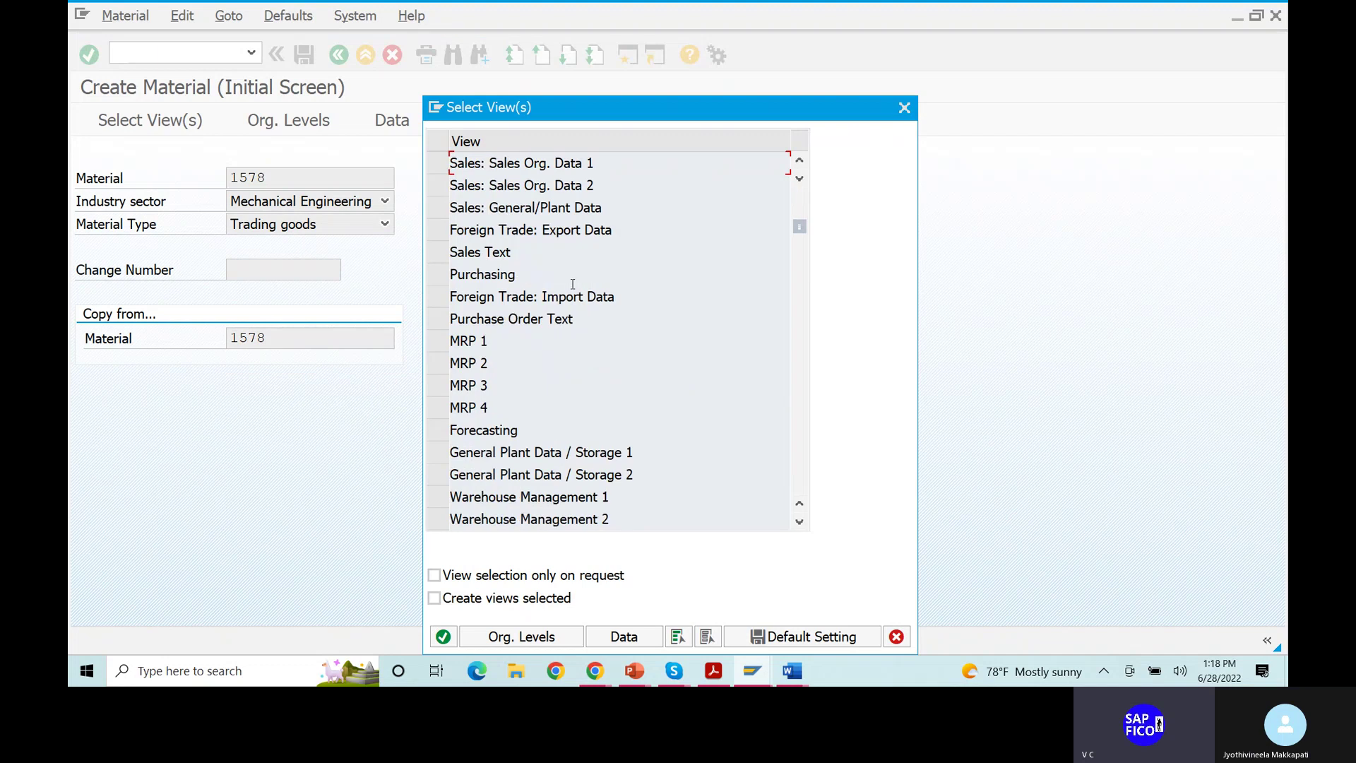
scroll(558, 305, up, 1)
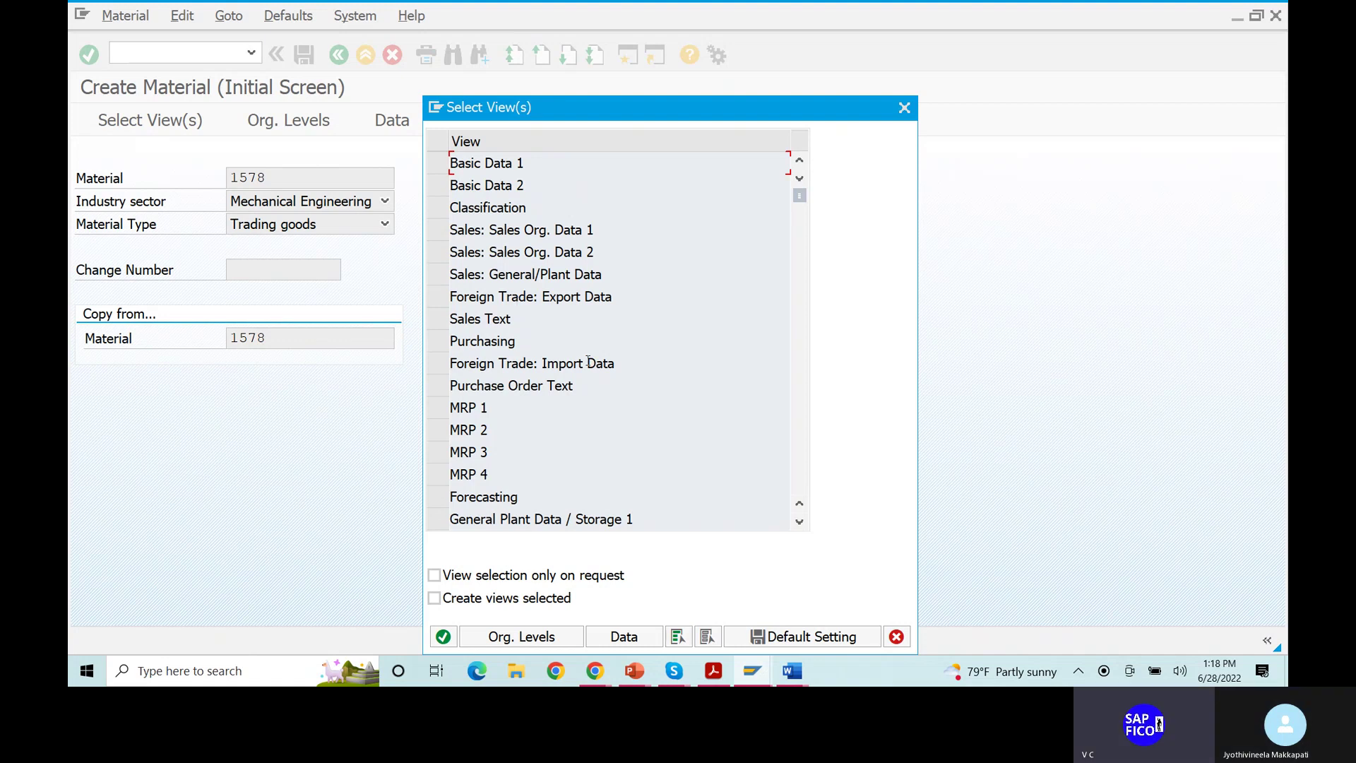
scroll(586, 361, down, 1)
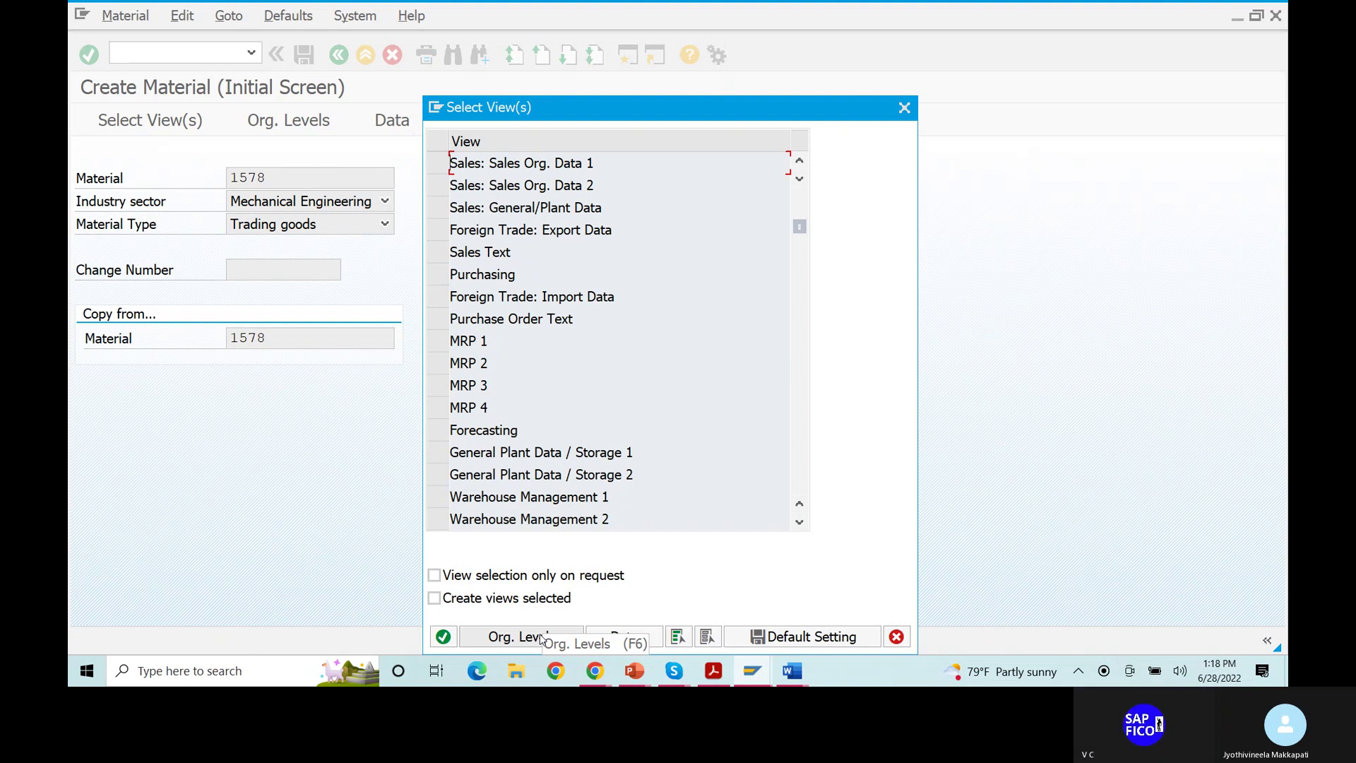
click(904, 111)
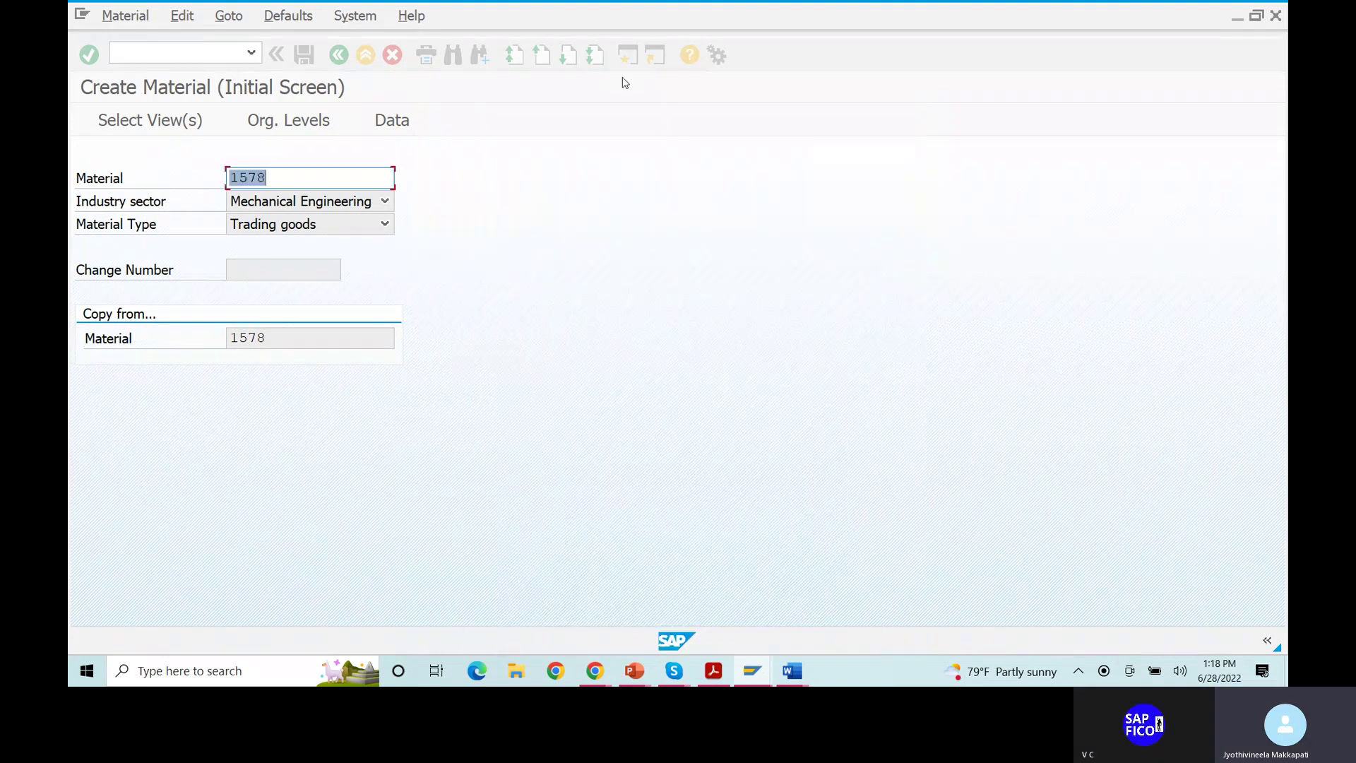
key(Return)
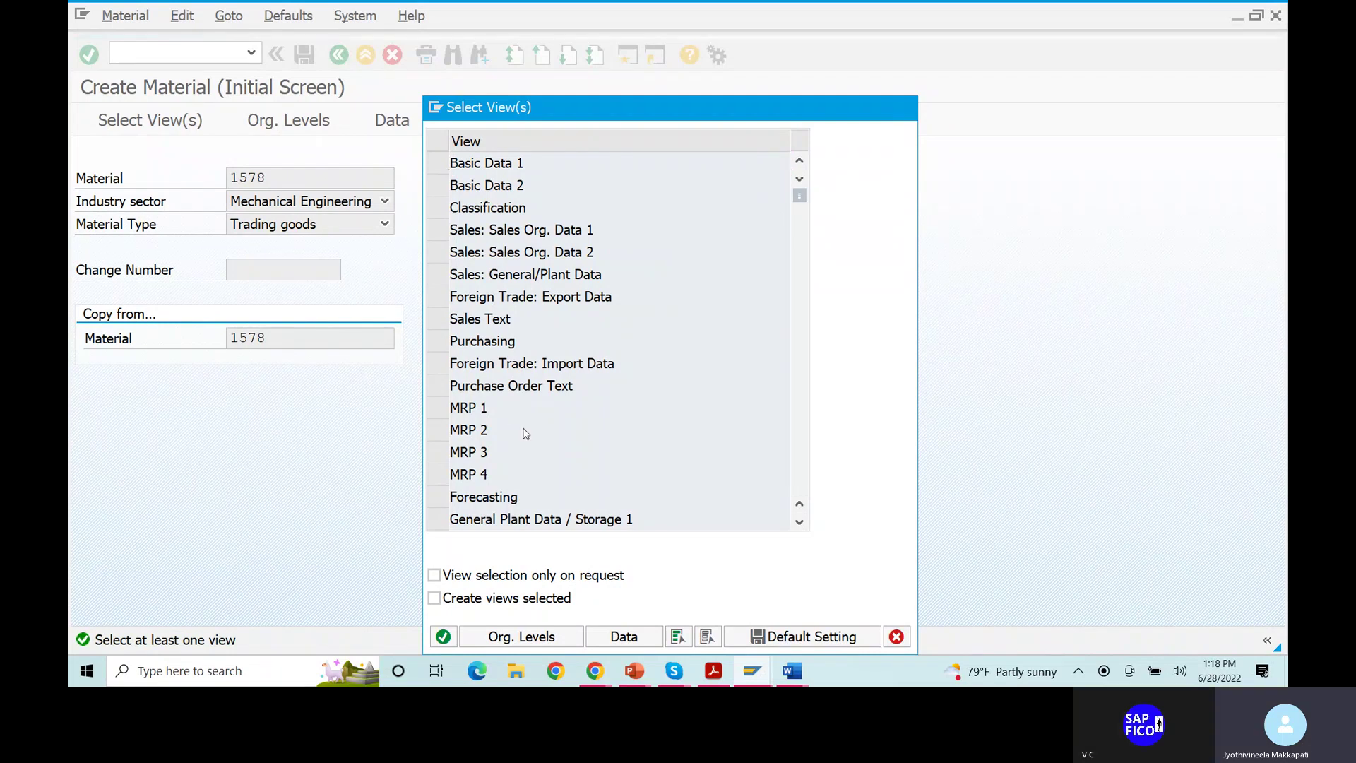
- Select the General Plant Data / Storage 1 and General Plant Data / Storage 2 views for the material
scroll(460, 431, down, 2)
click(439, 387)
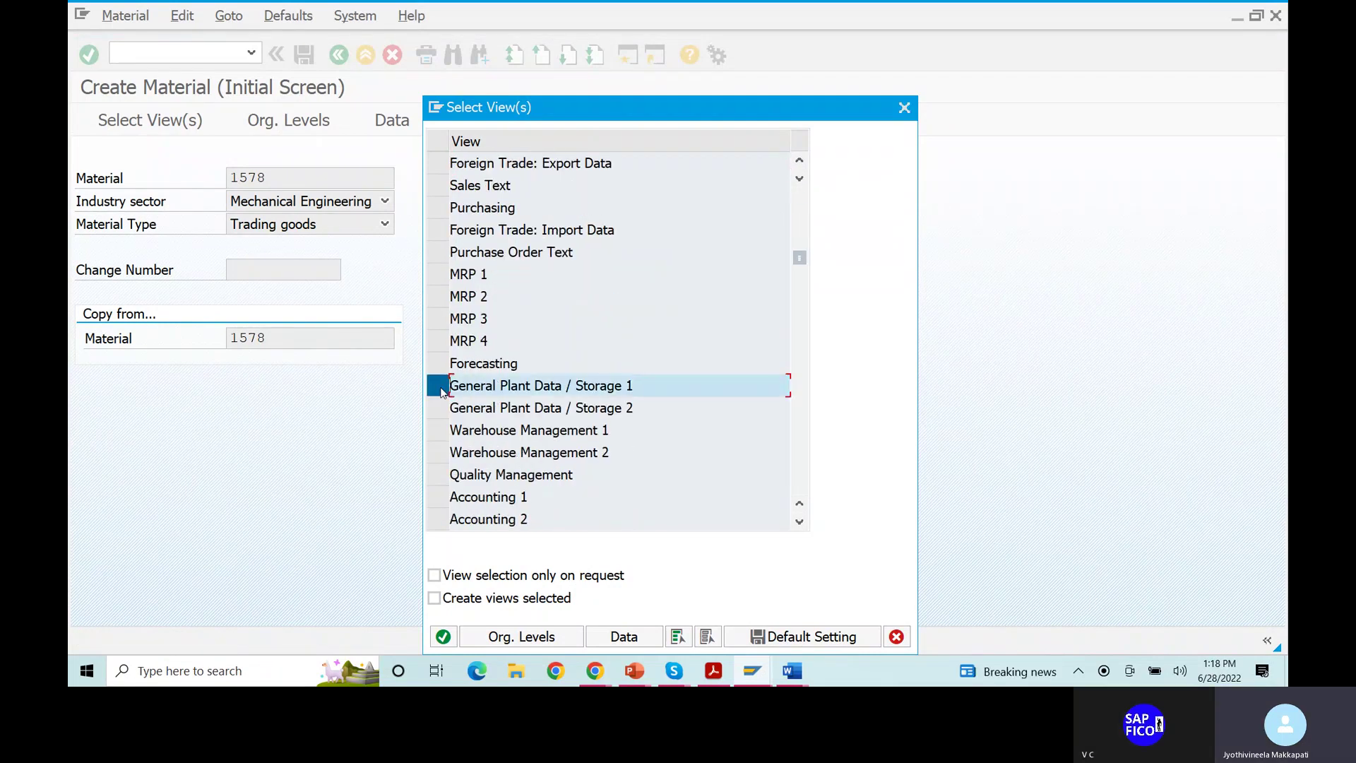
click(440, 408)
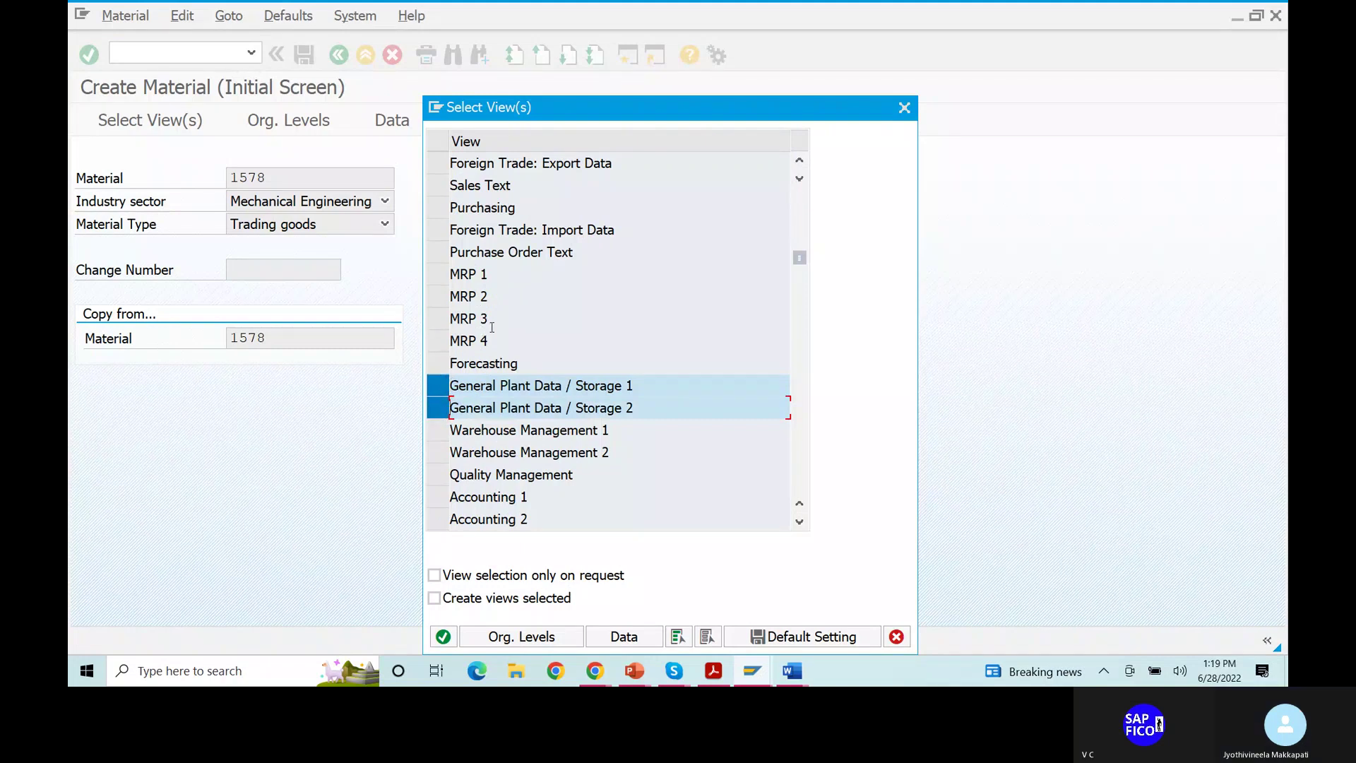
- Add the Sales Org. Data 1 and 2 views and the Basic Data 1 and 2 views to the selection
scroll(492, 327, down, 1)
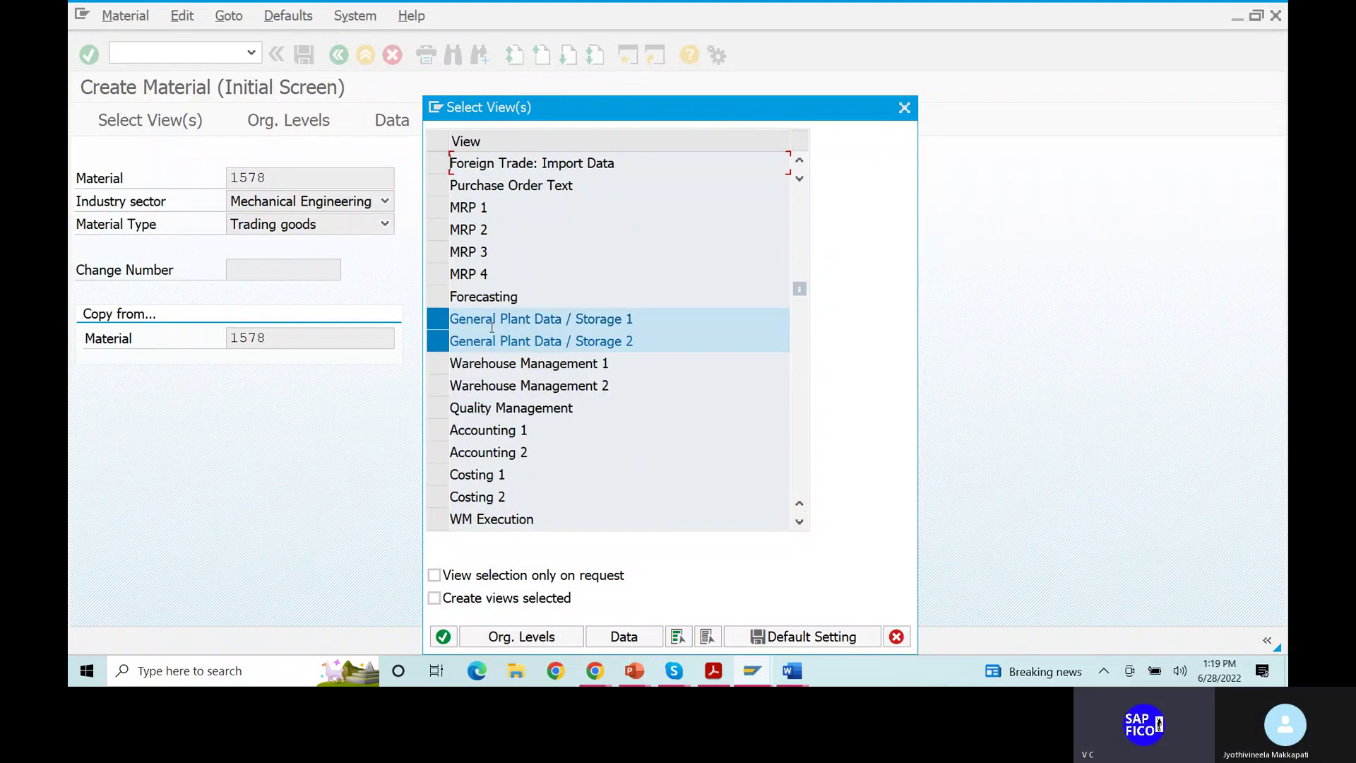
scroll(492, 327, down, 1)
scroll(497, 331, down, 1)
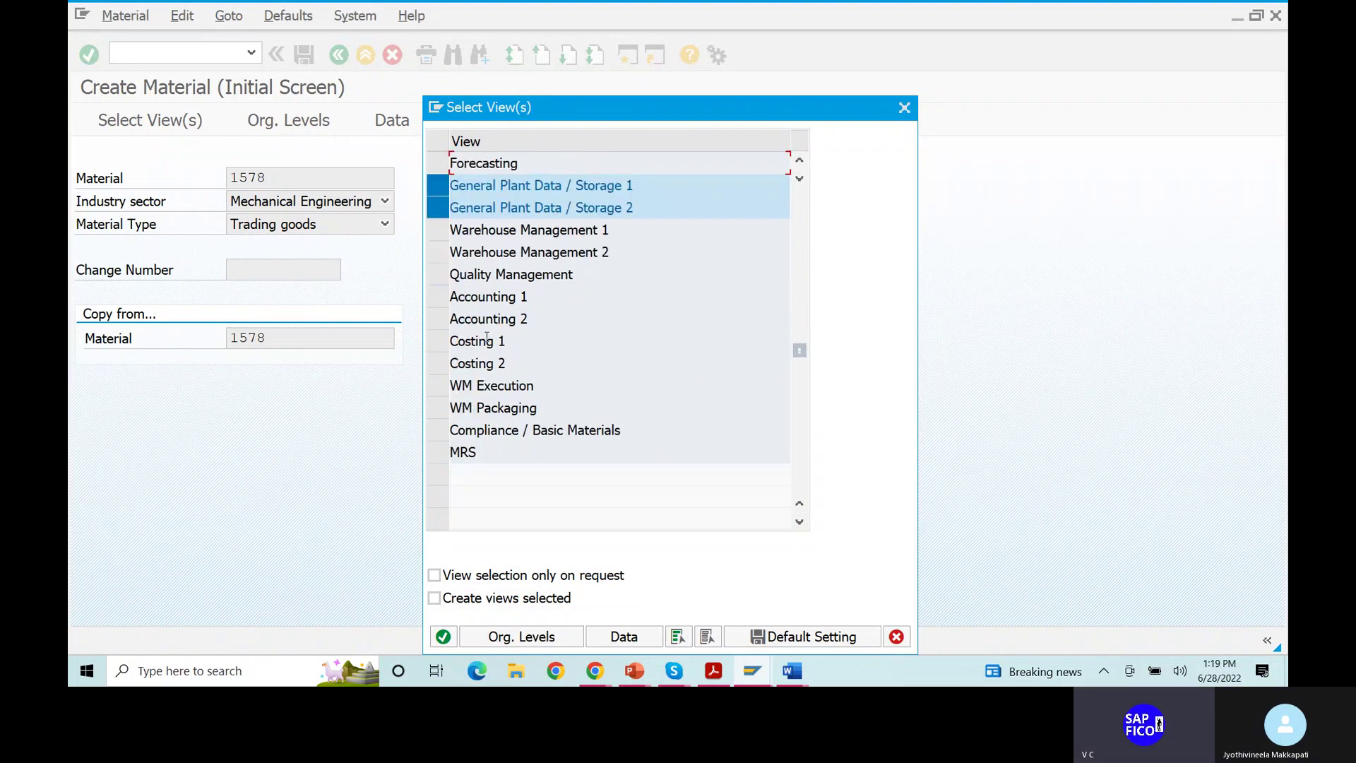
scroll(499, 334, up, 1)
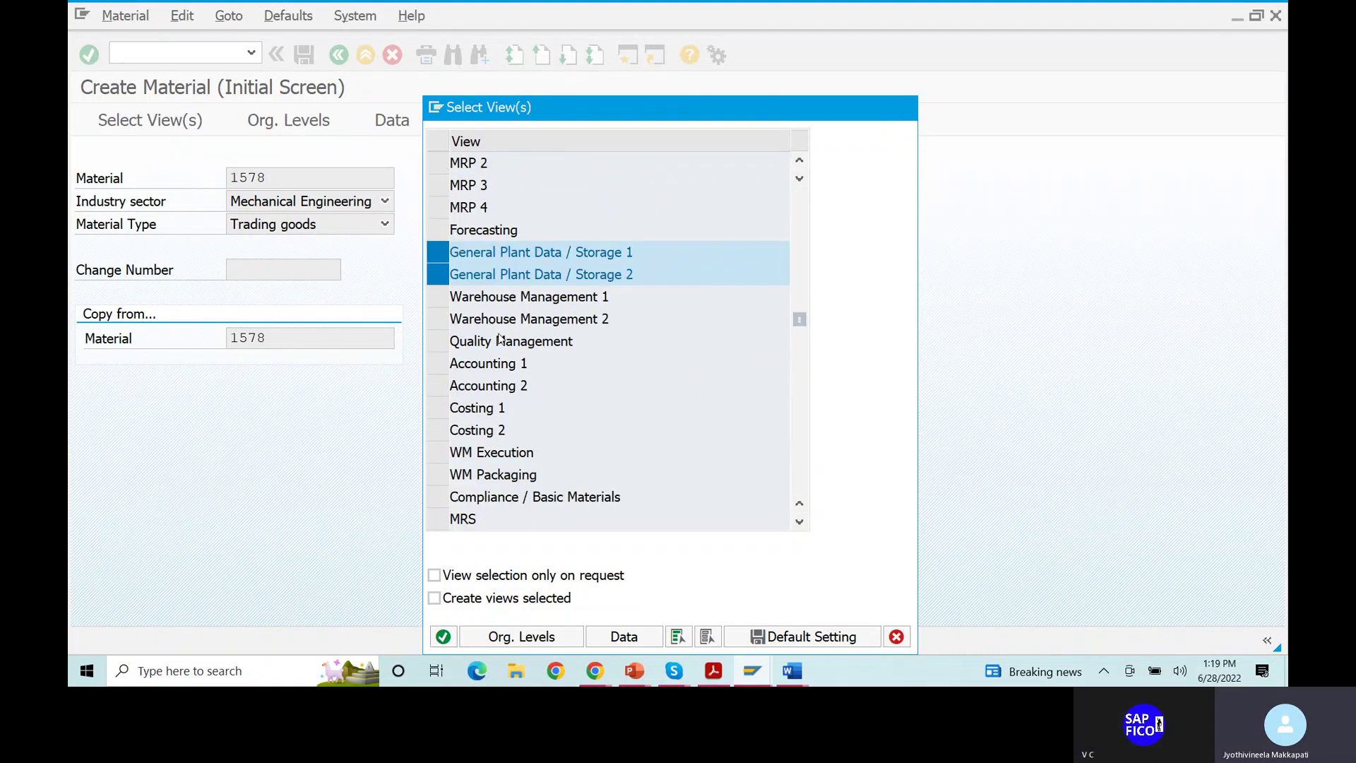
scroll(499, 335, up, 2)
scroll(500, 337, up, 2)
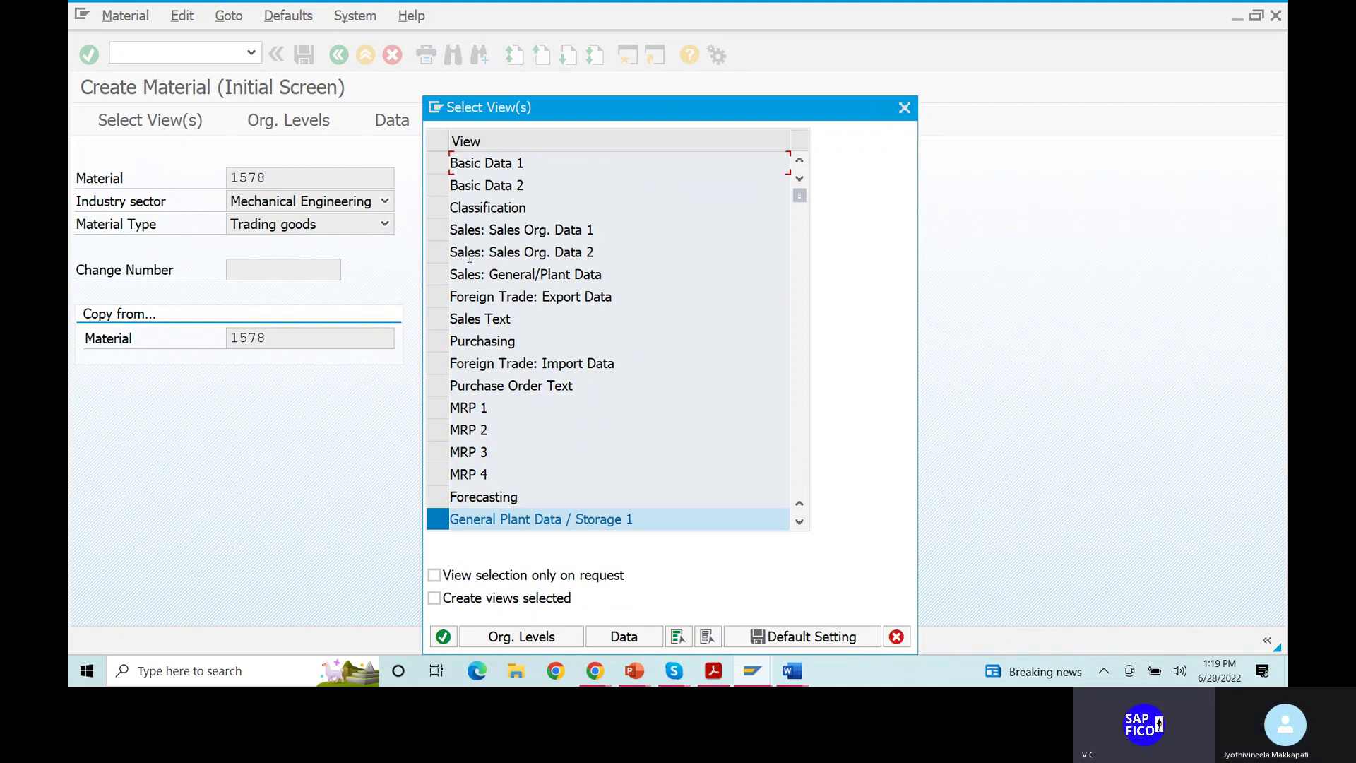
click(438, 229)
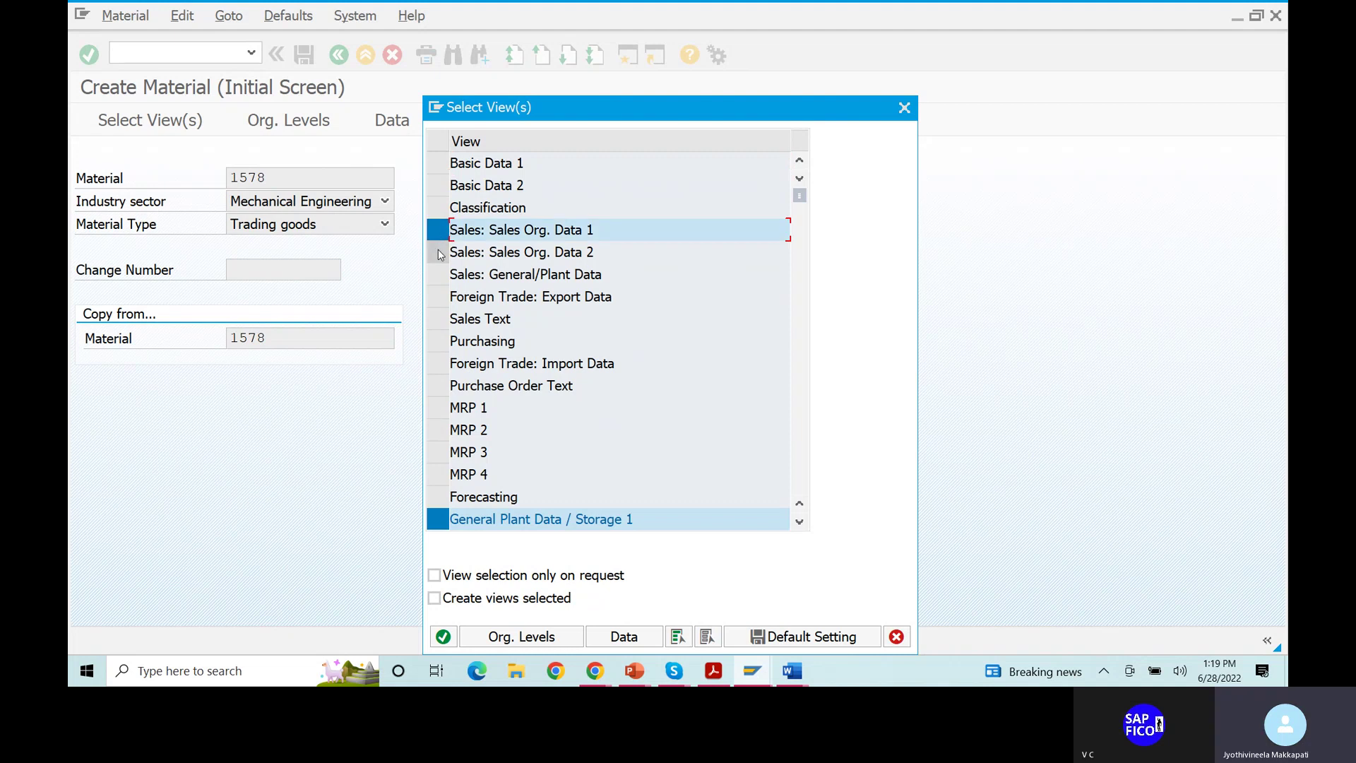
click(438, 252)
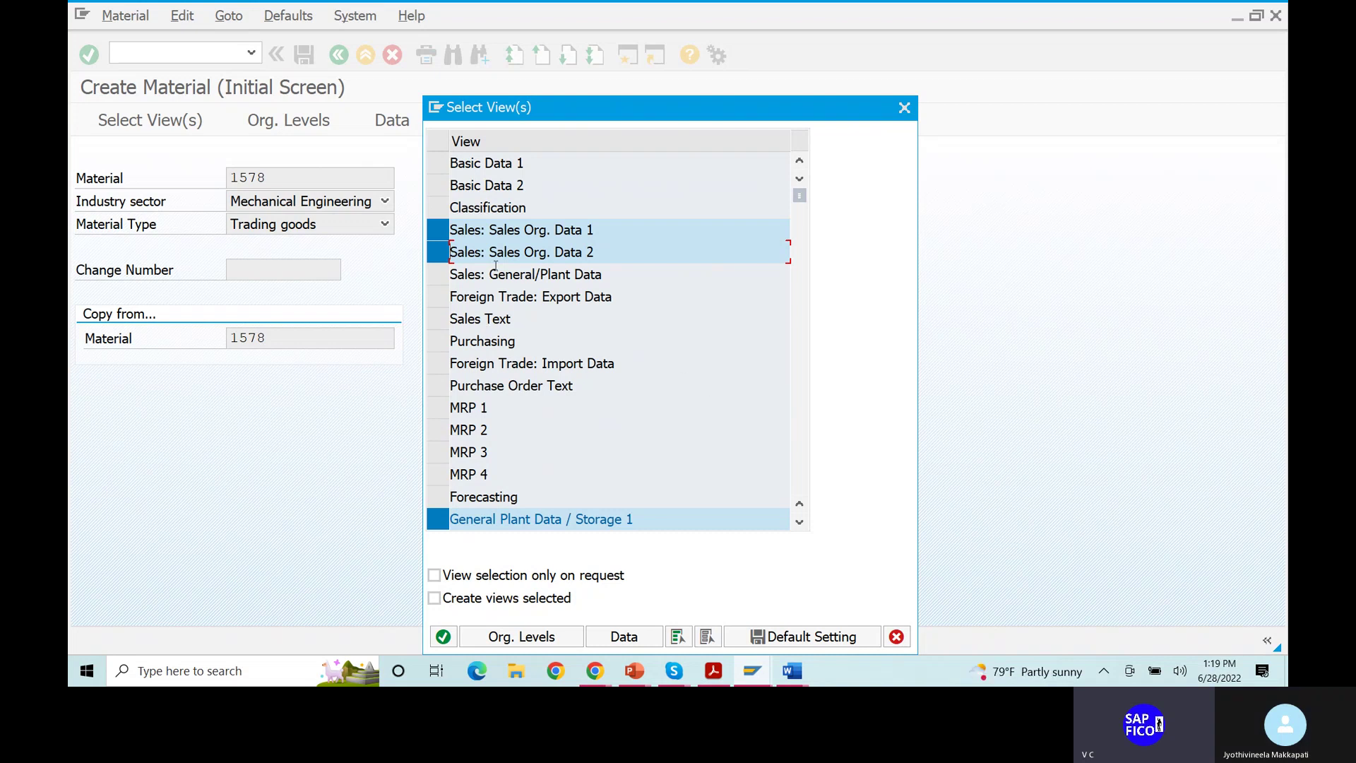
click(438, 163)
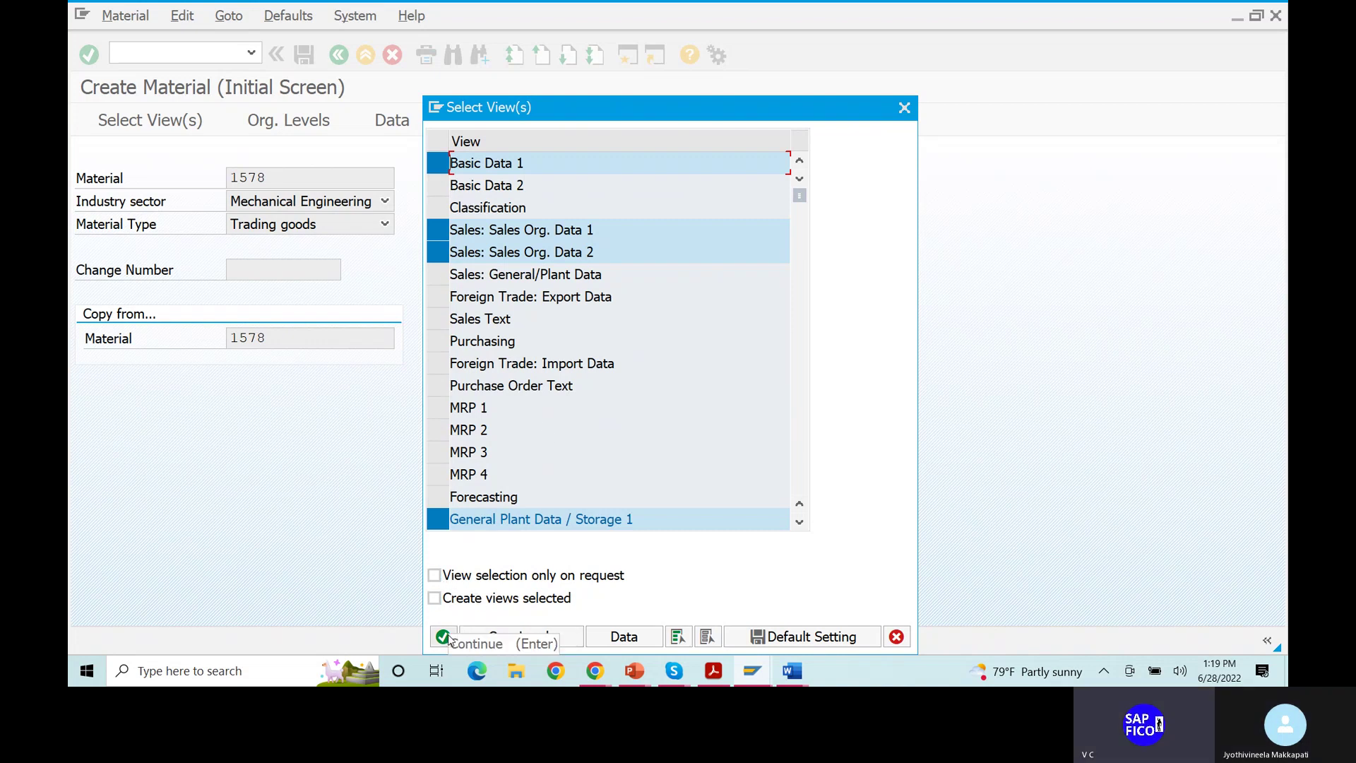
click(442, 186)
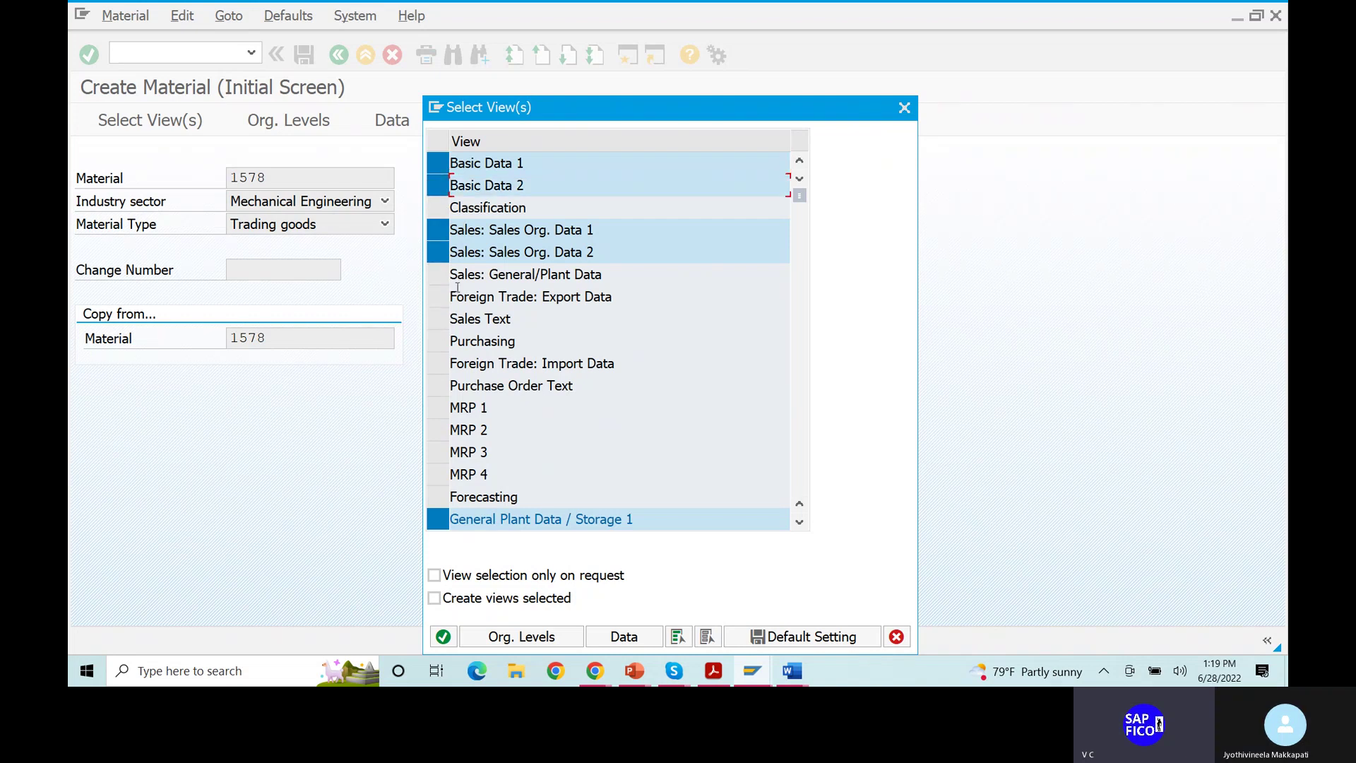
- Add the Accounting 1 and Accounting 2 views to the selection
scroll(634, 426, down, 1)
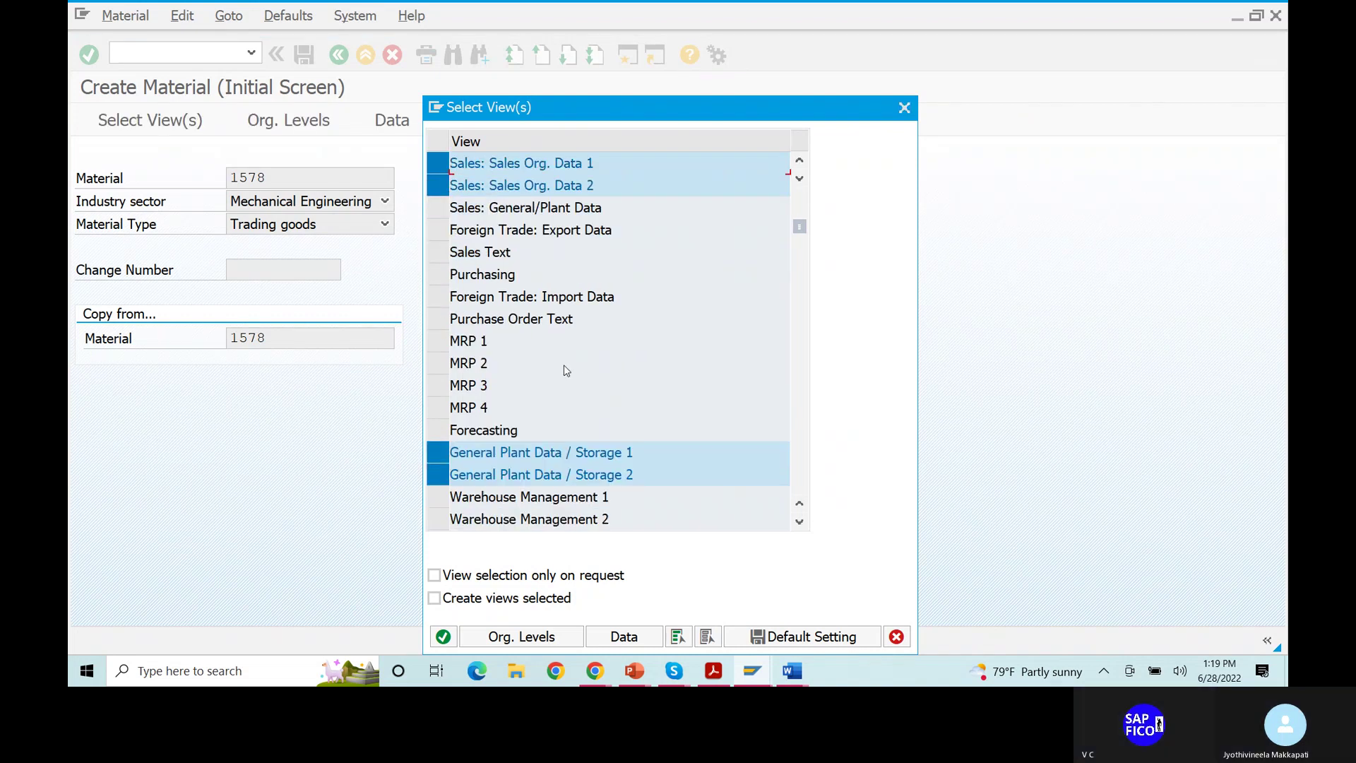
scroll(564, 366, down, 1)
scroll(561, 378, down, 1)
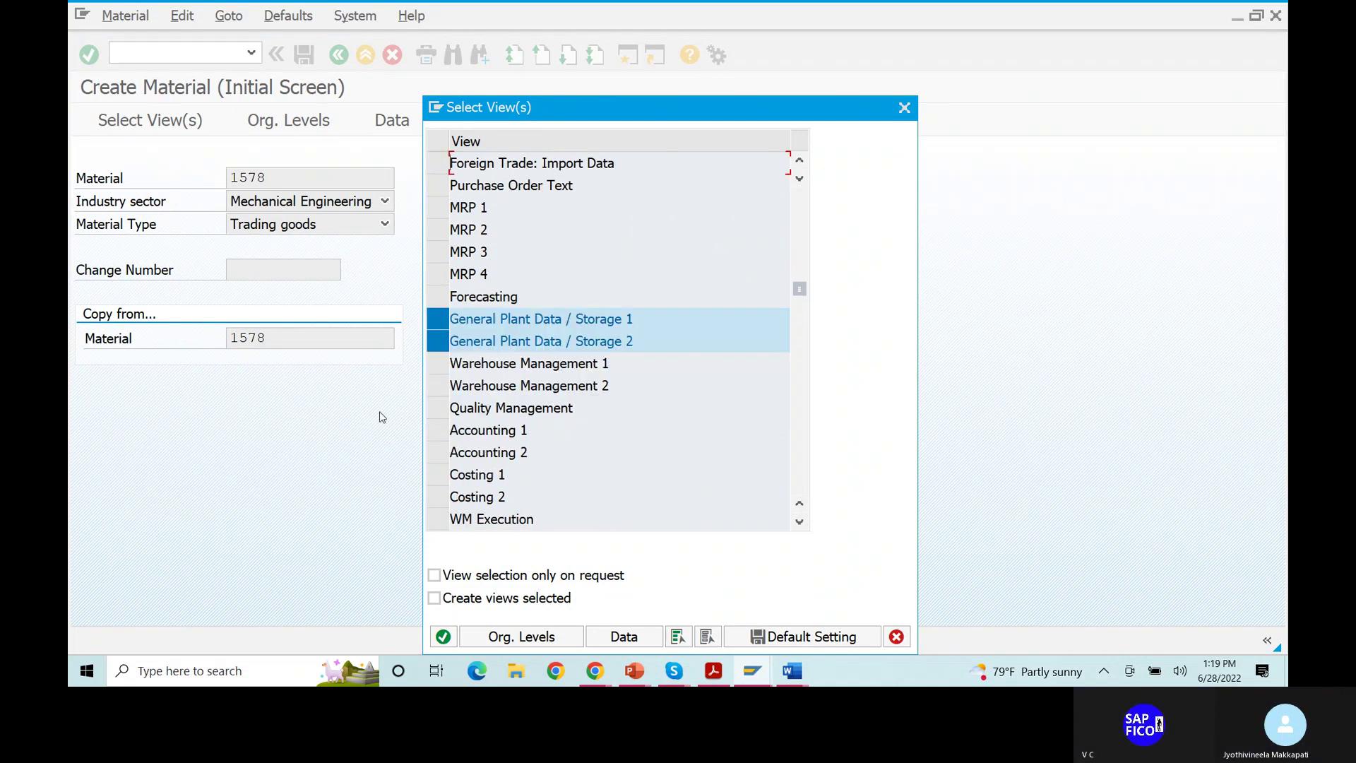
click(438, 431)
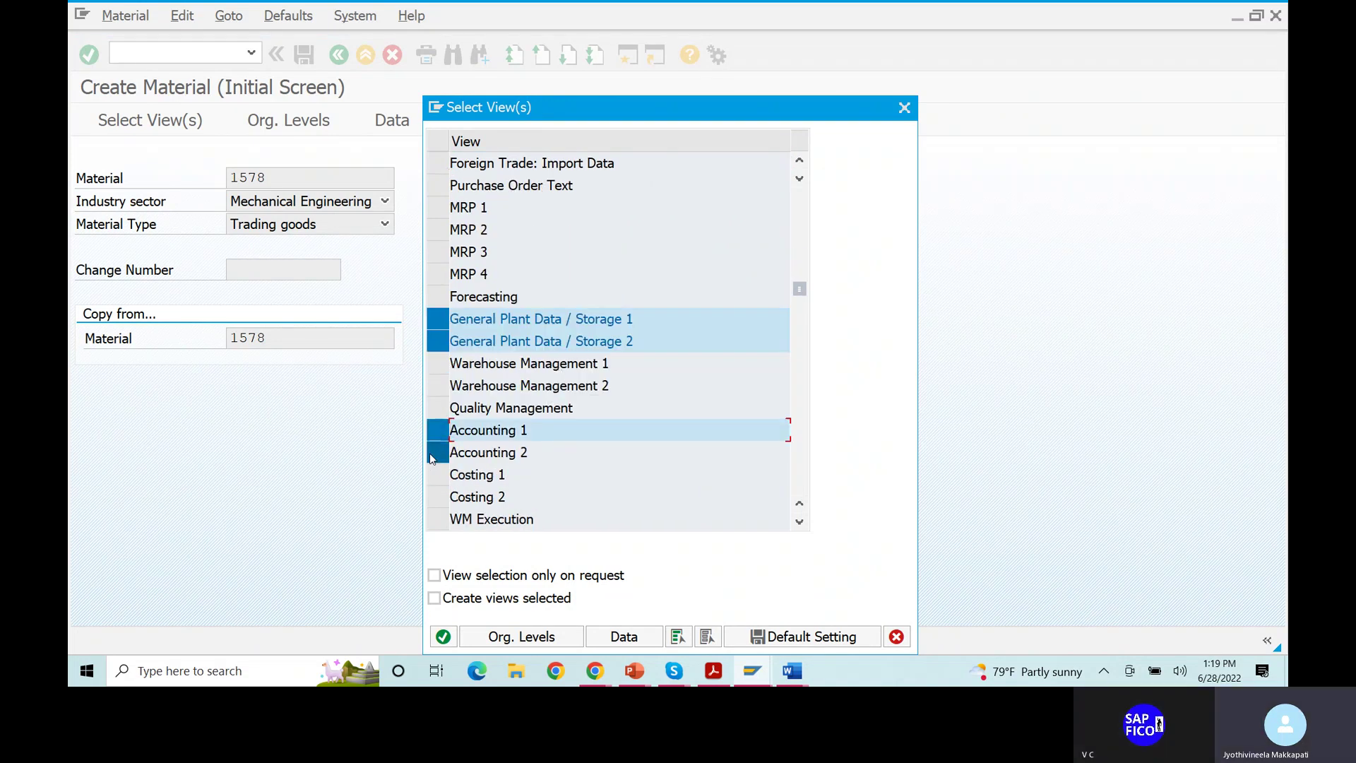
click(437, 452)
scroll(573, 491, down, 1)
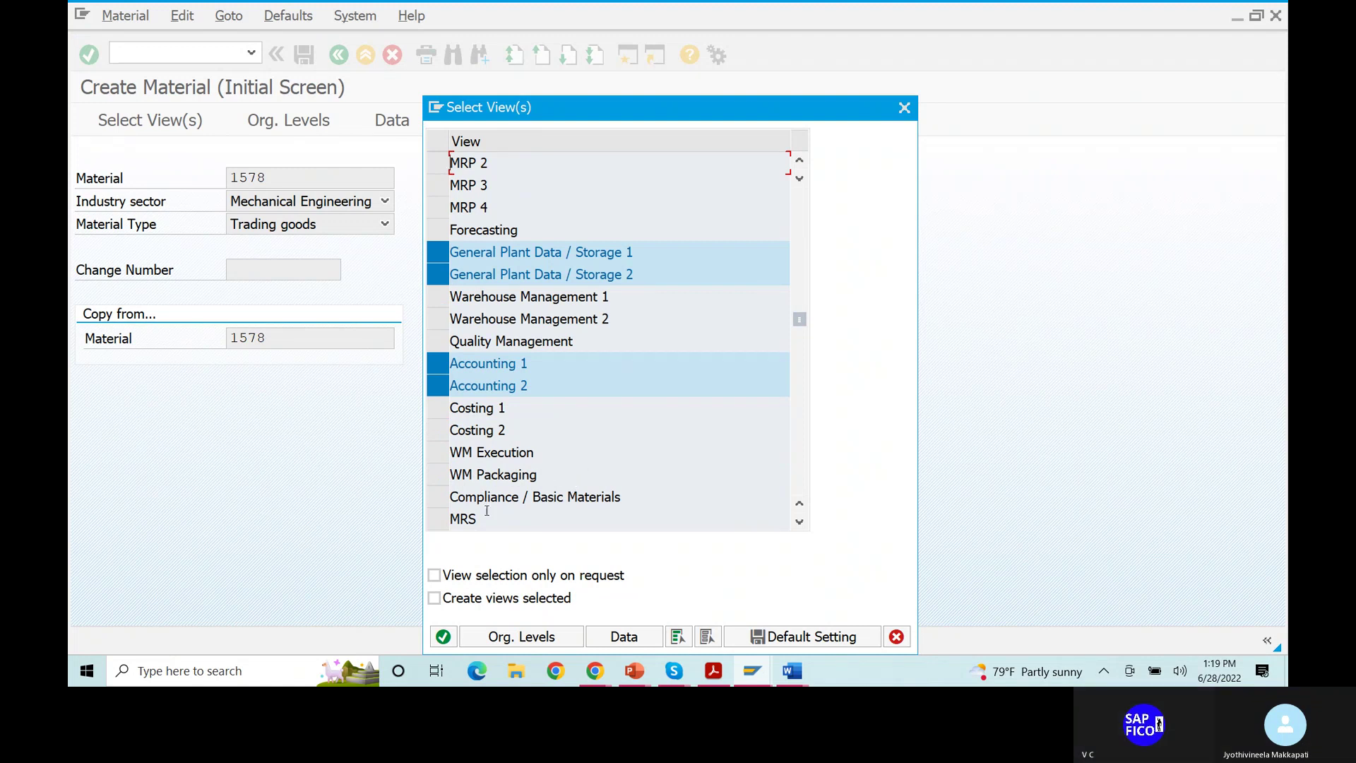
- Accept the selected views and set the organizational levels to plant VVN and storage location VVN for the material
click(445, 638)
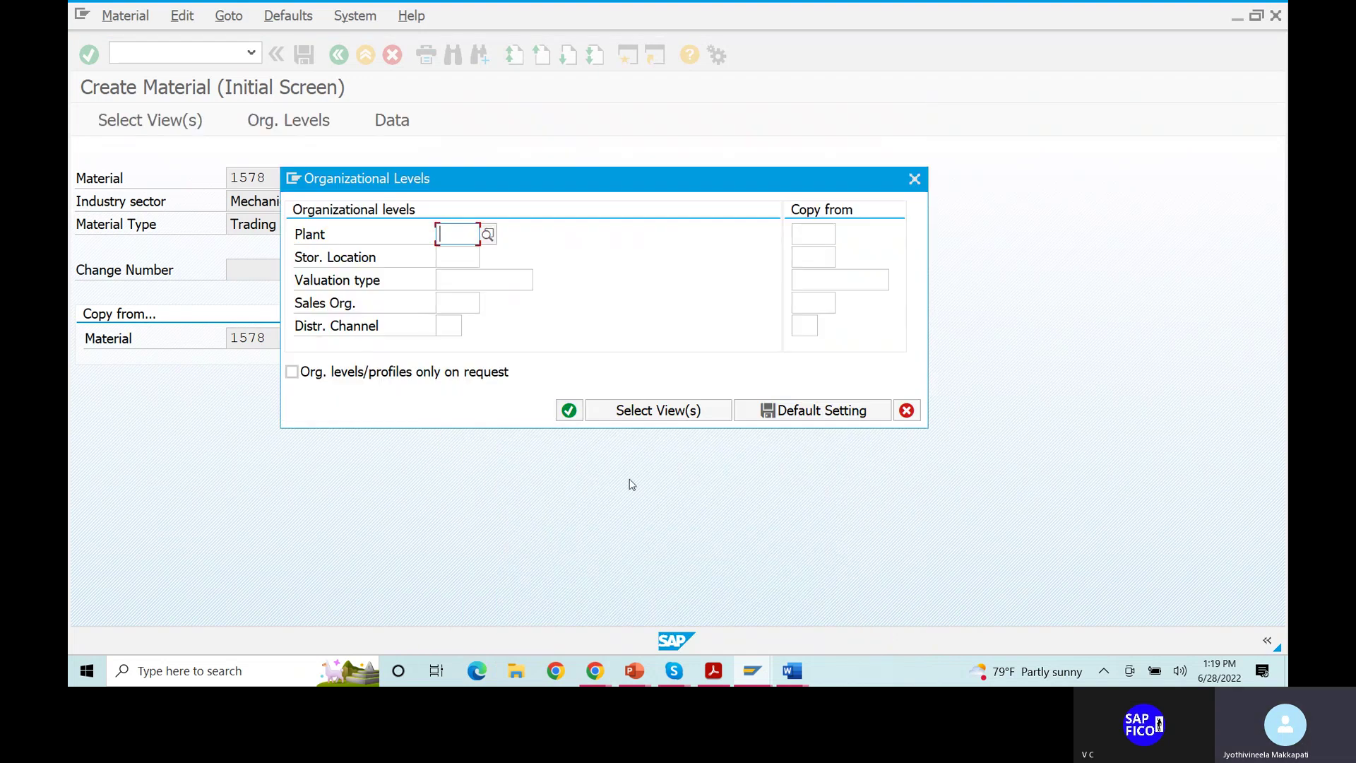
text(VVN)
key(Return)
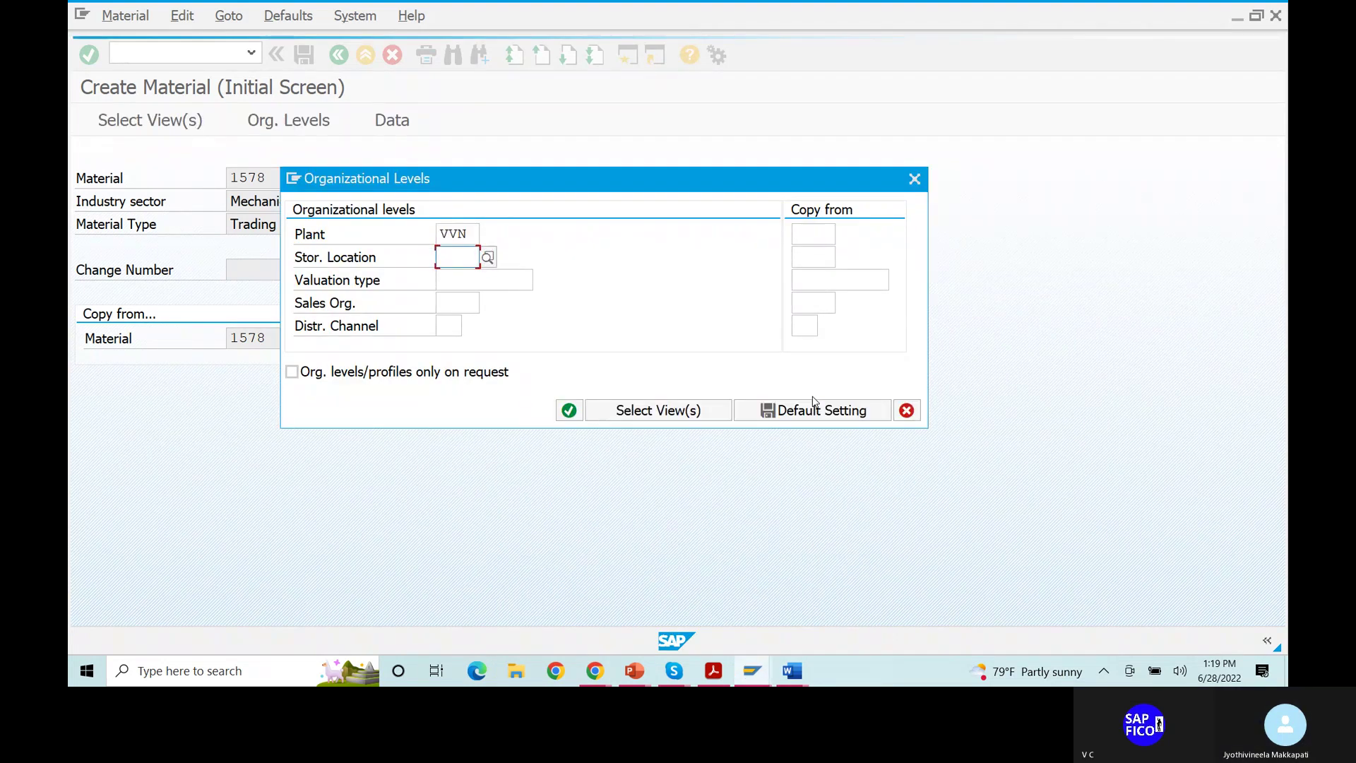
text(VVN)
key(Return)
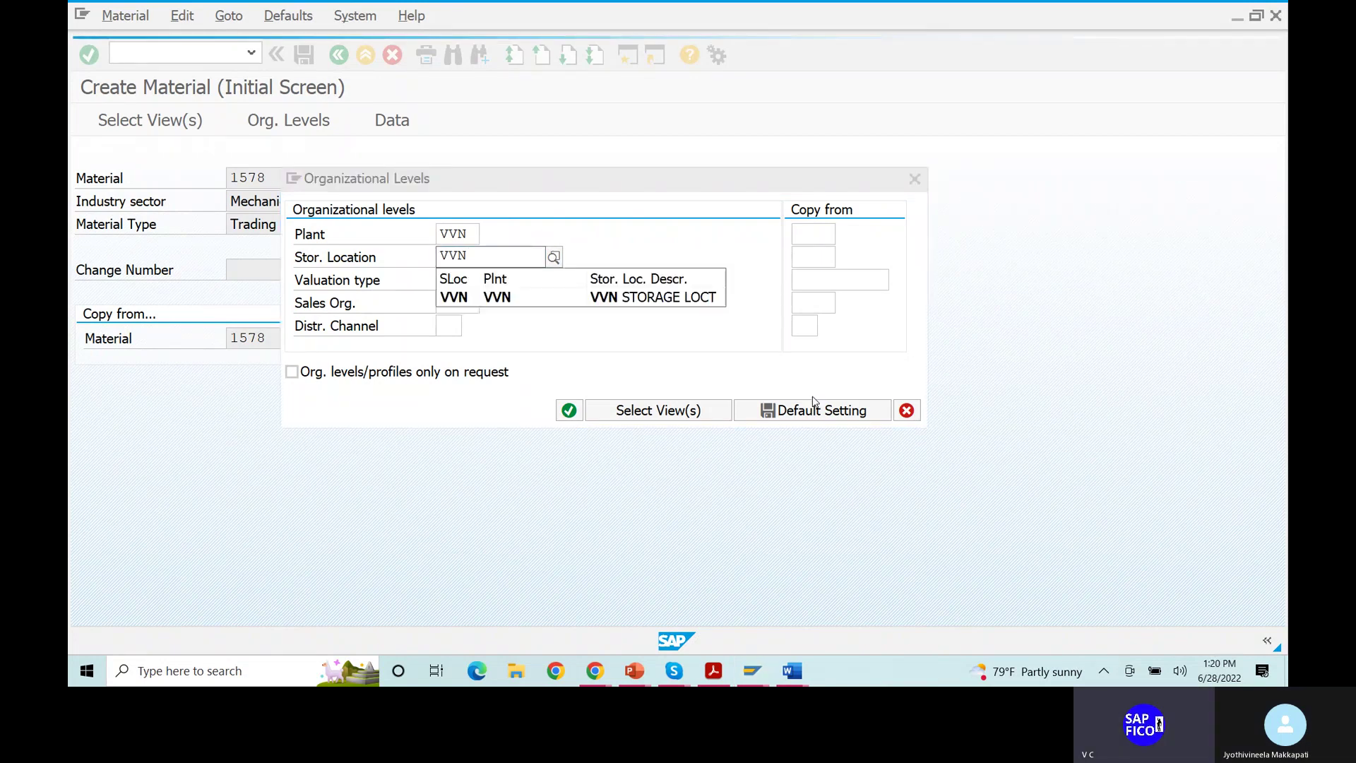
click(625, 298)
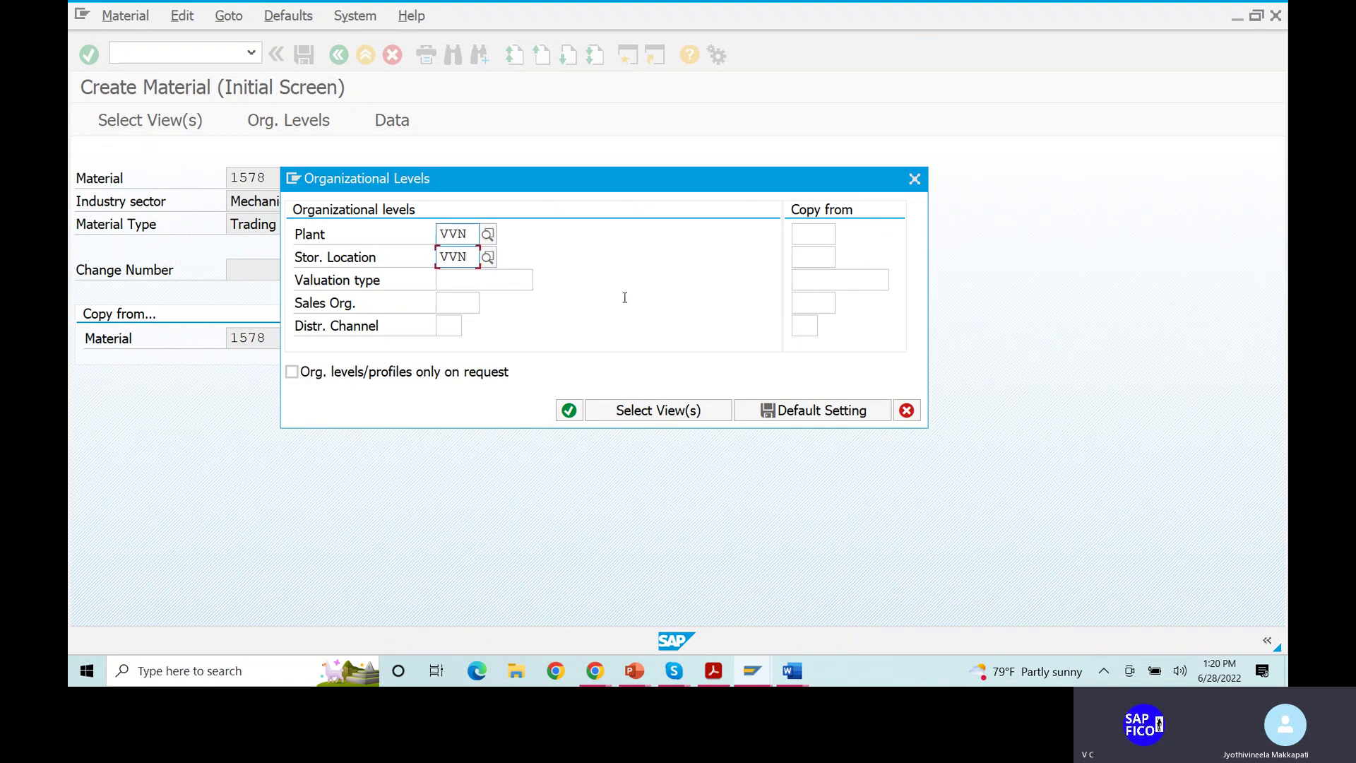
click(569, 410)
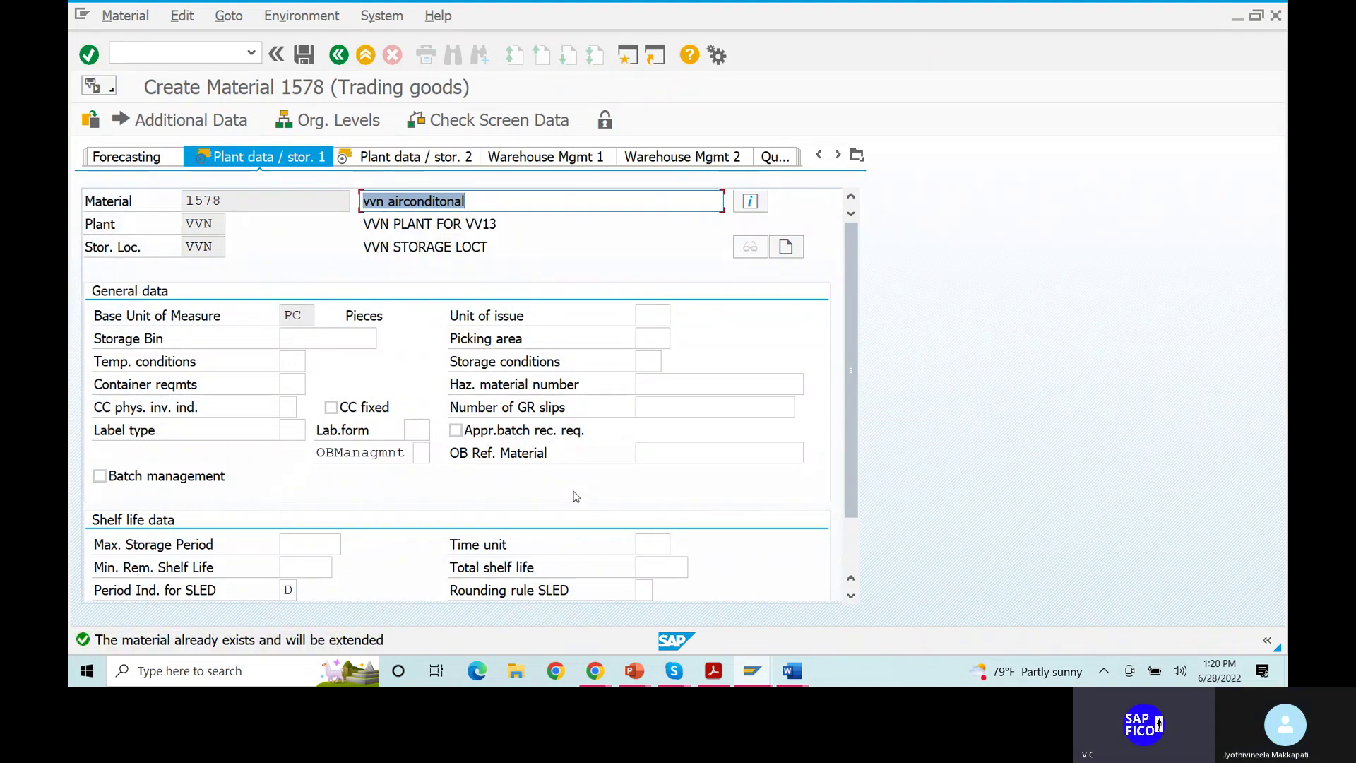
- Examine the fields of the Plant data / stor. 1 and Plant data / stor. 2 views and look through the remaining views up to MRS
scroll(575, 495, down, 3)
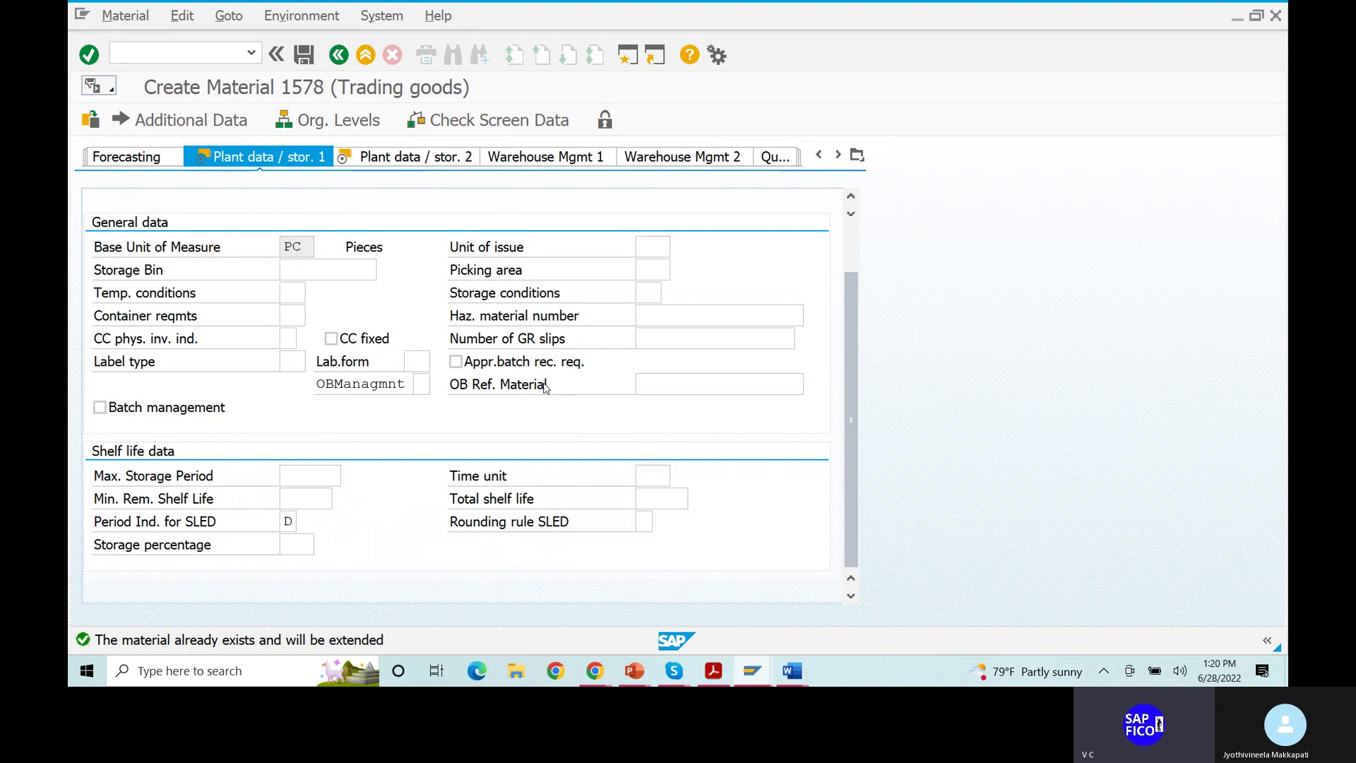
click(407, 159)
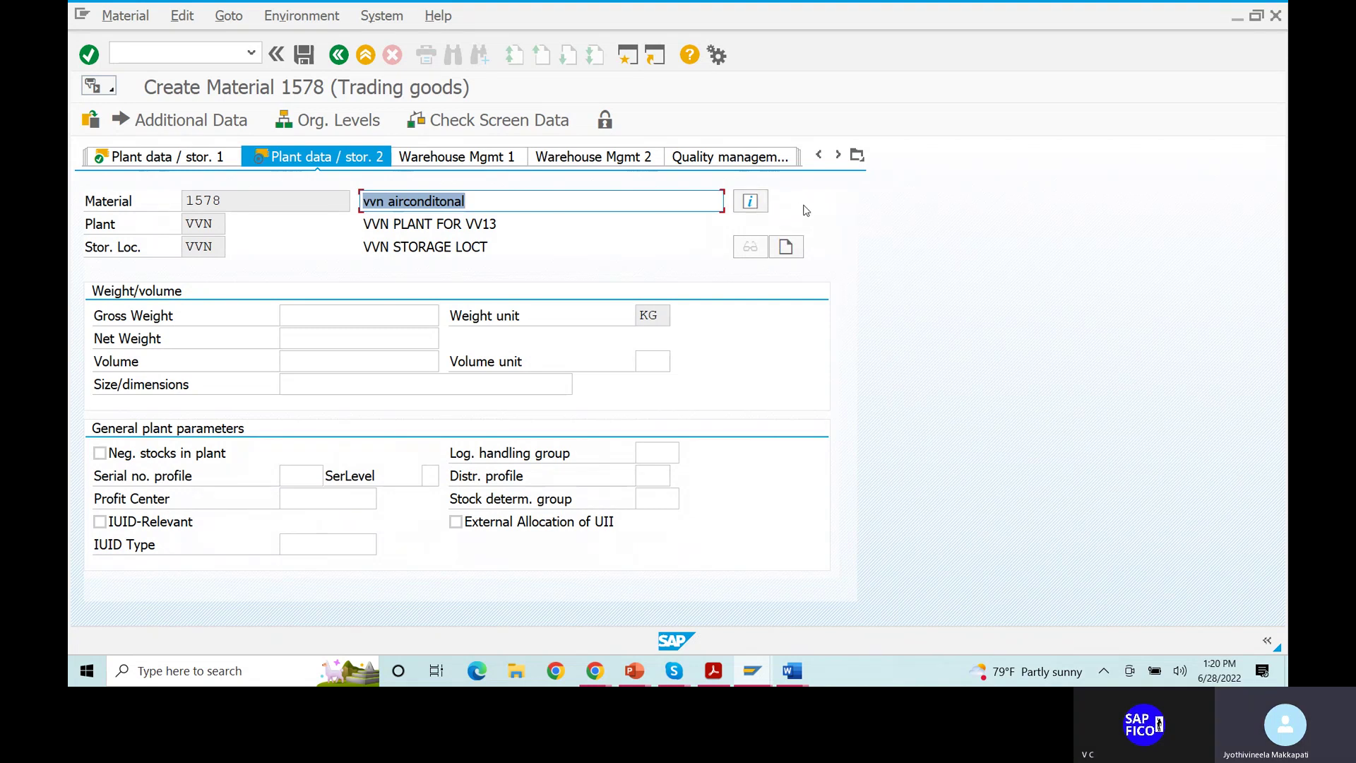
click(858, 156)
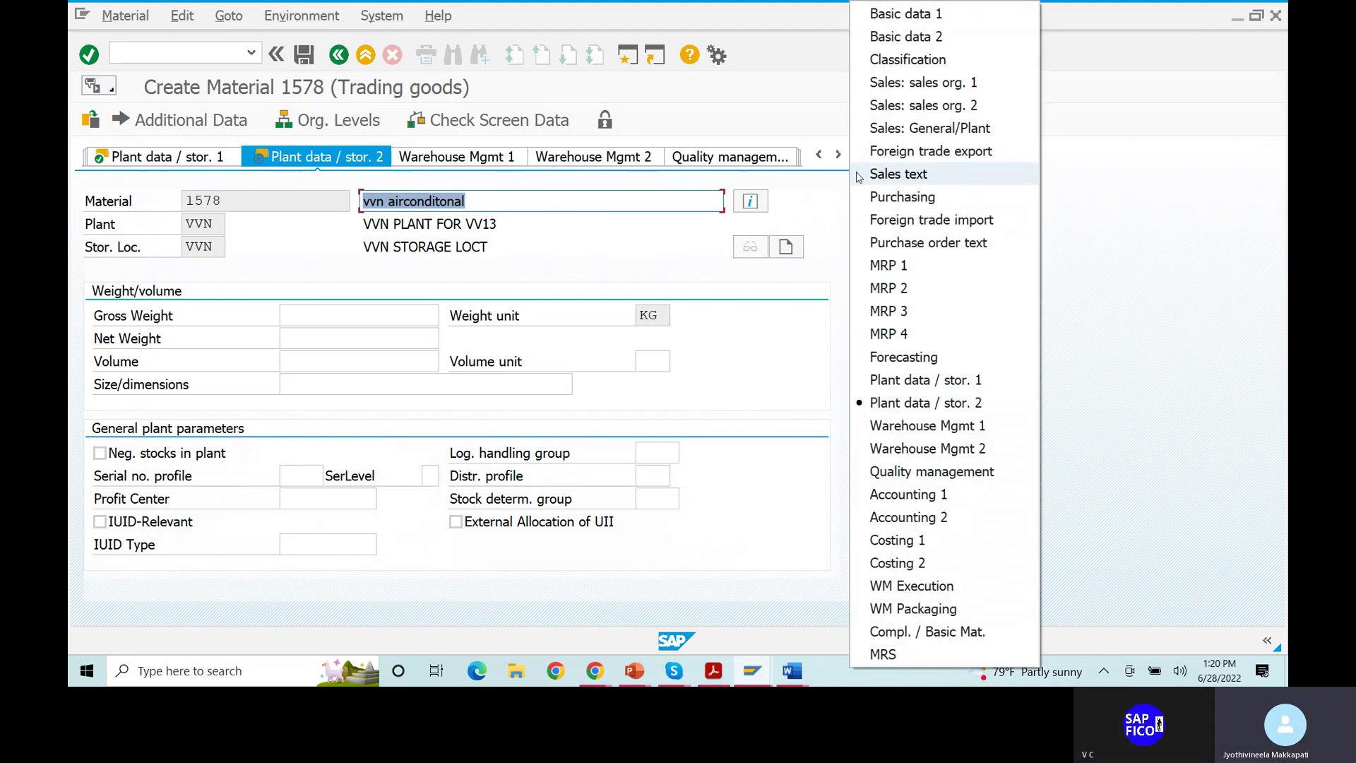
click(883, 381)
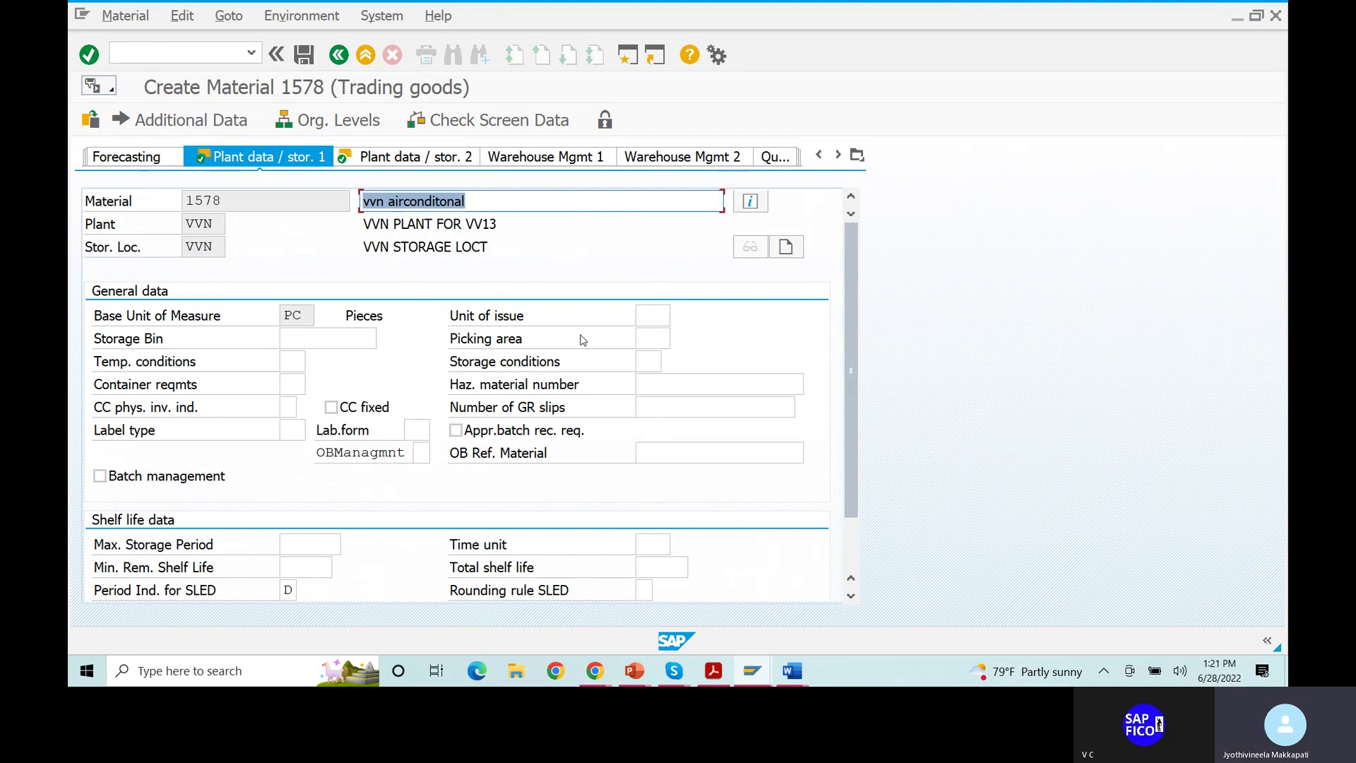
scroll(583, 339, down, 2)
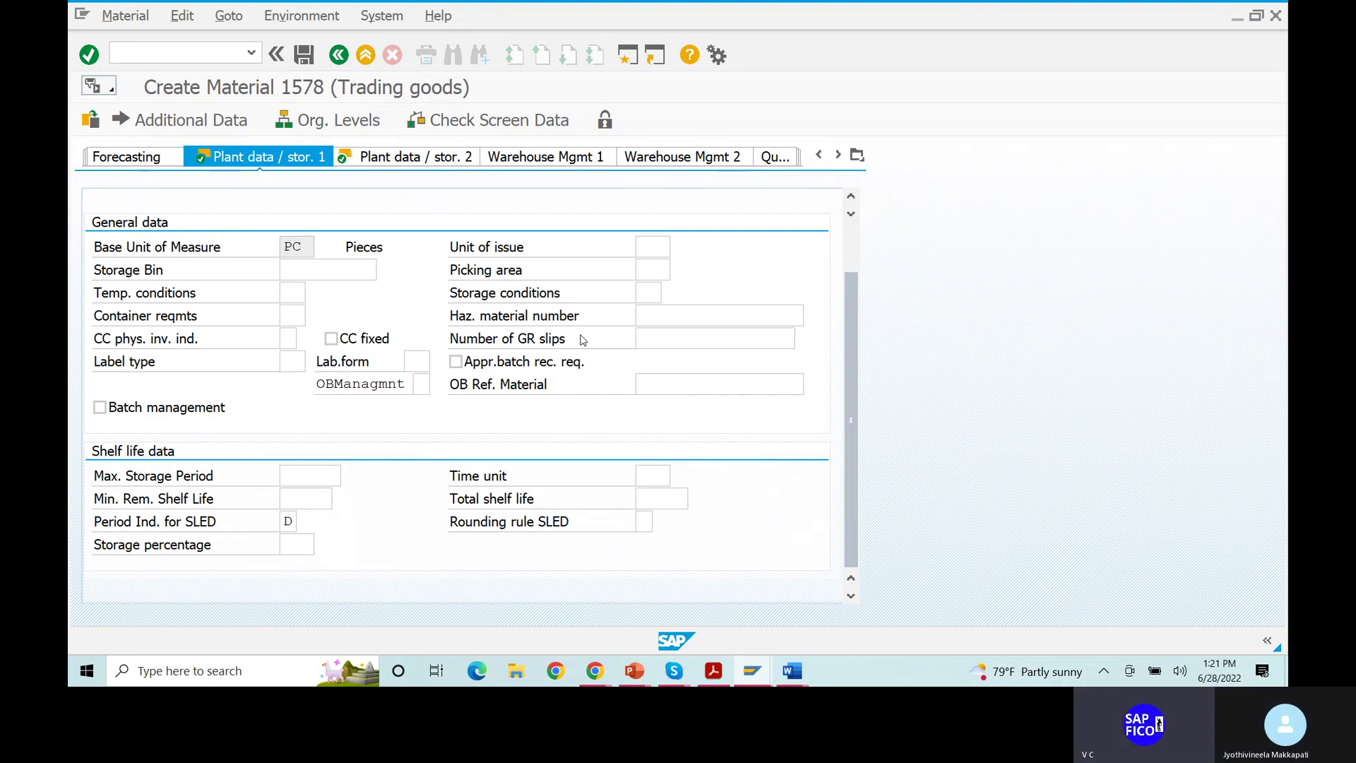
scroll(583, 339, up, 1)
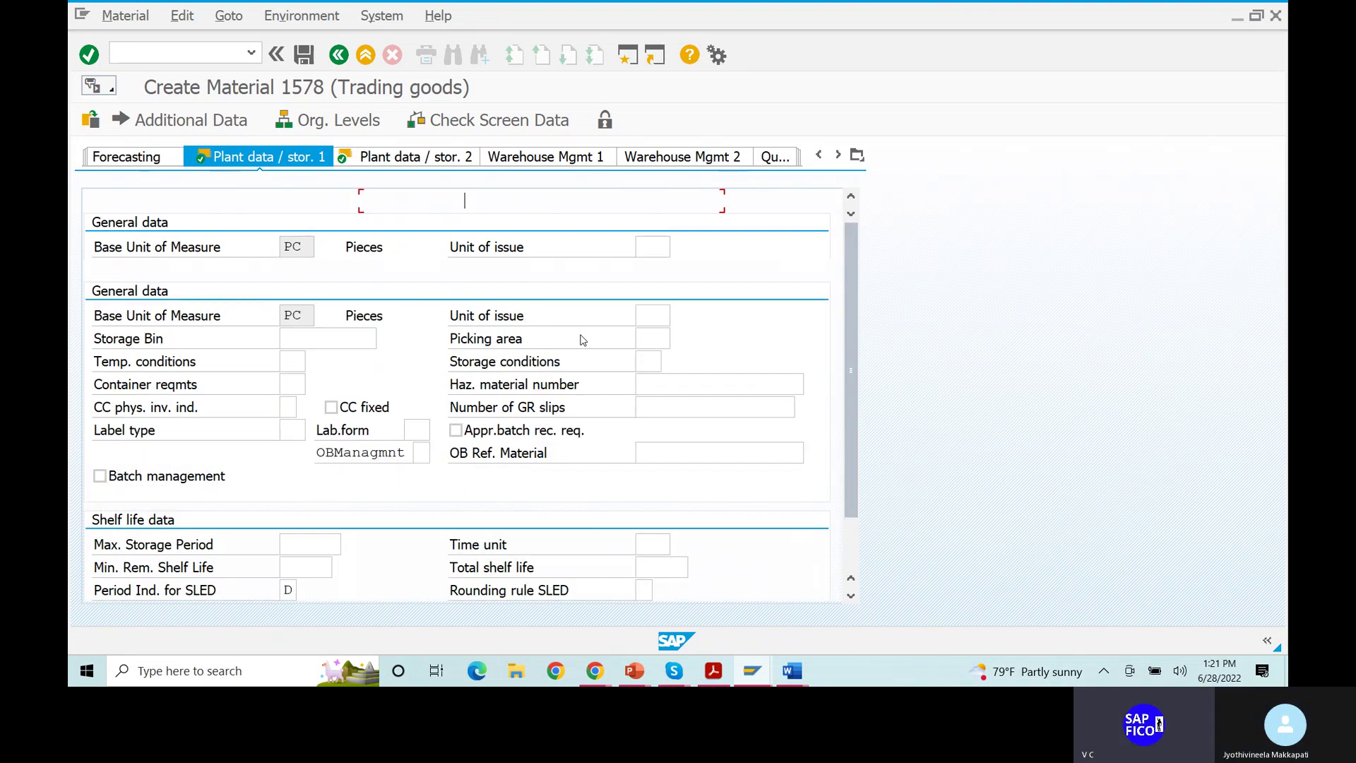
click(436, 162)
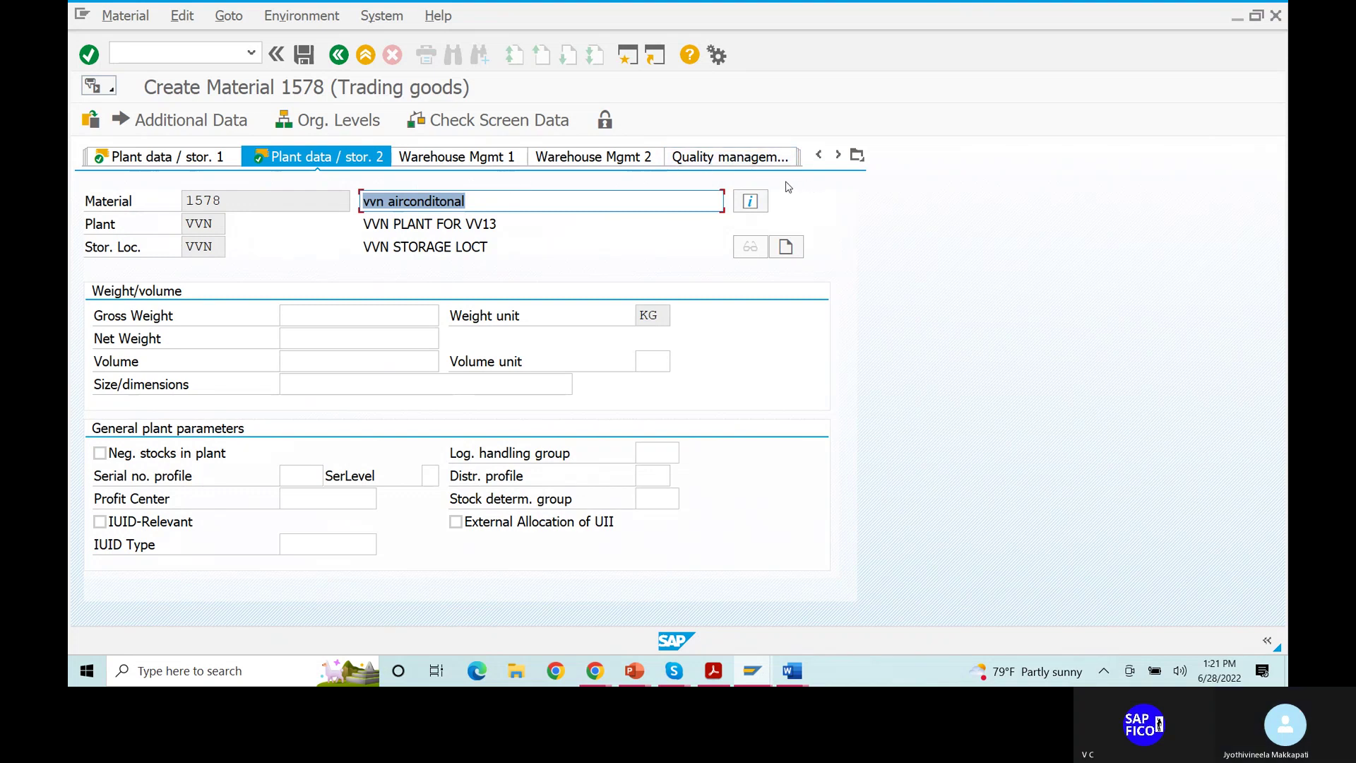
click(838, 156)
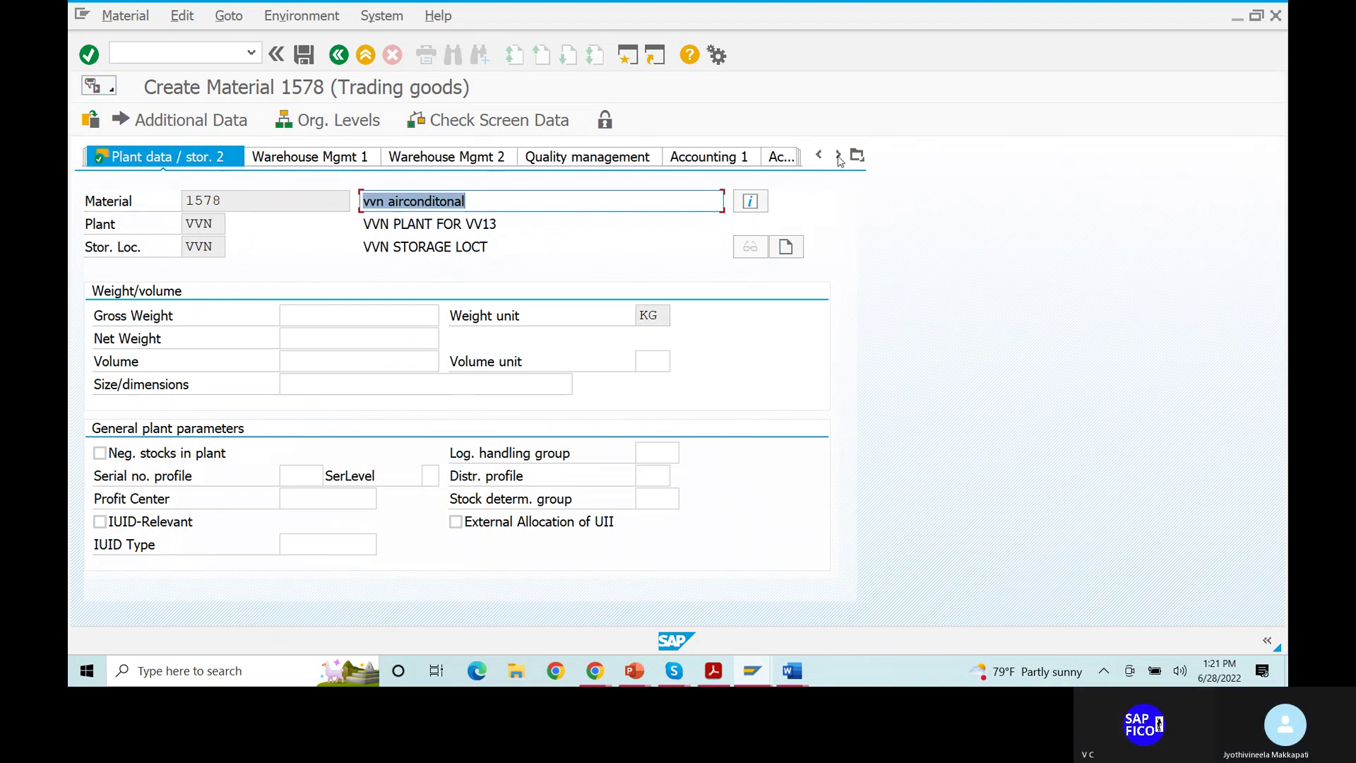
click(838, 156)
click(839, 156)
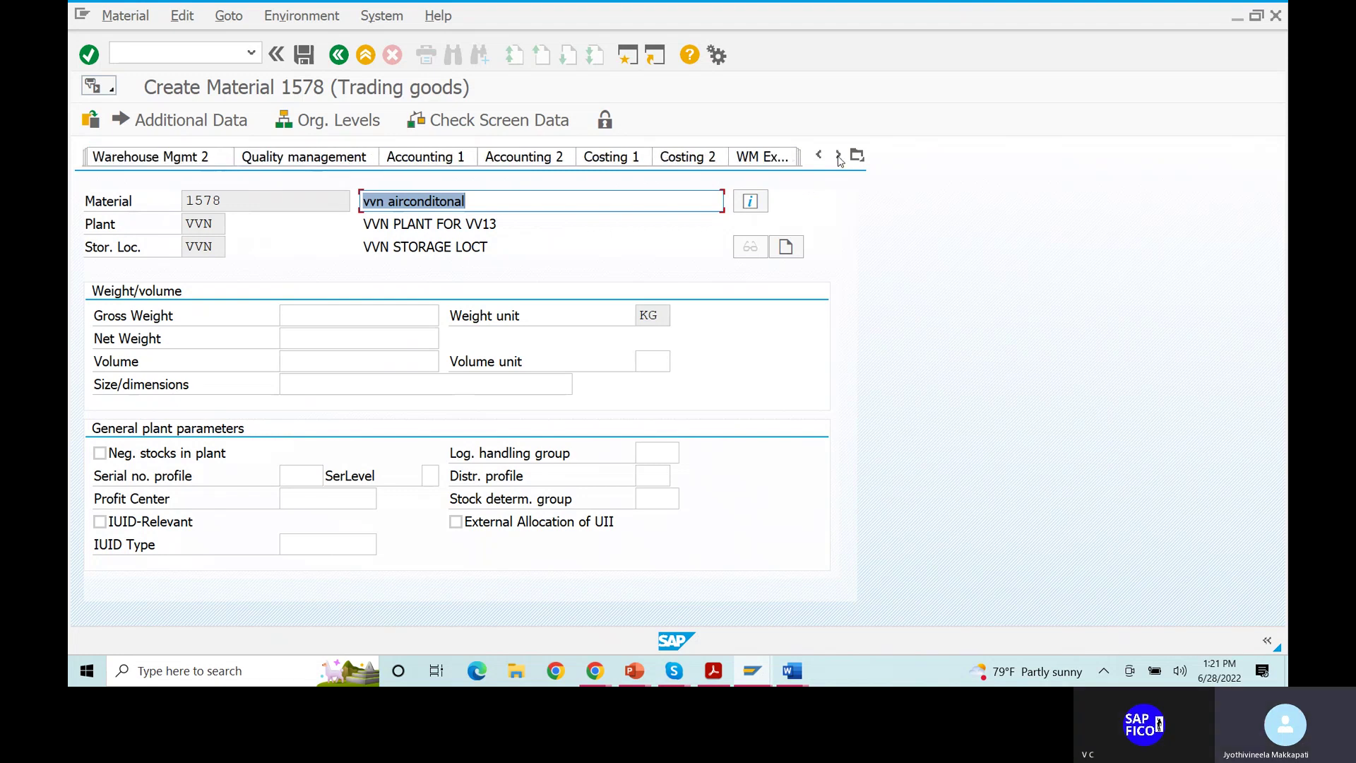
click(838, 156)
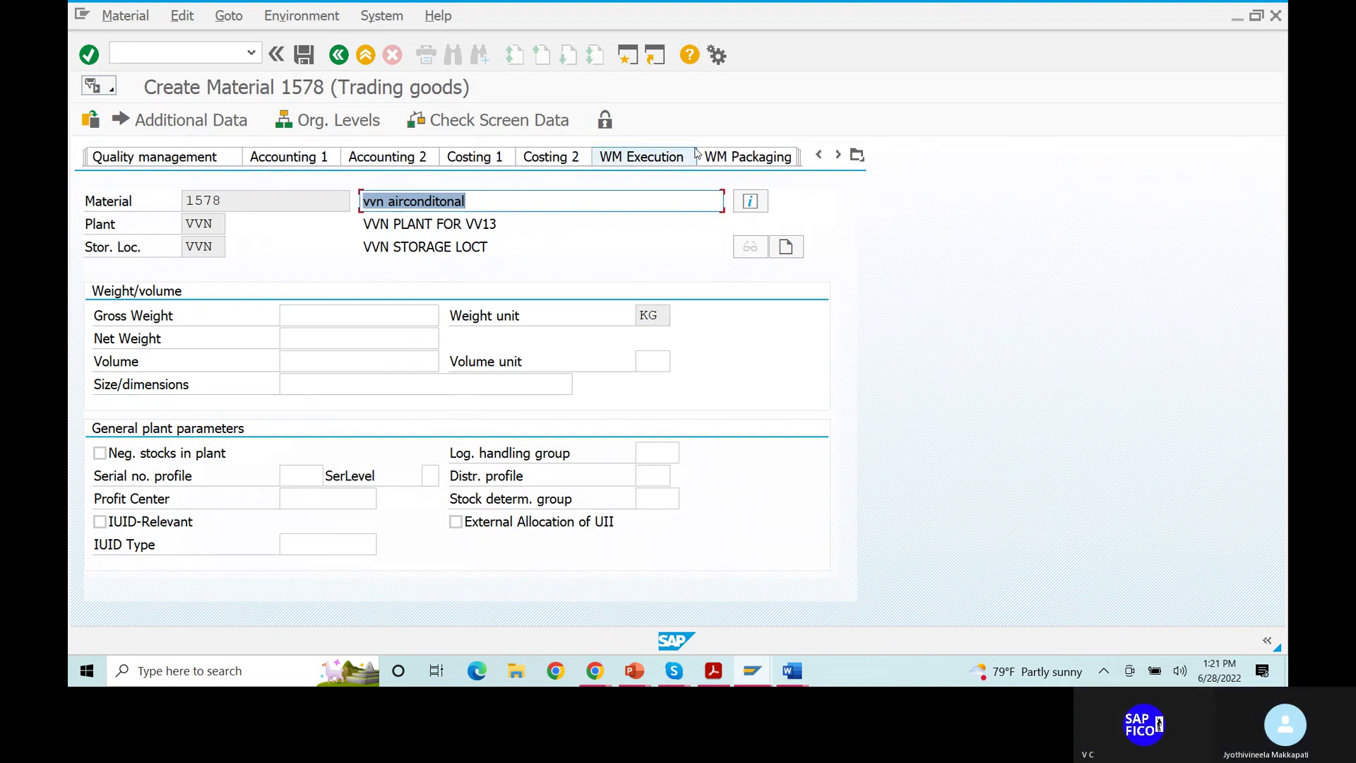
click(836, 156)
click(838, 156)
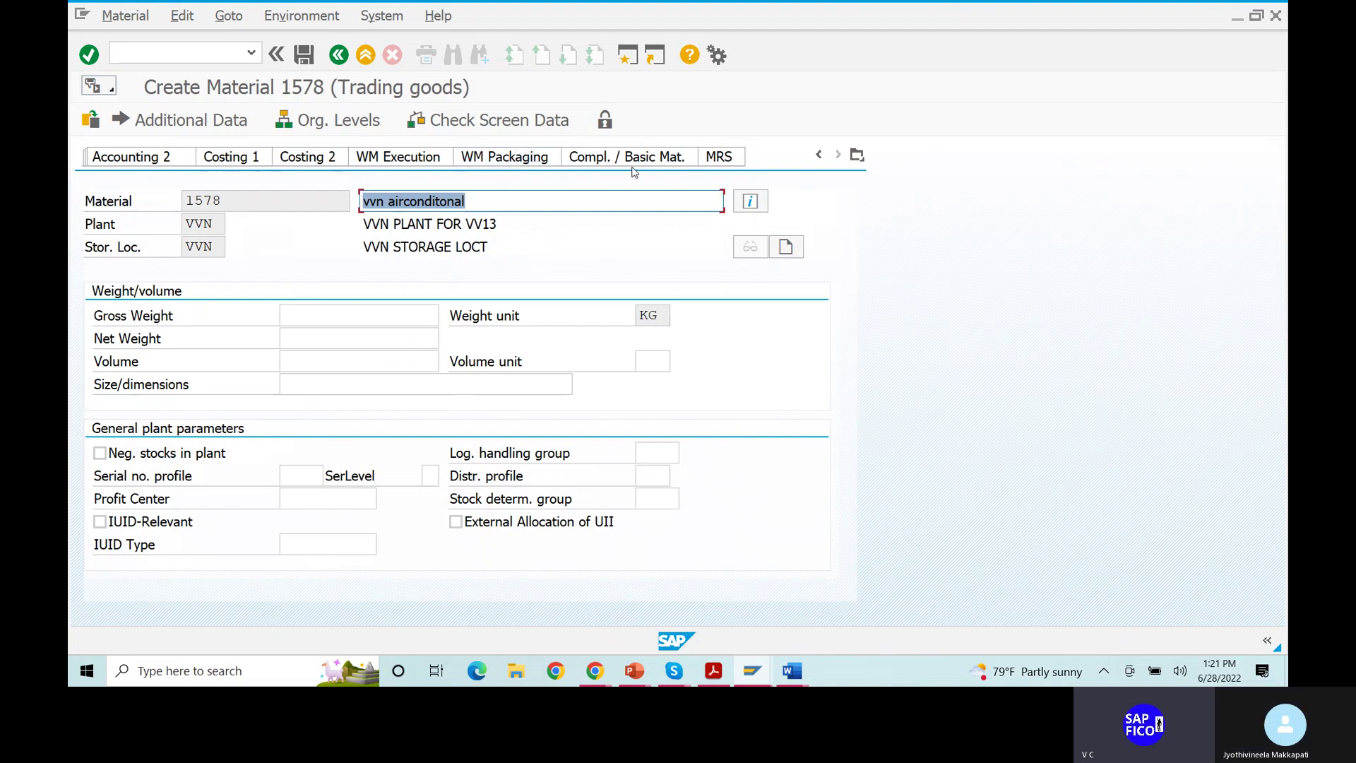
- Try to list only extendable storage locations for material 1578 in plant VVN with MMSC, creating change documents, and read the message details
click(206, 59)
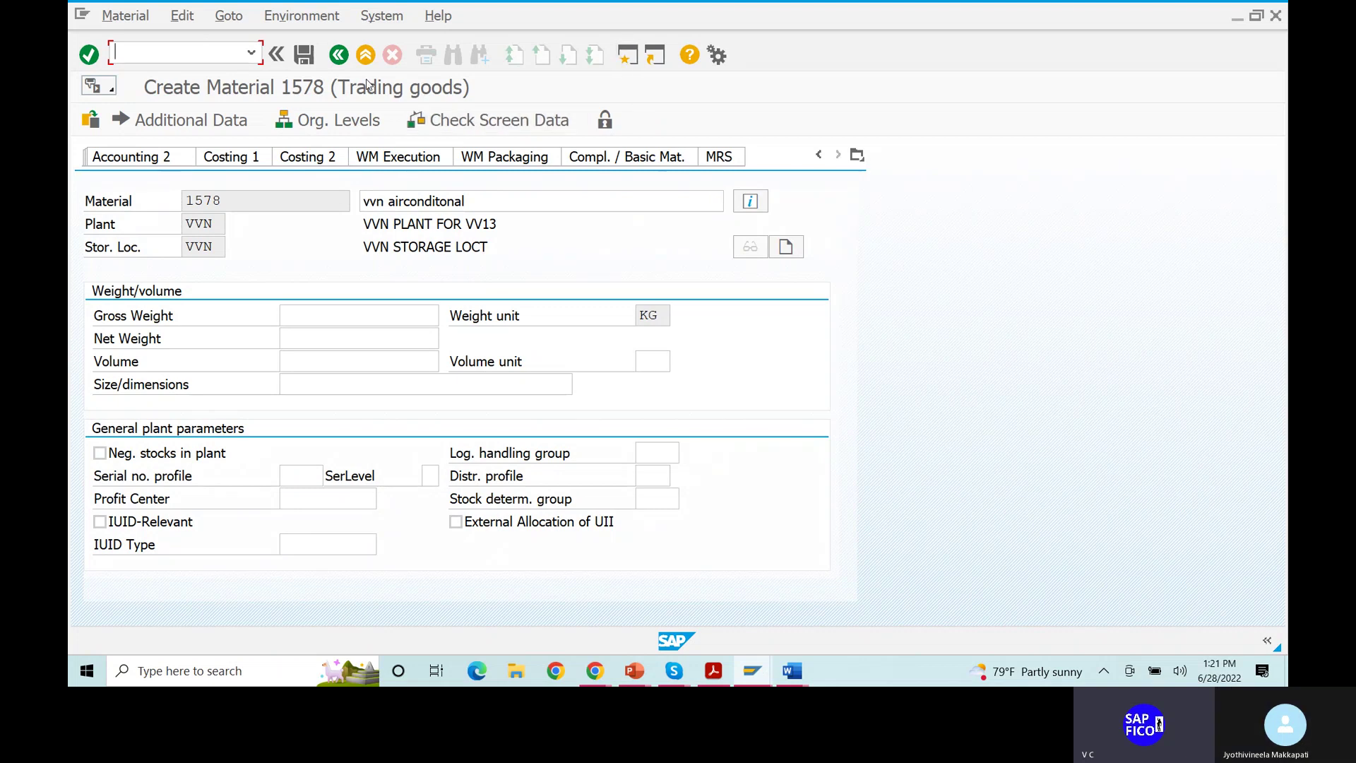
text(MMSC)
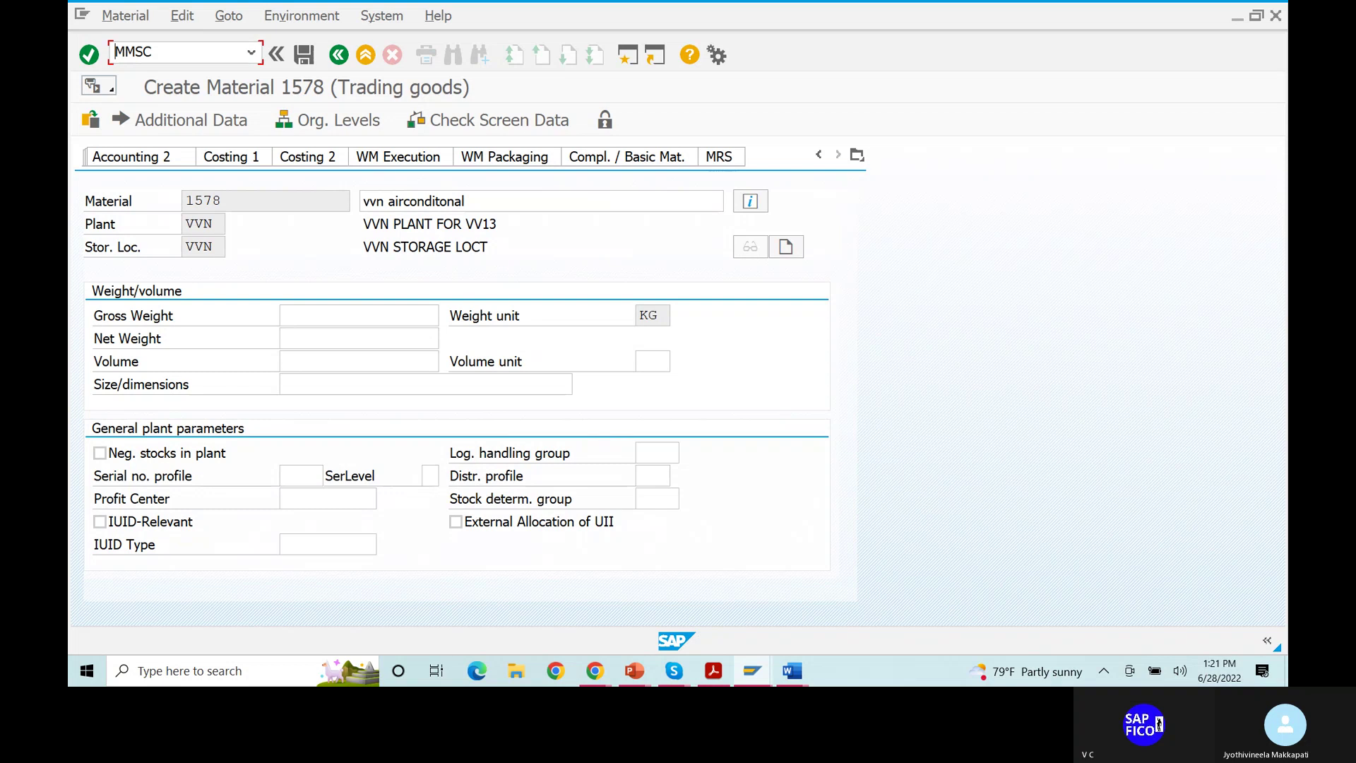
key(Return)
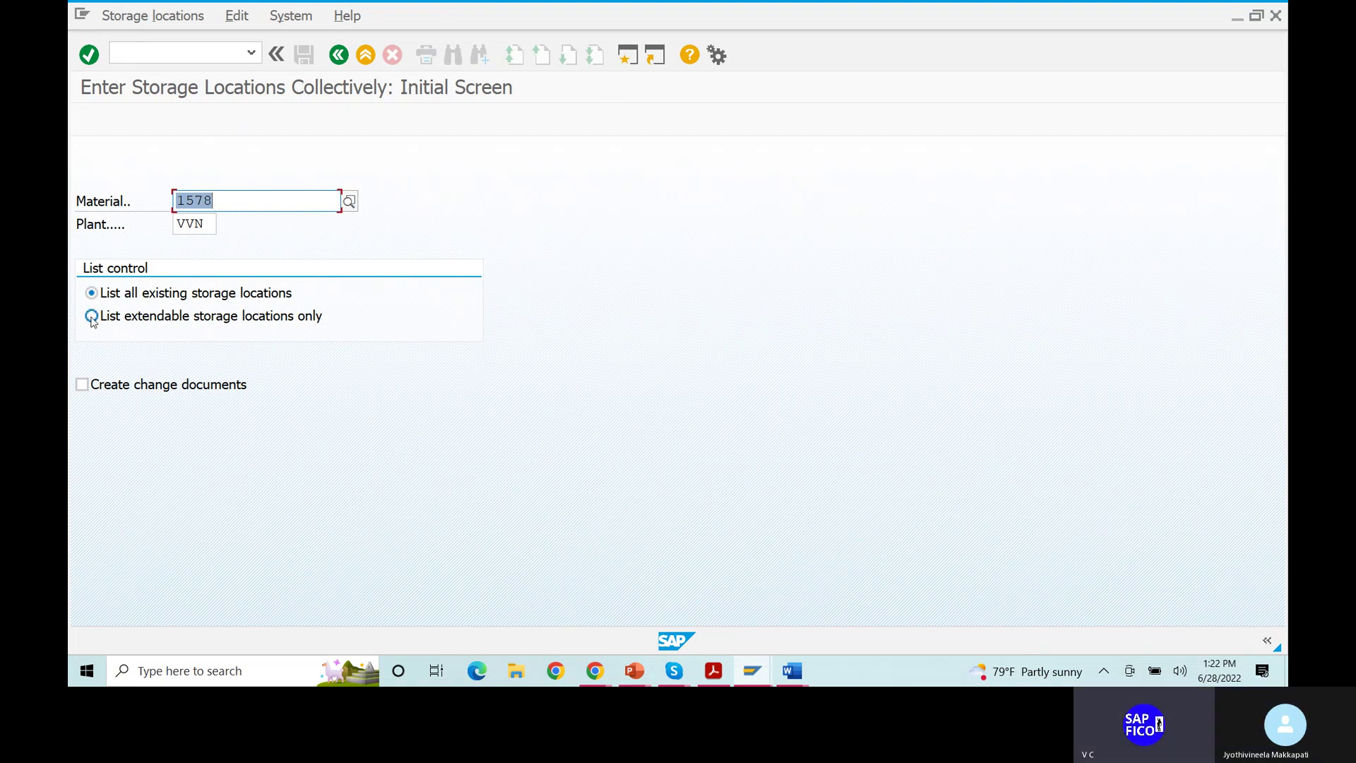
click(82, 385)
click(91, 316)
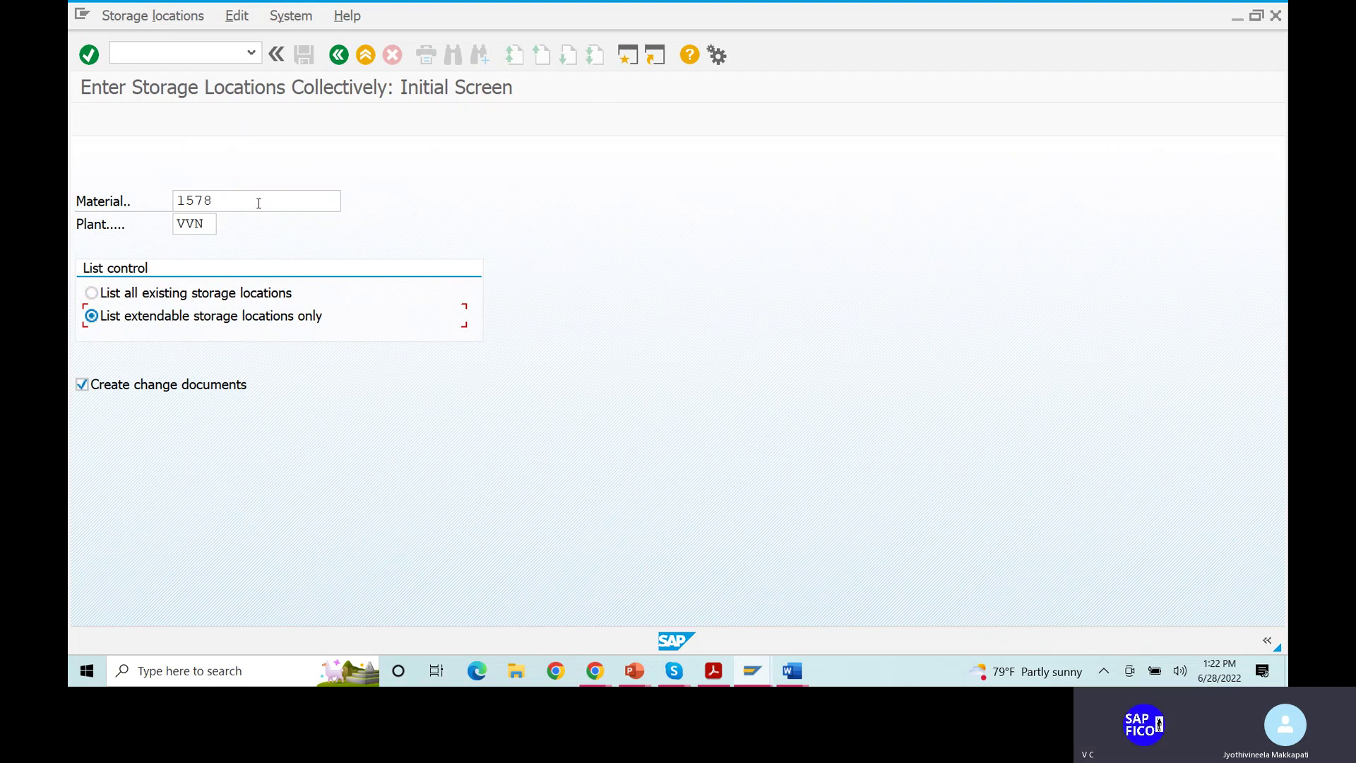
key(Return)
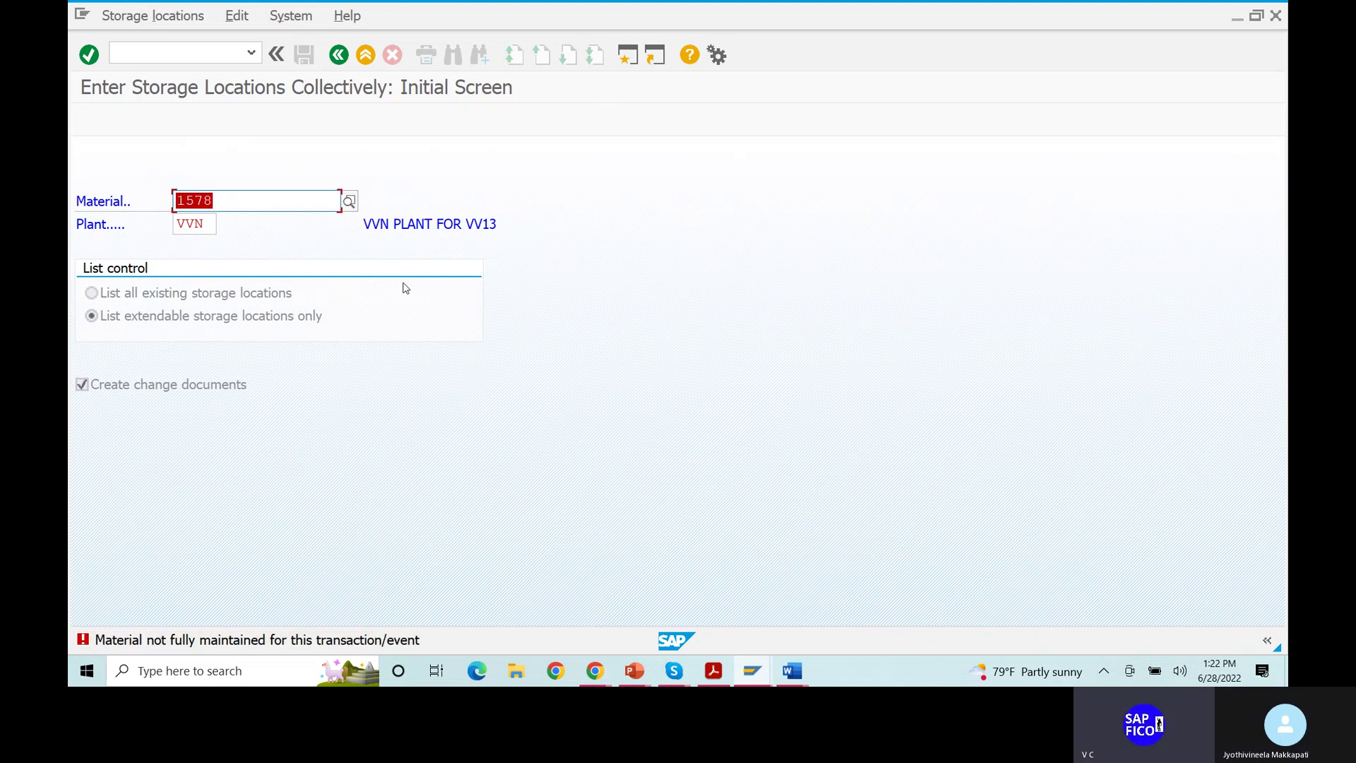
double_click(222, 642)
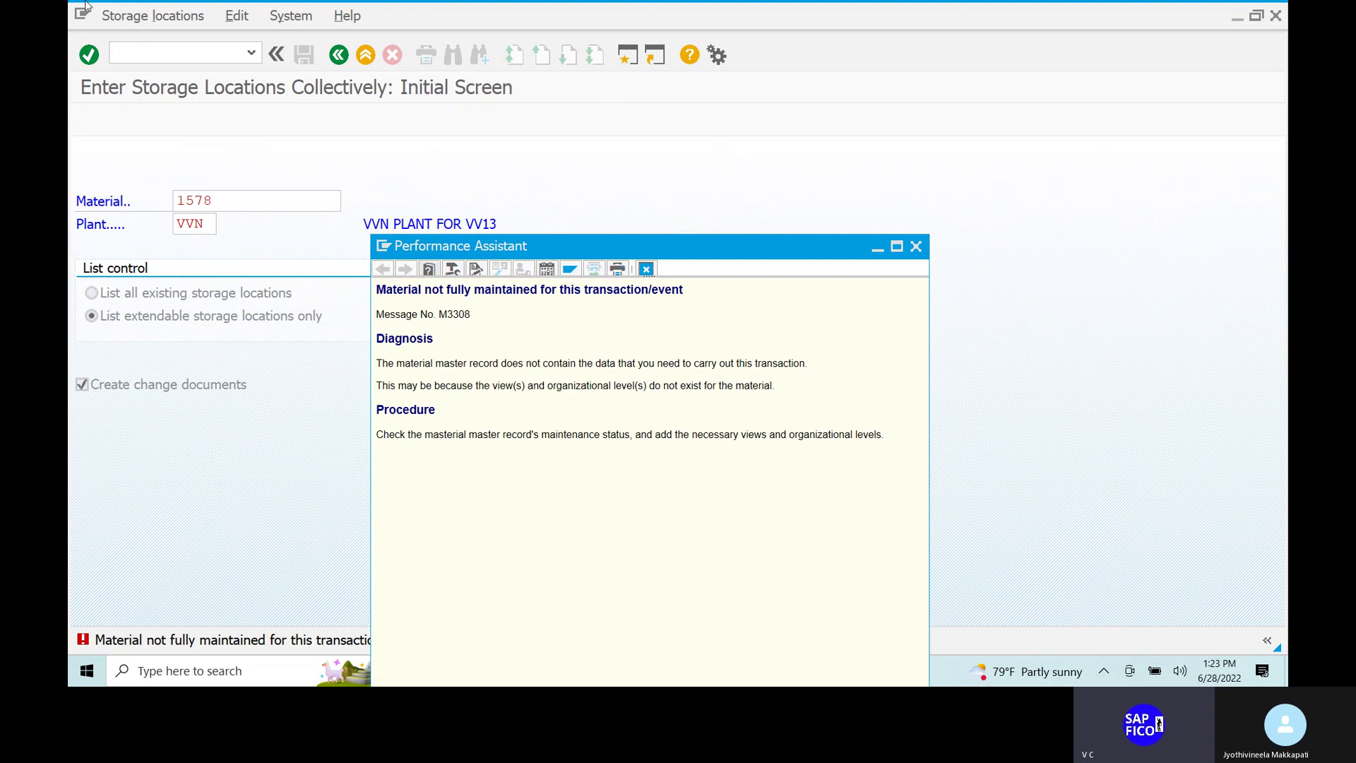
- Start transaction MM01 again for material 1578, keeping 1578 as the copy reference, and bring up the view selection
click(156, 51)
text(MM01)
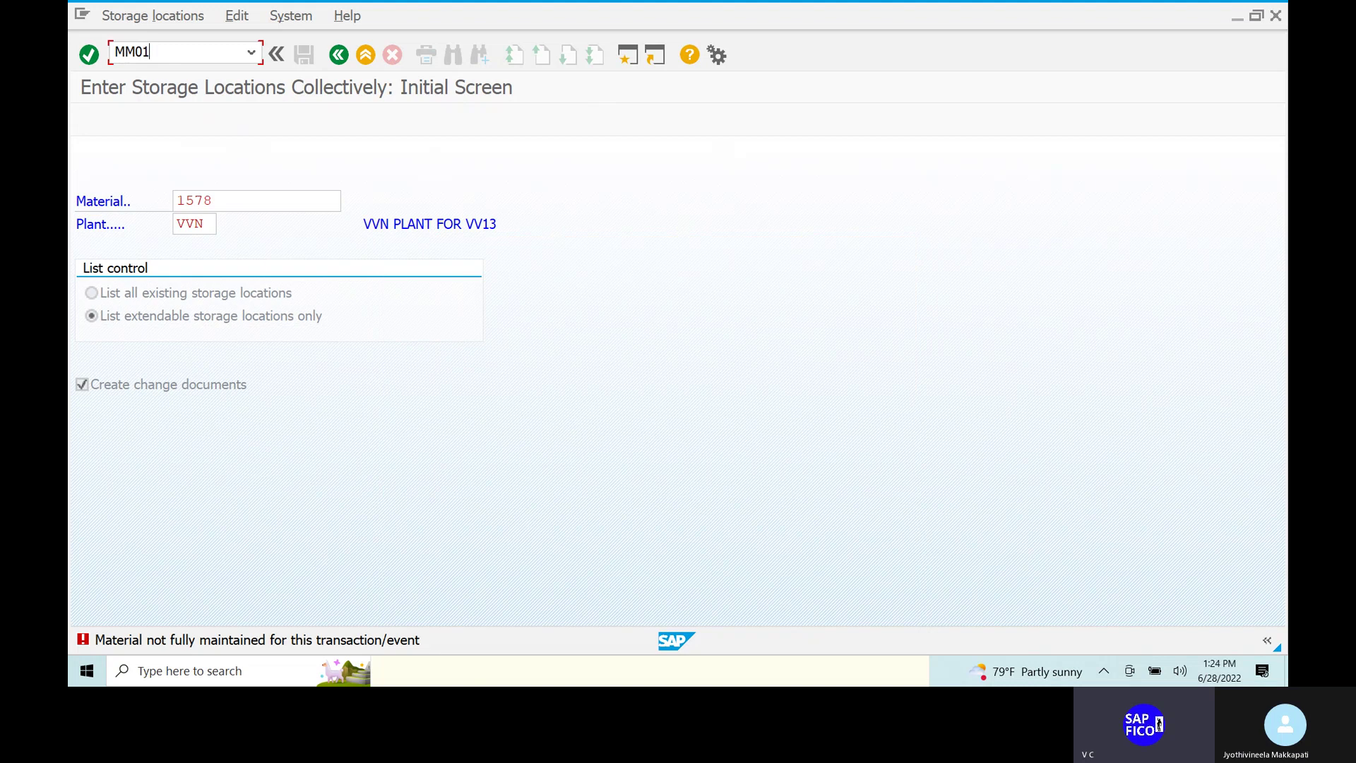
text(/n)
key(Return)
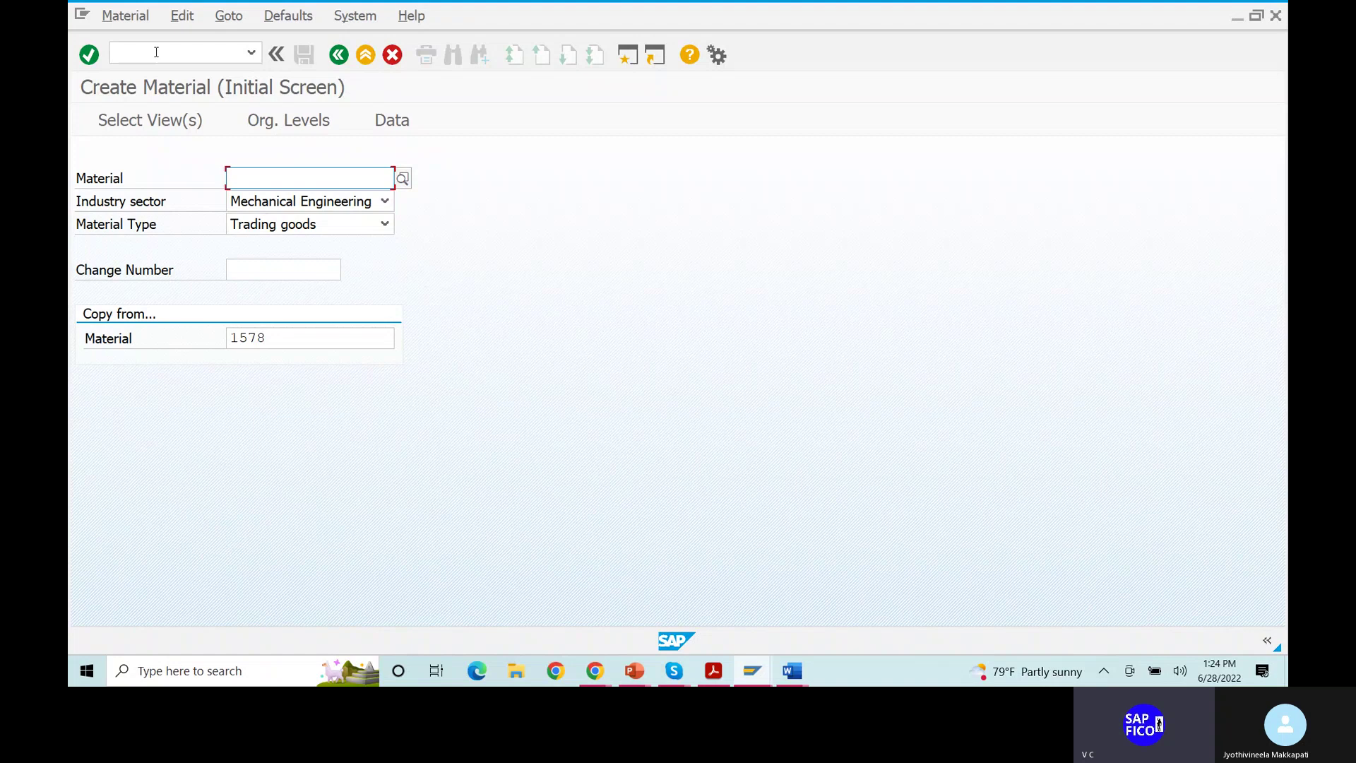
text(1)
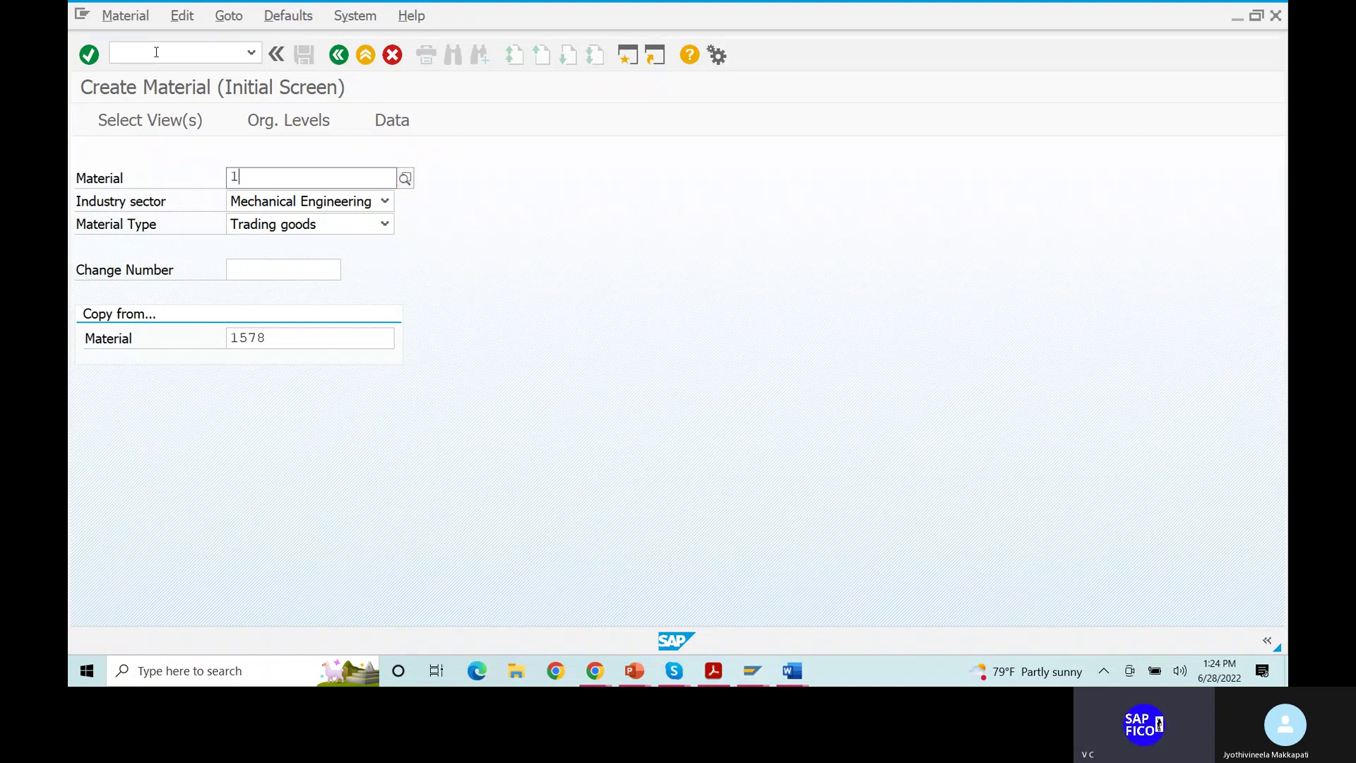
text(578)
click(300, 123)
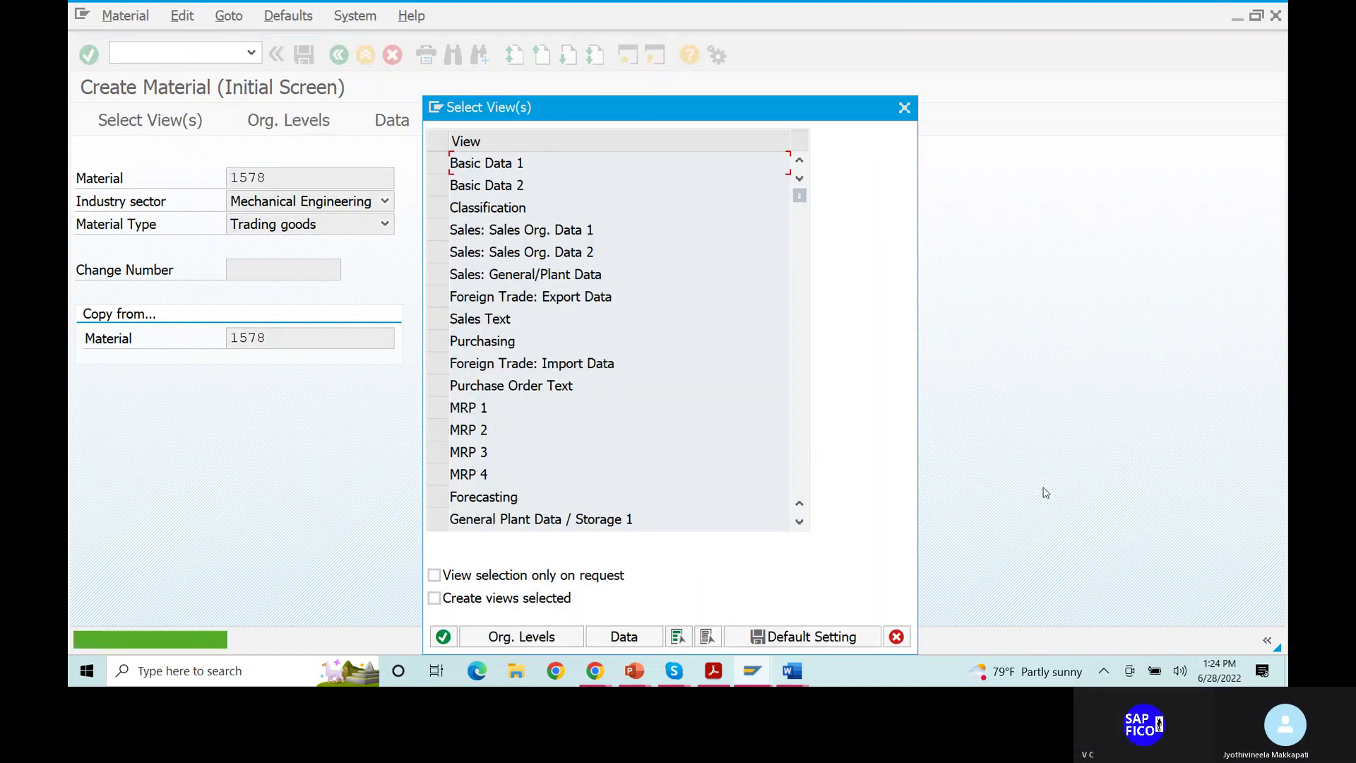
- Select only the General Plant Data / Storage 1 and Storage 2 views and continue to the organizational levels
scroll(449, 360, down, 1)
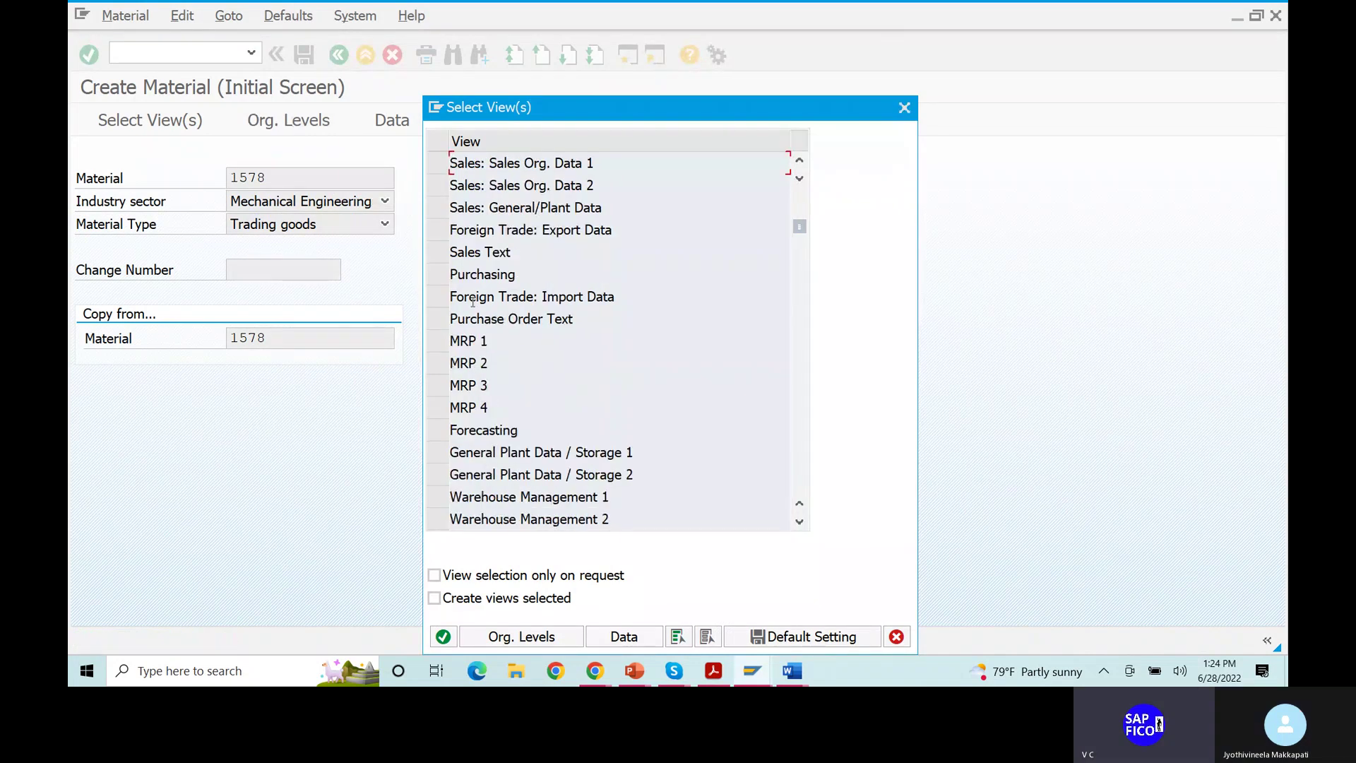
scroll(526, 466, down, 1)
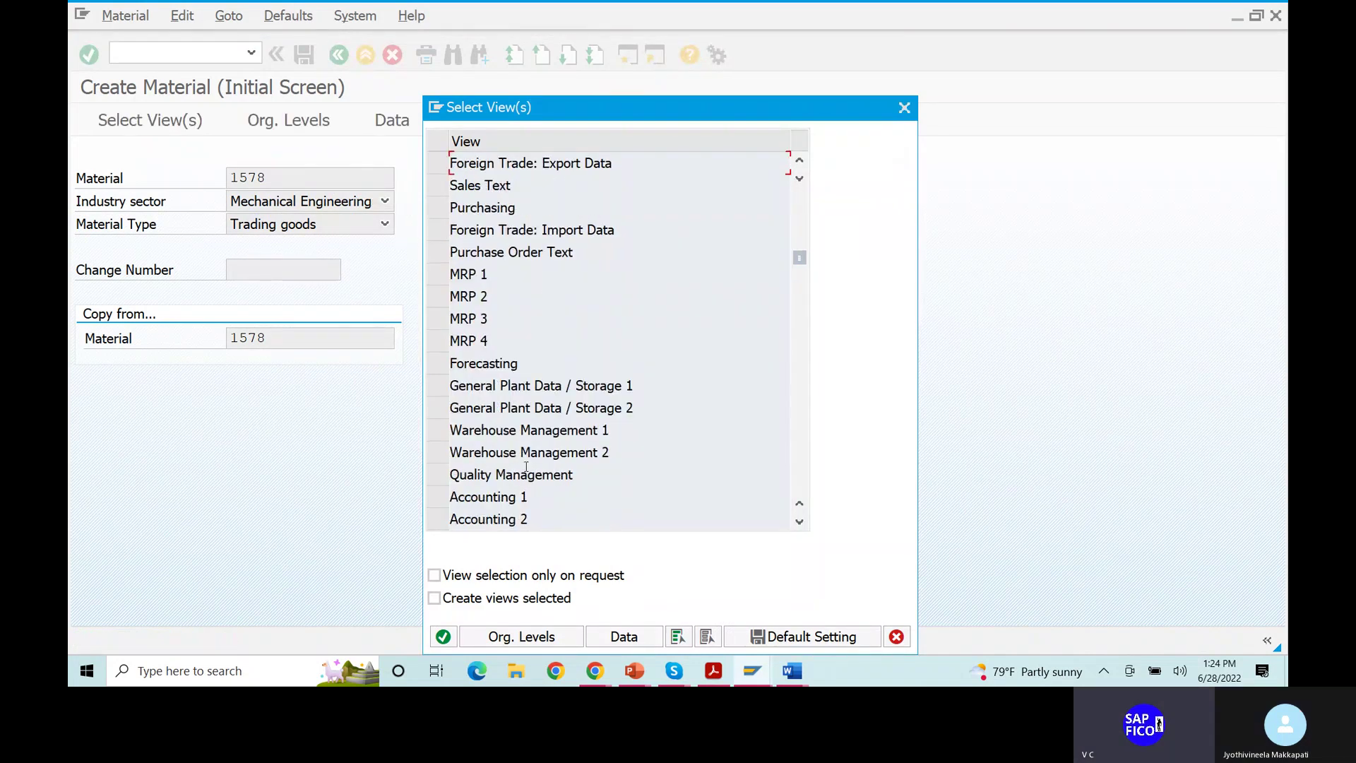
click(435, 405)
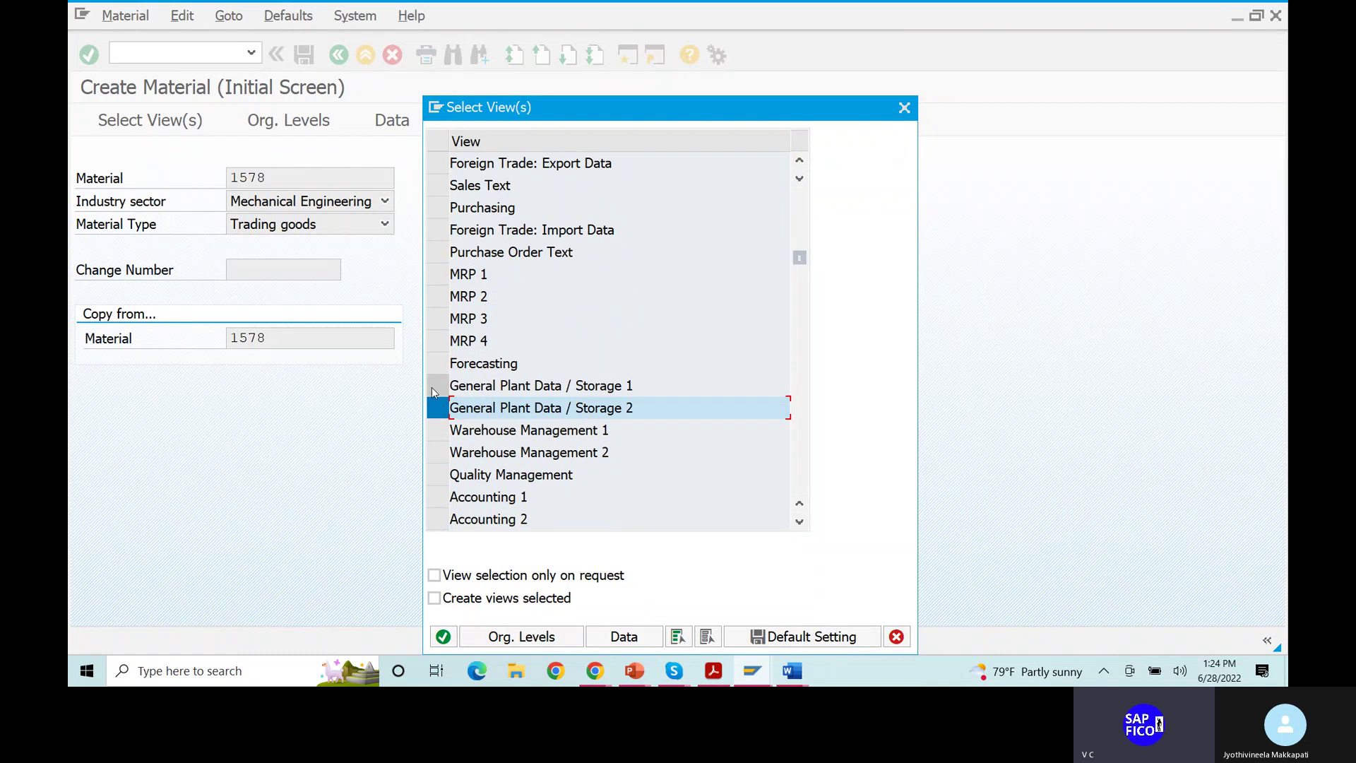
click(435, 390)
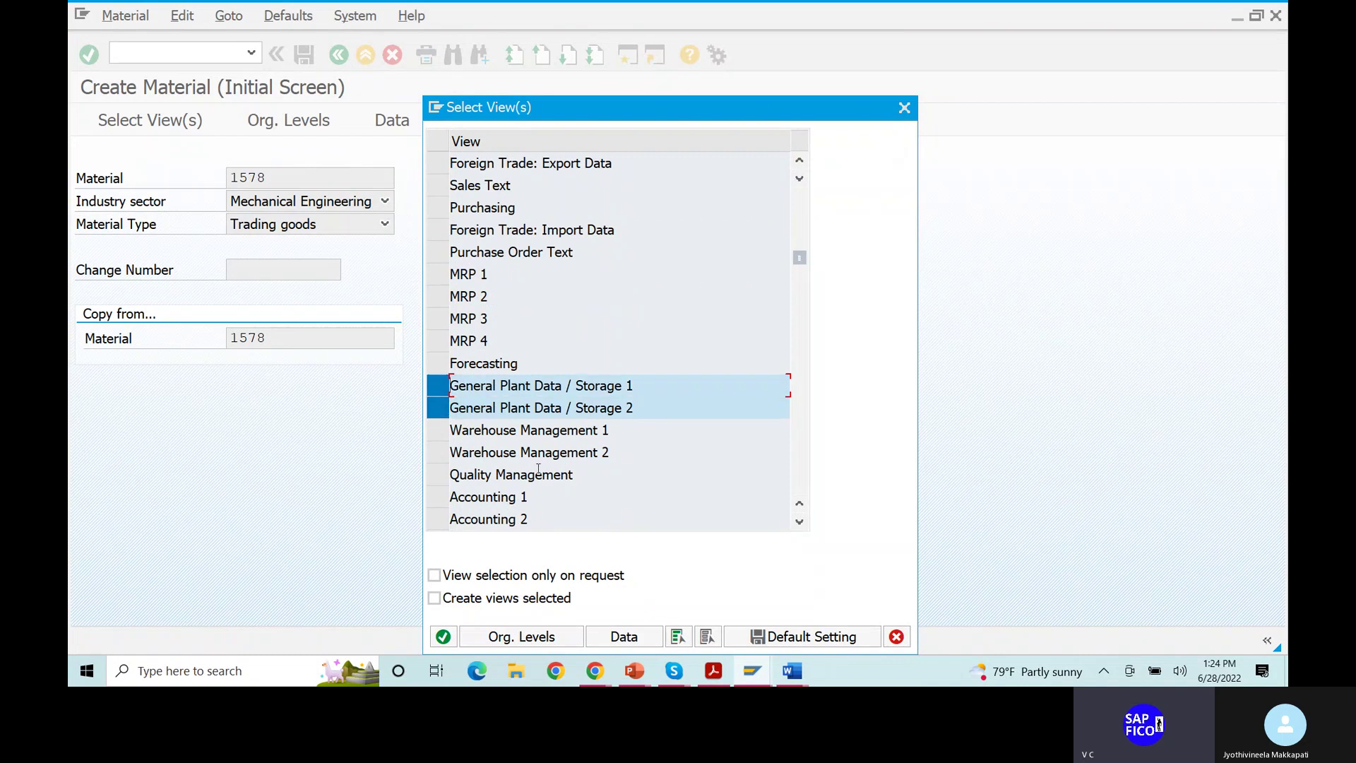
click(443, 637)
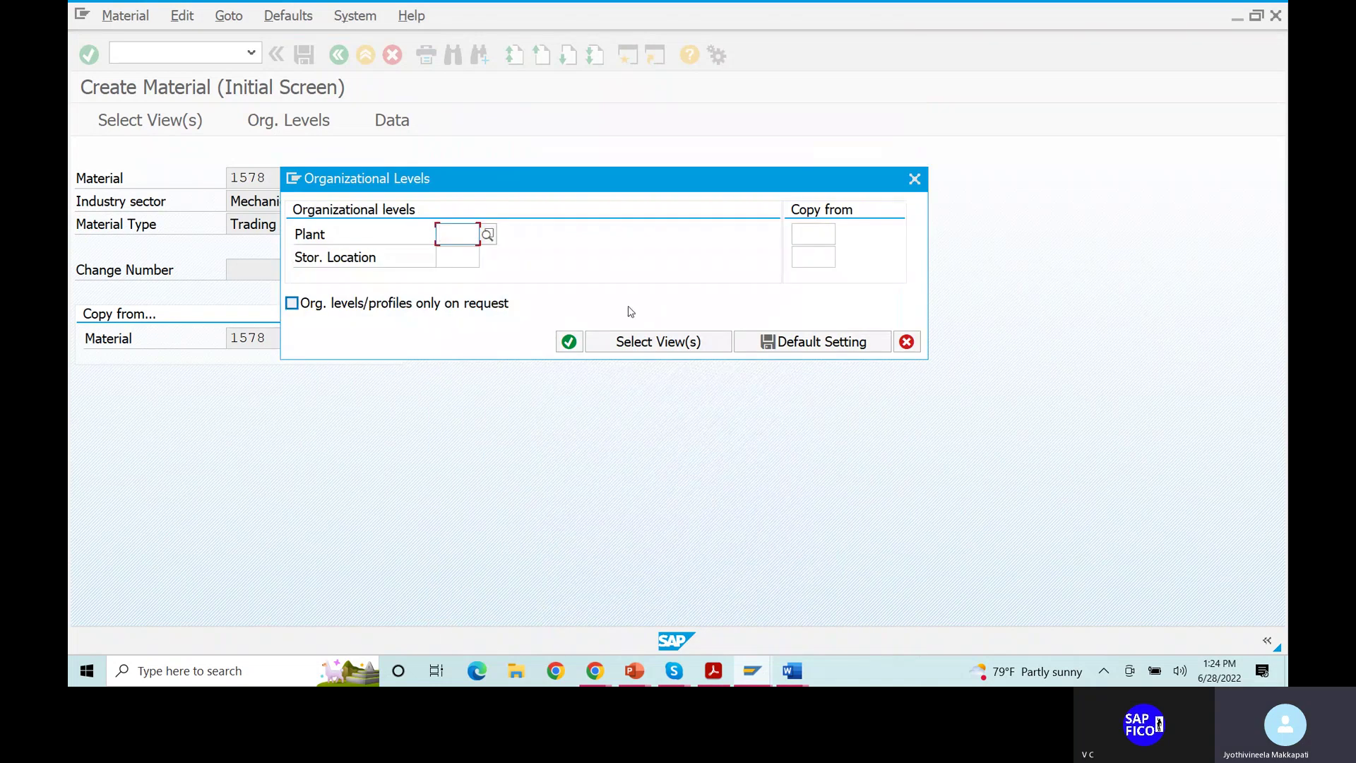
- Set plant VVN and storage location VVN as organizational levels and open the material's first plant data and storage view
text(VVN)
key(Return)
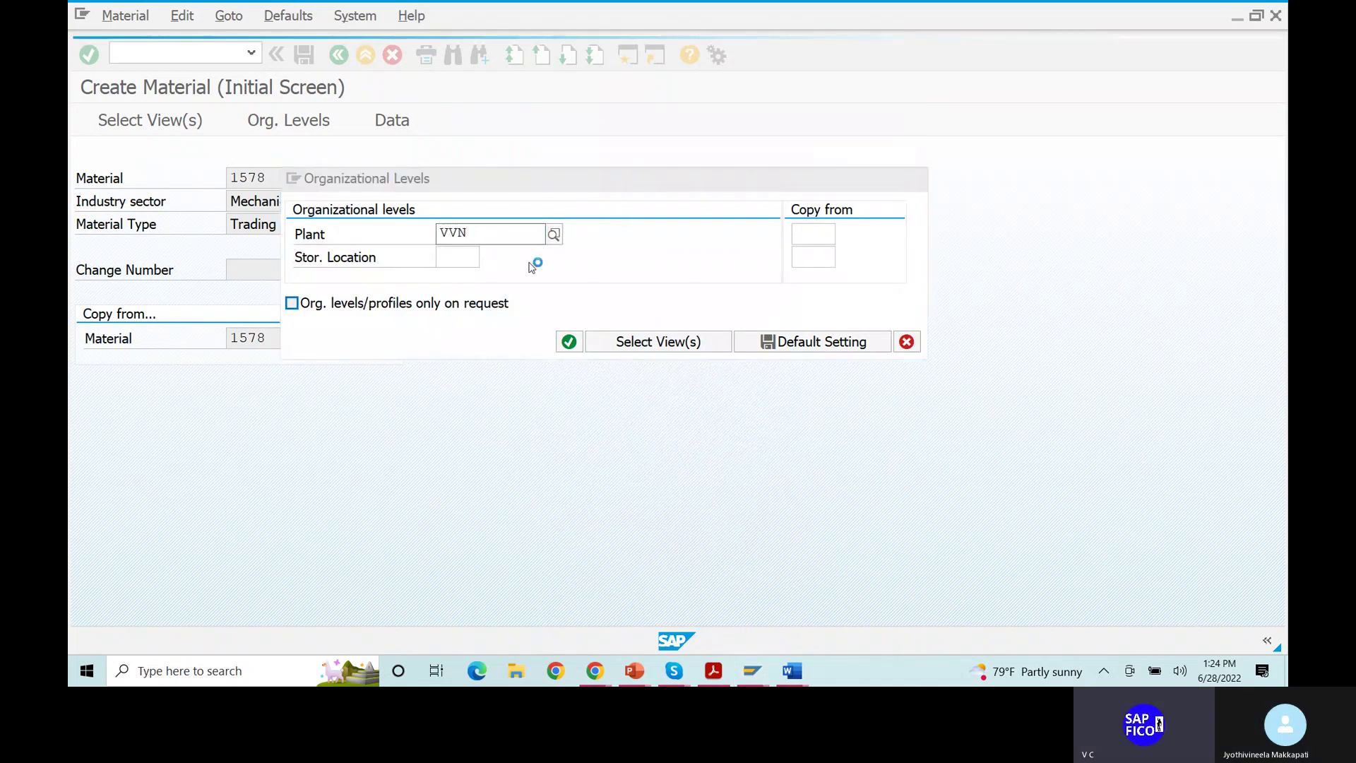
click(446, 263)
text(VVN)
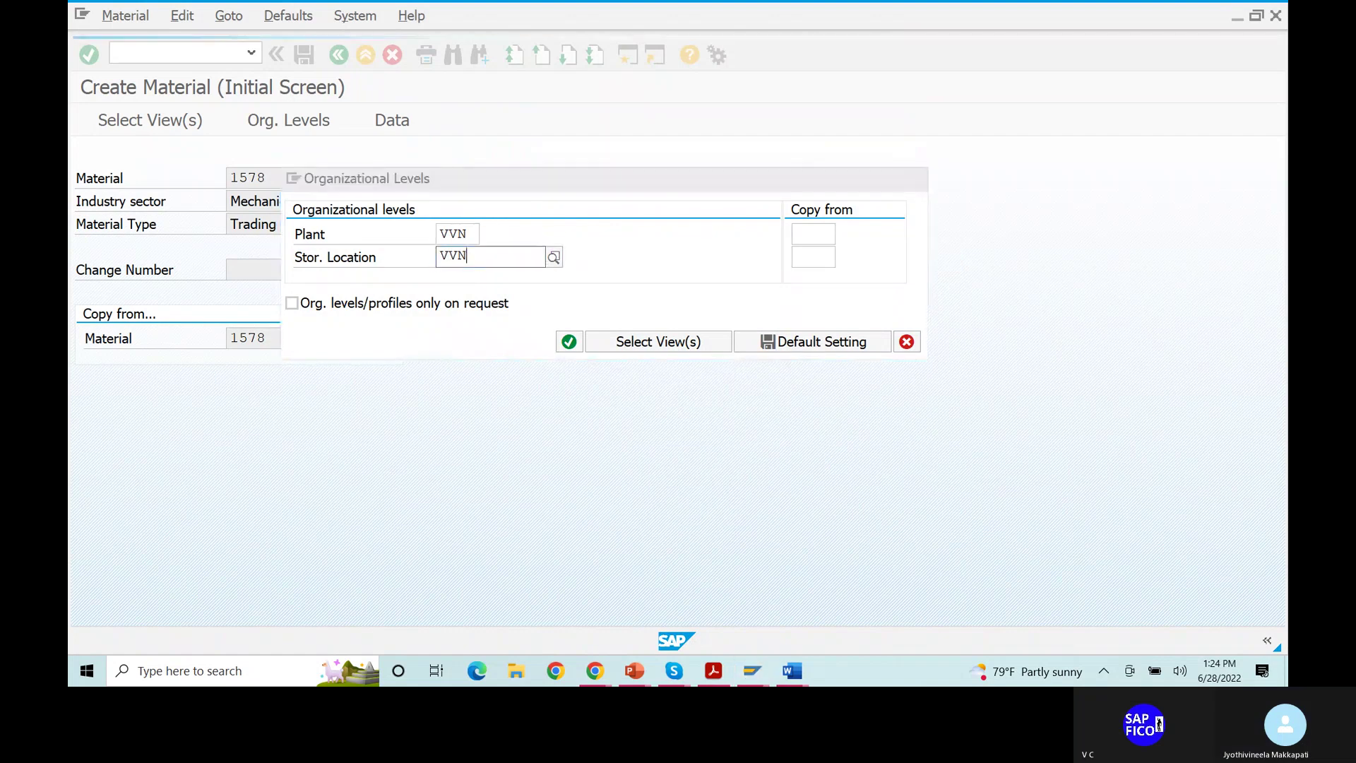
click(570, 342)
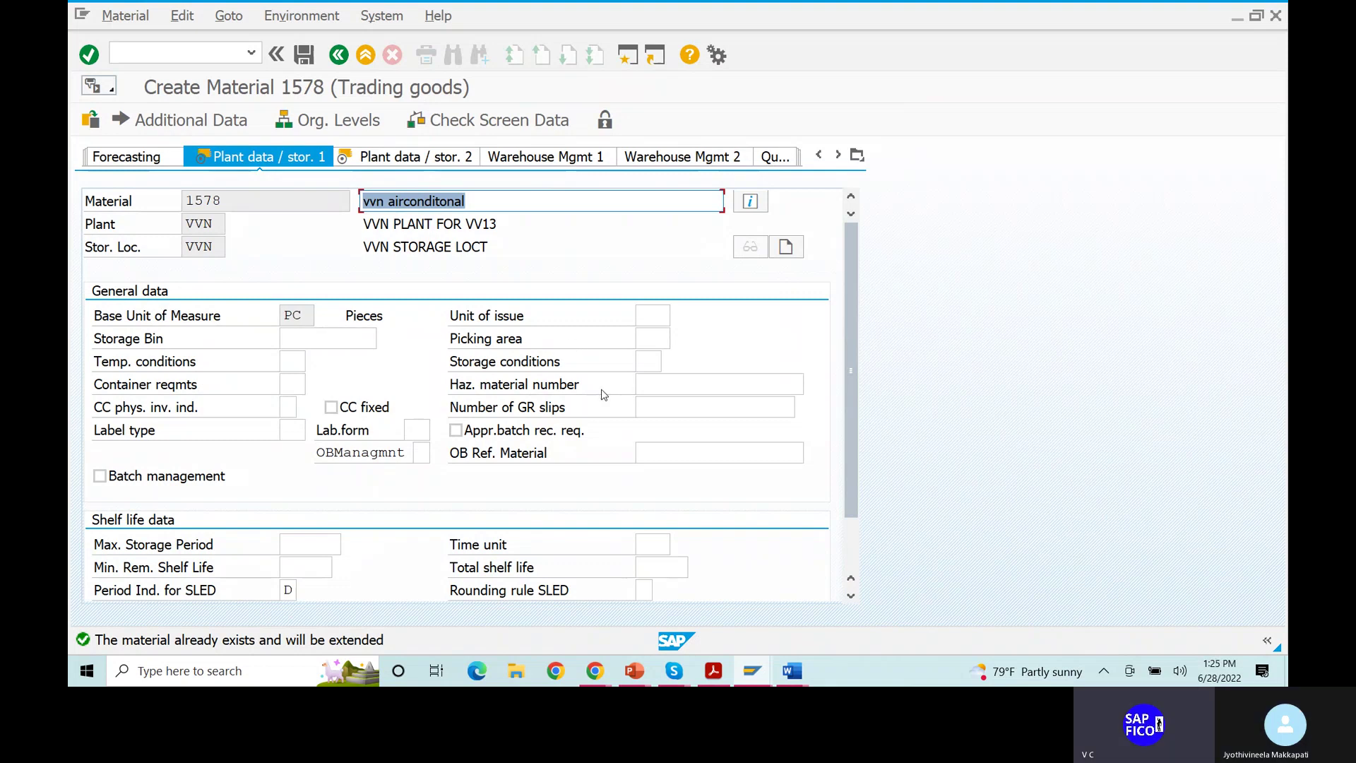
scroll(608, 398, down, 1)
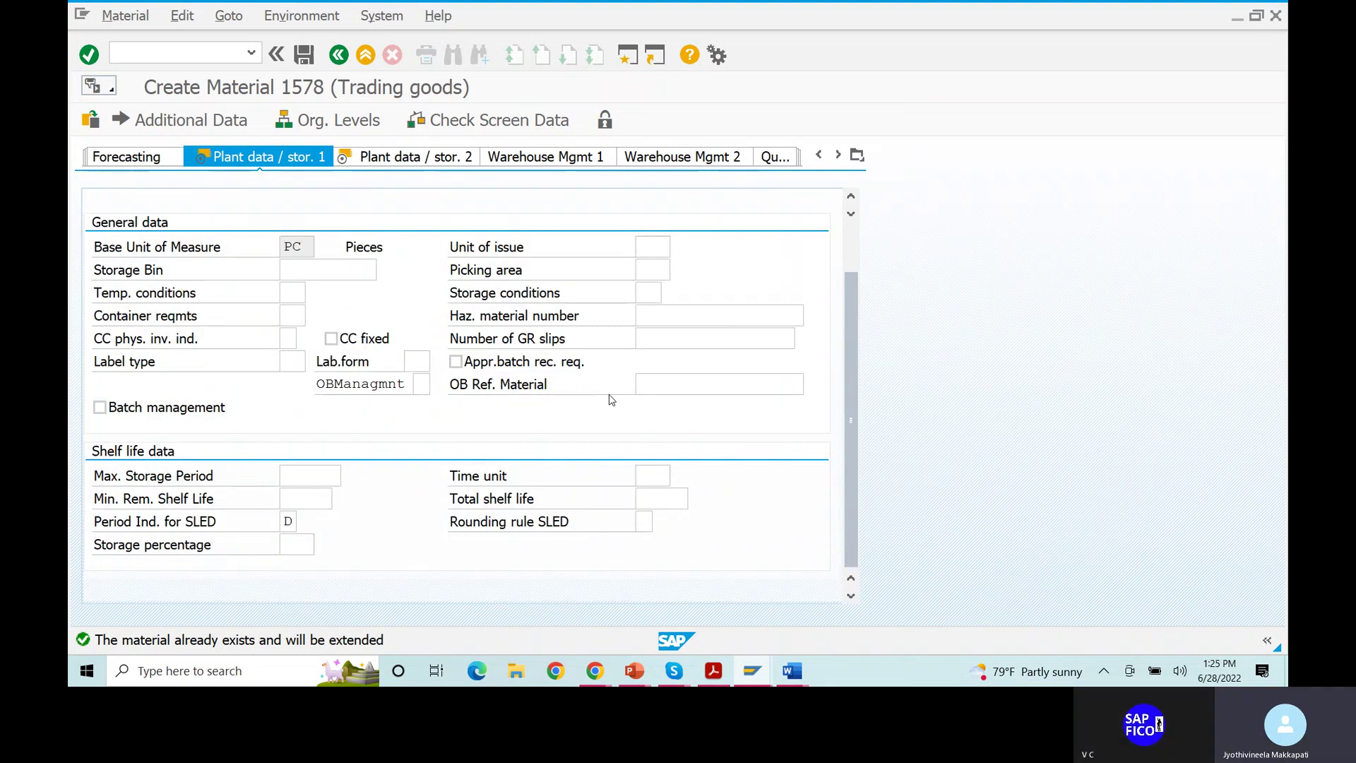
- Review the general and shelf life data of material 1578 and its organizational levels for plant and storage location VVN
scroll(610, 400, up, 1)
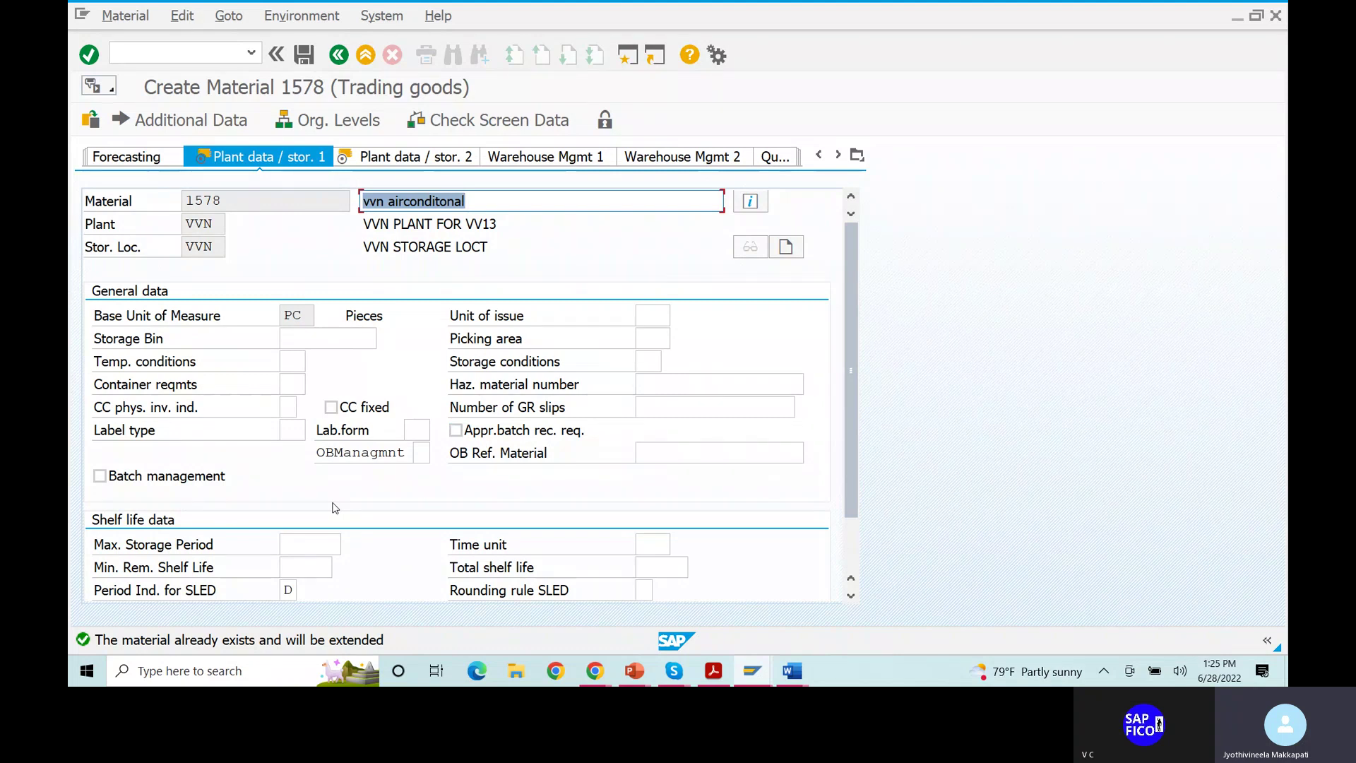
scroll(335, 508, down, 1)
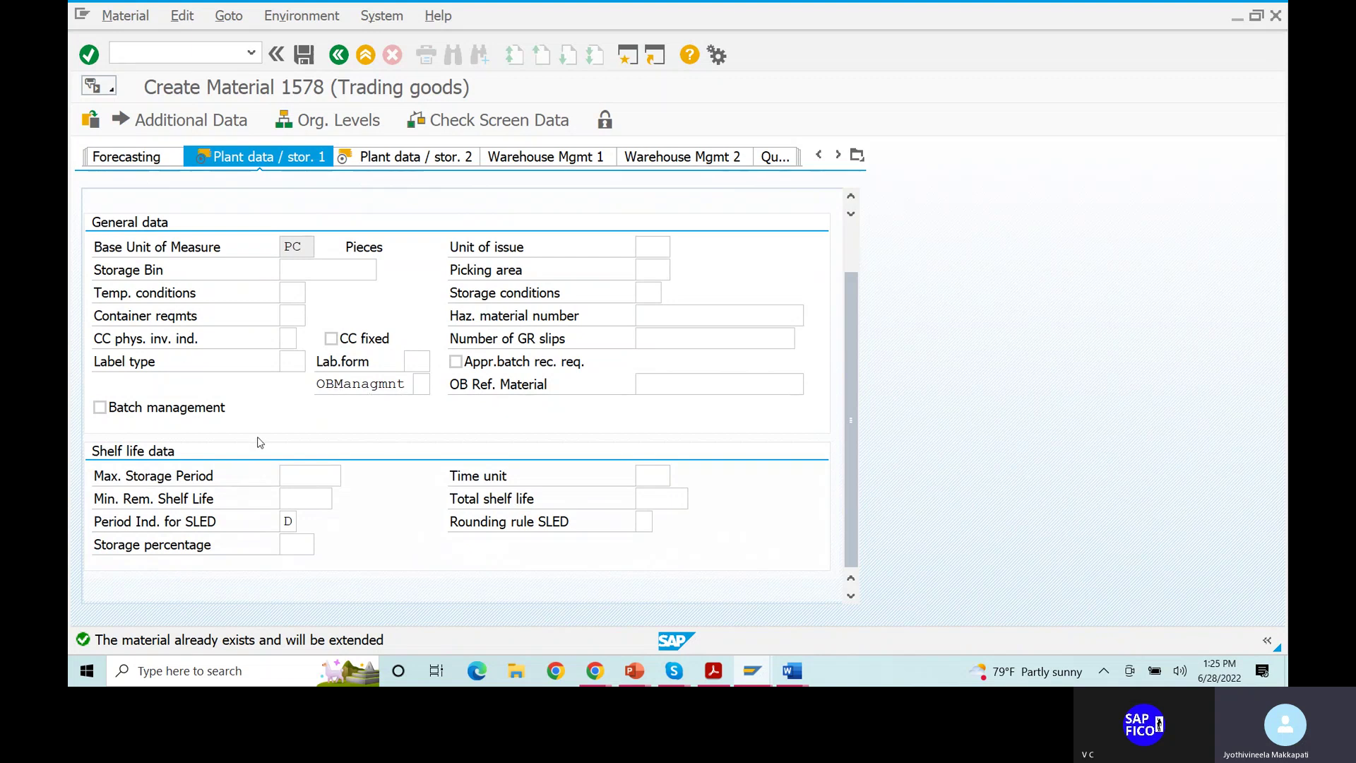
scroll(260, 442, up, 3)
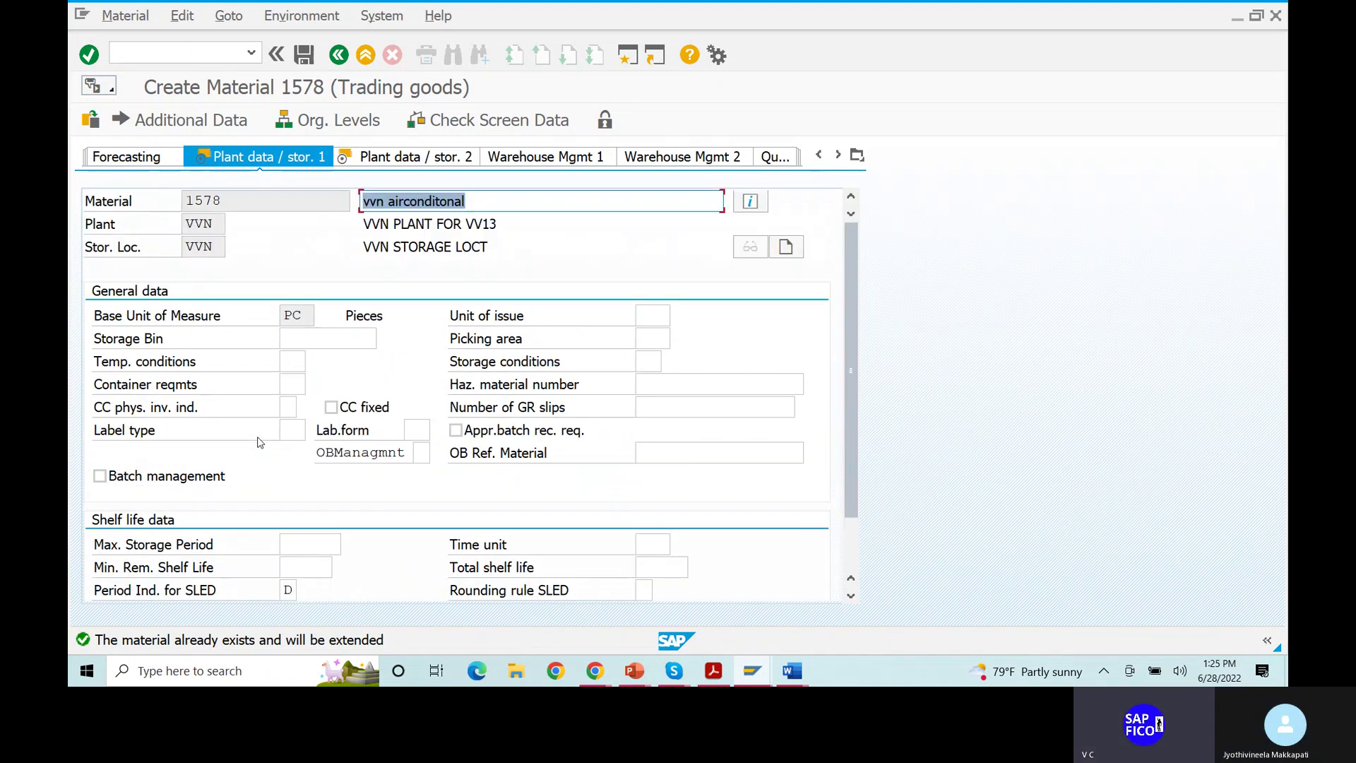
click(360, 120)
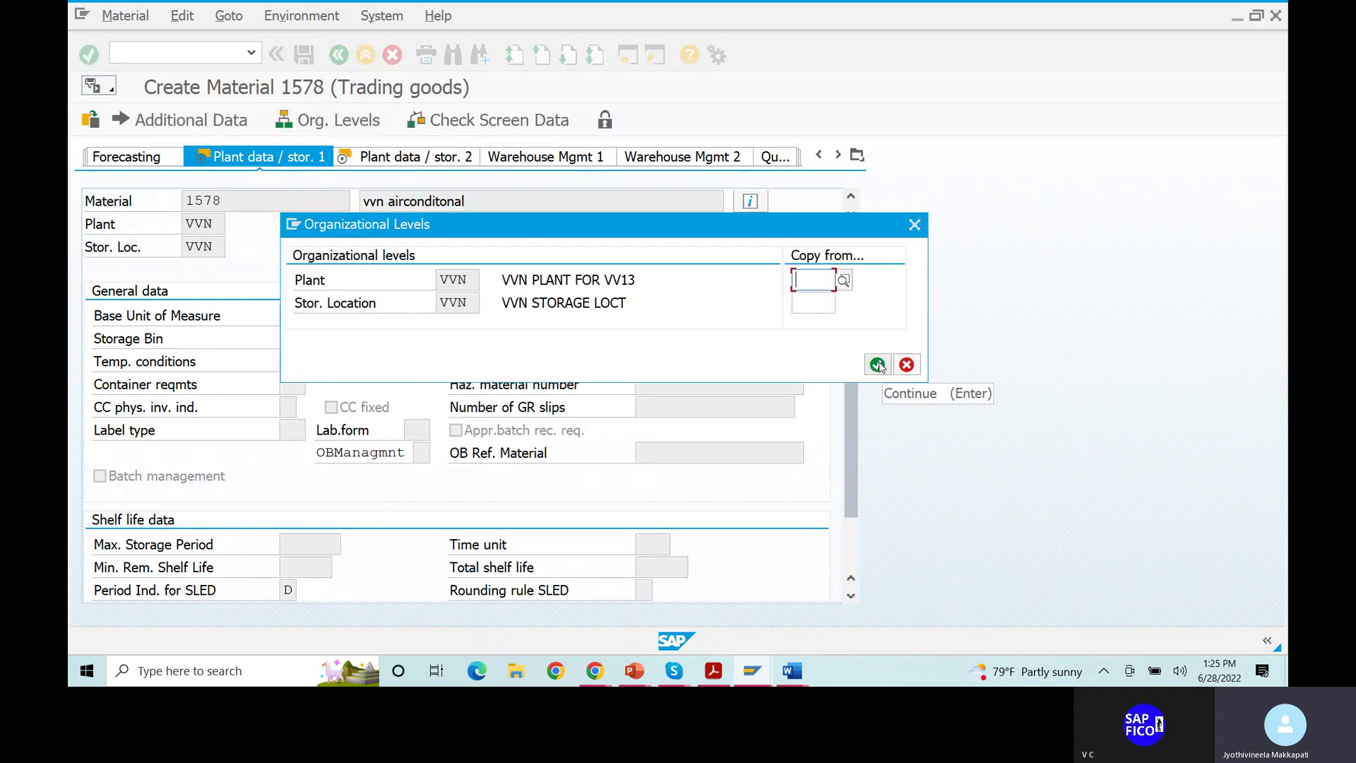
click(878, 365)
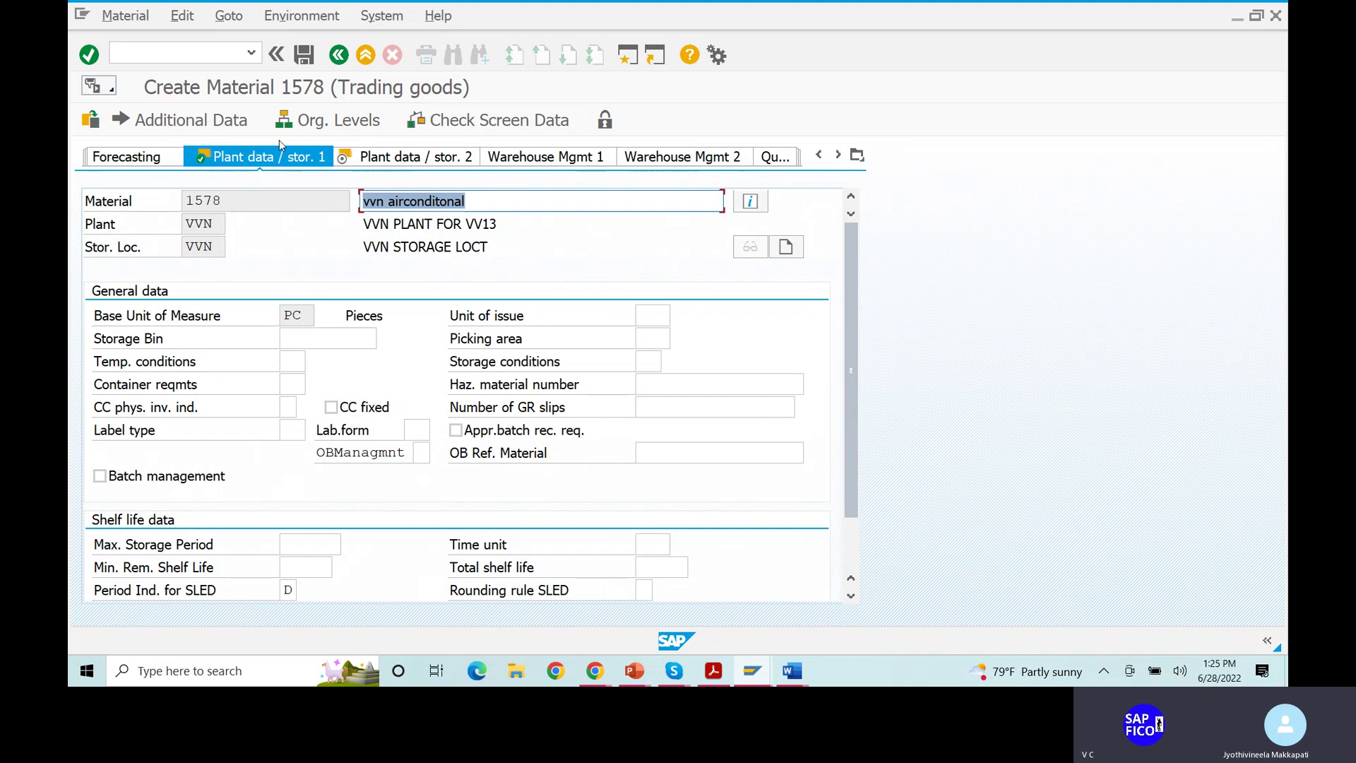
click(327, 128)
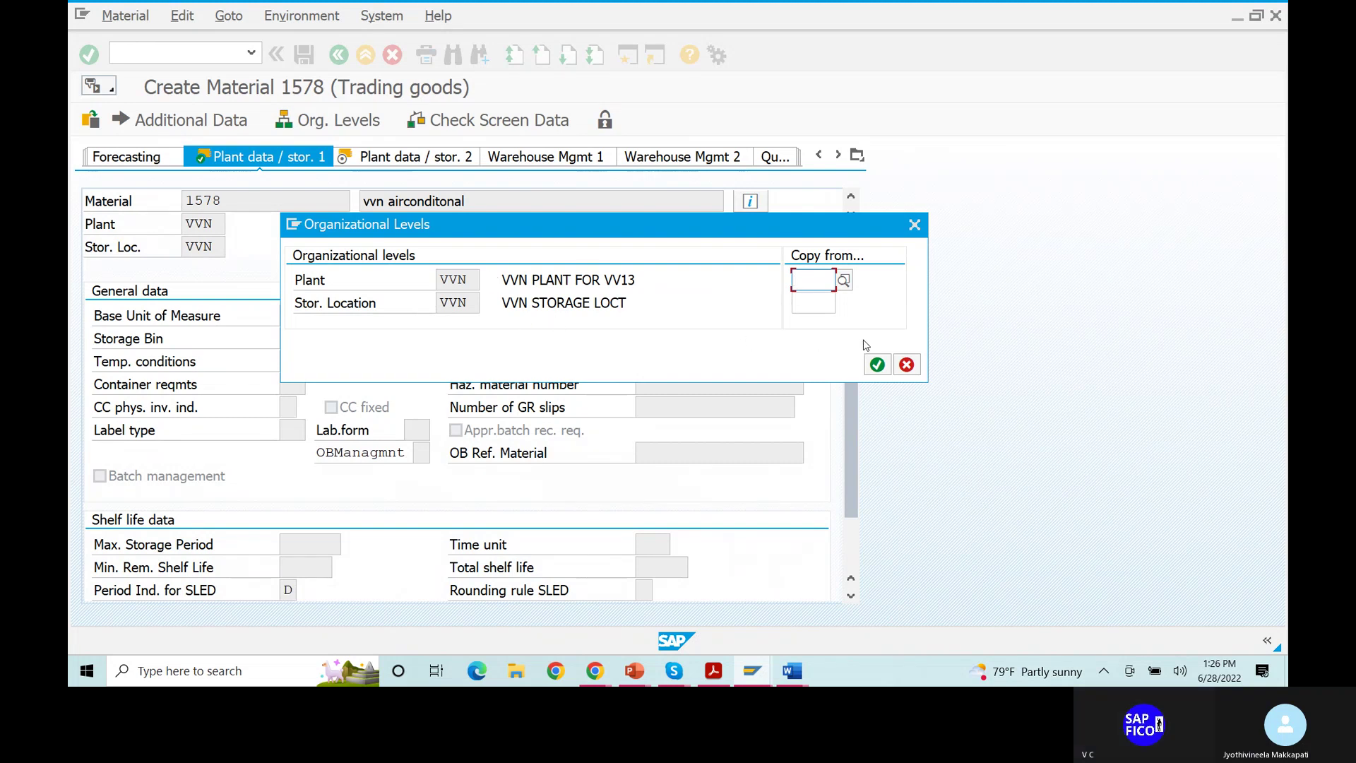
click(878, 365)
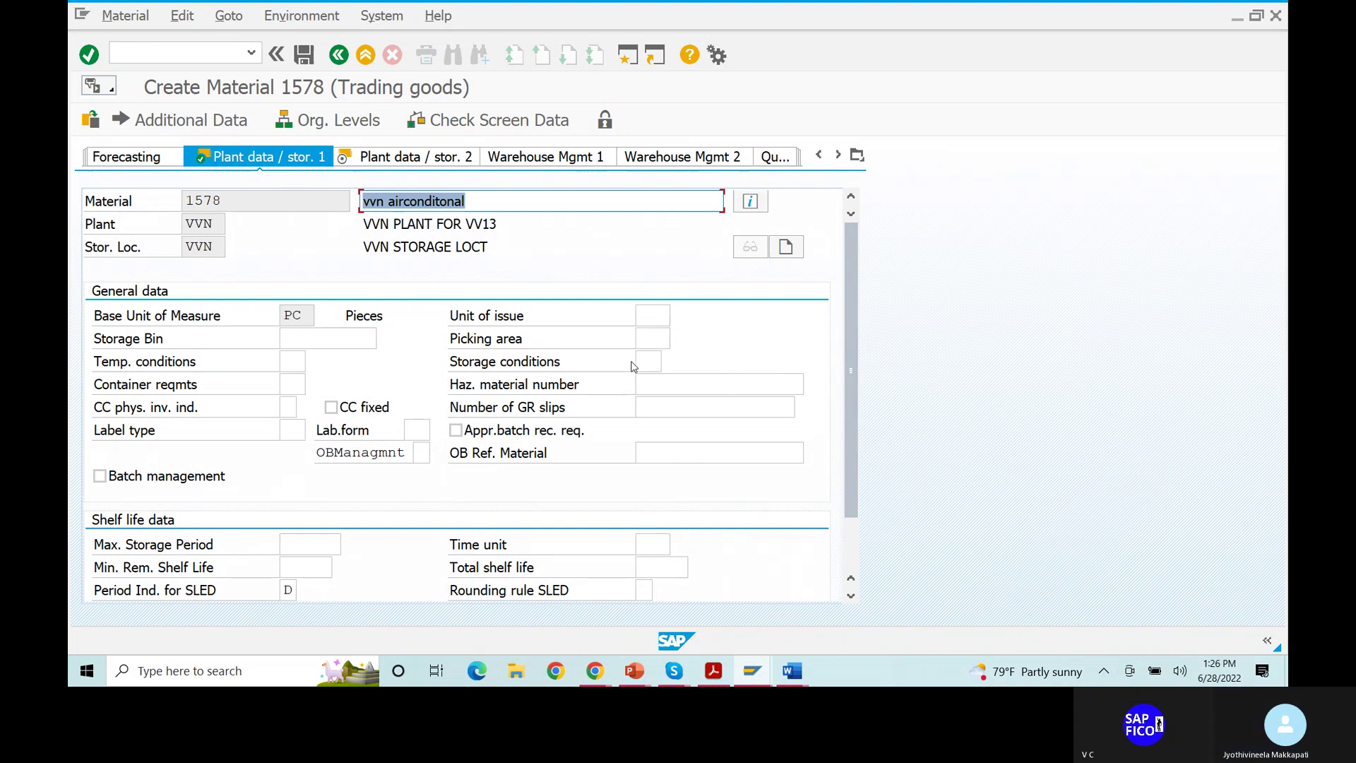
- Leave the storage conditions blank and save the extension of material 1578 to plant and storage location VVN
click(655, 364)
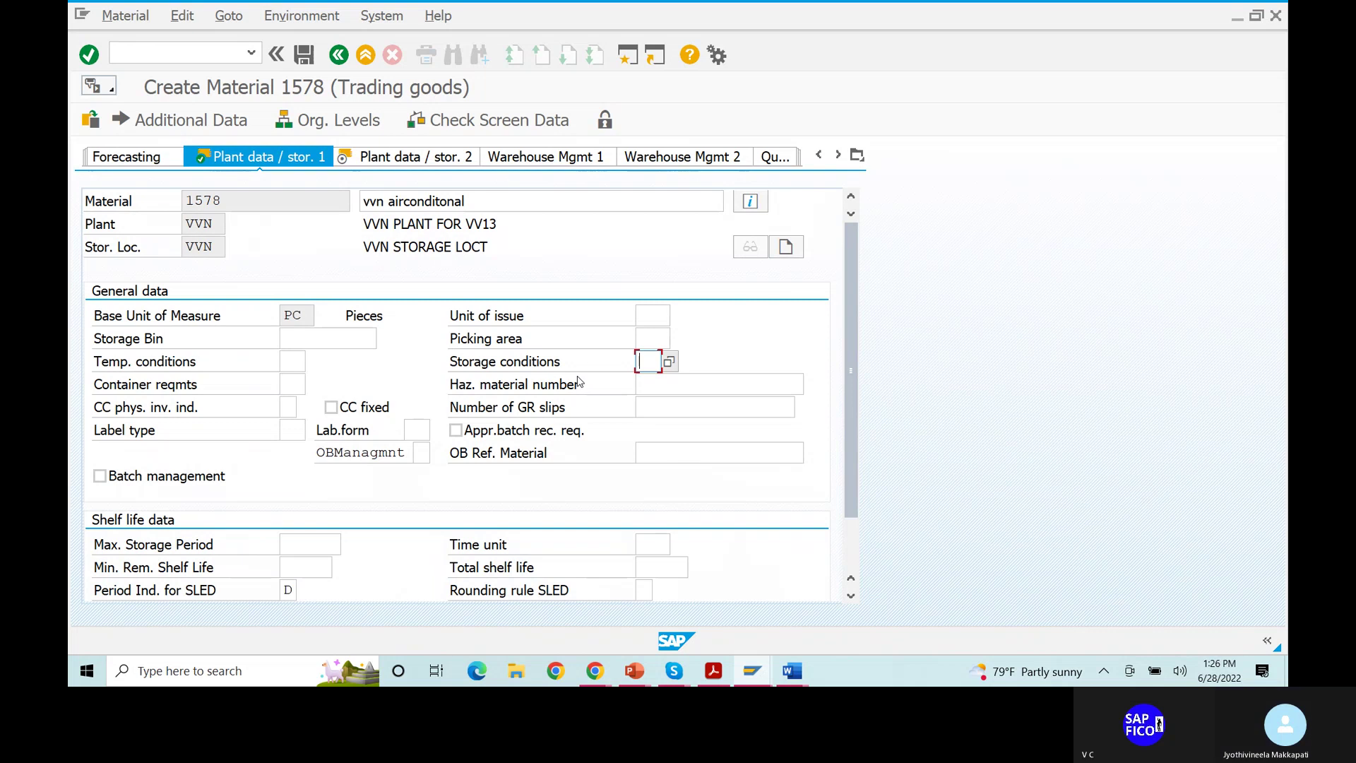
scroll(268, 359, down, 1)
scroll(269, 360, up, 1)
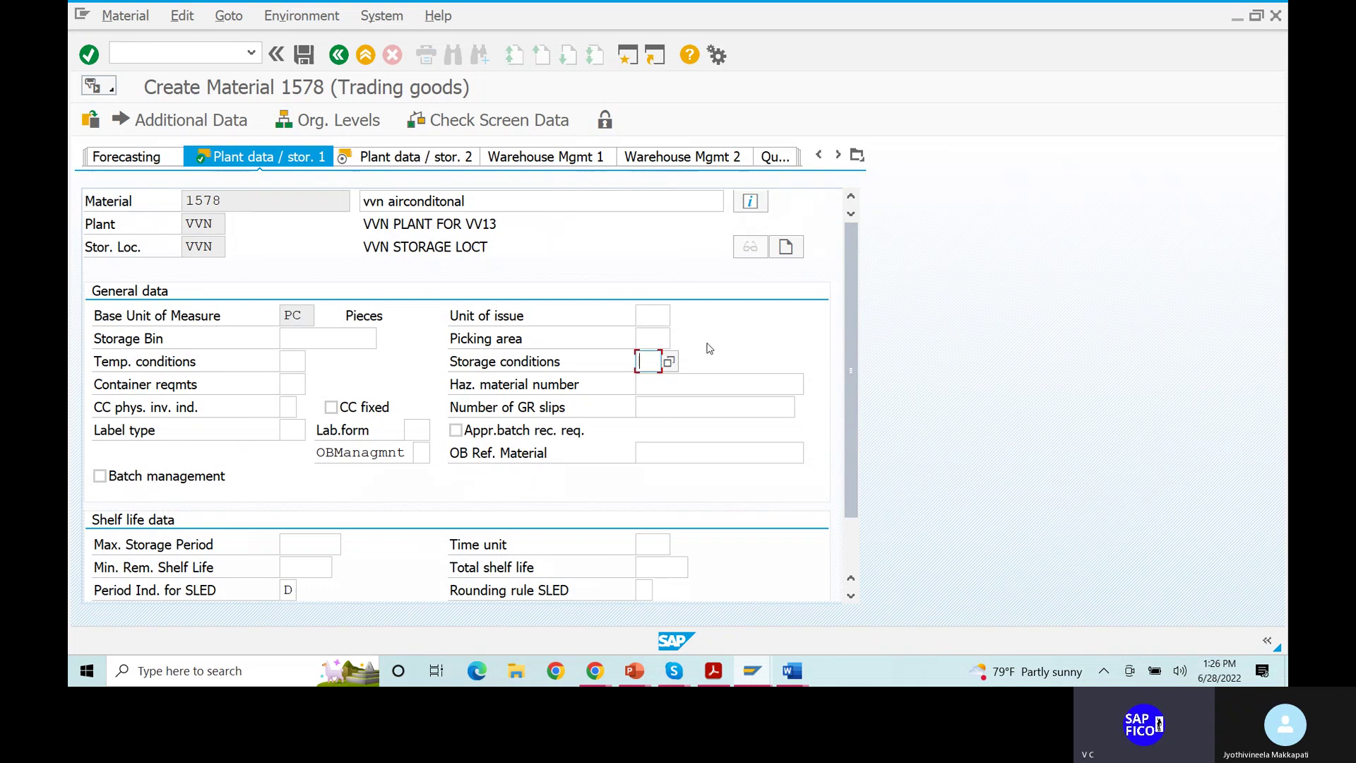
click(304, 56)
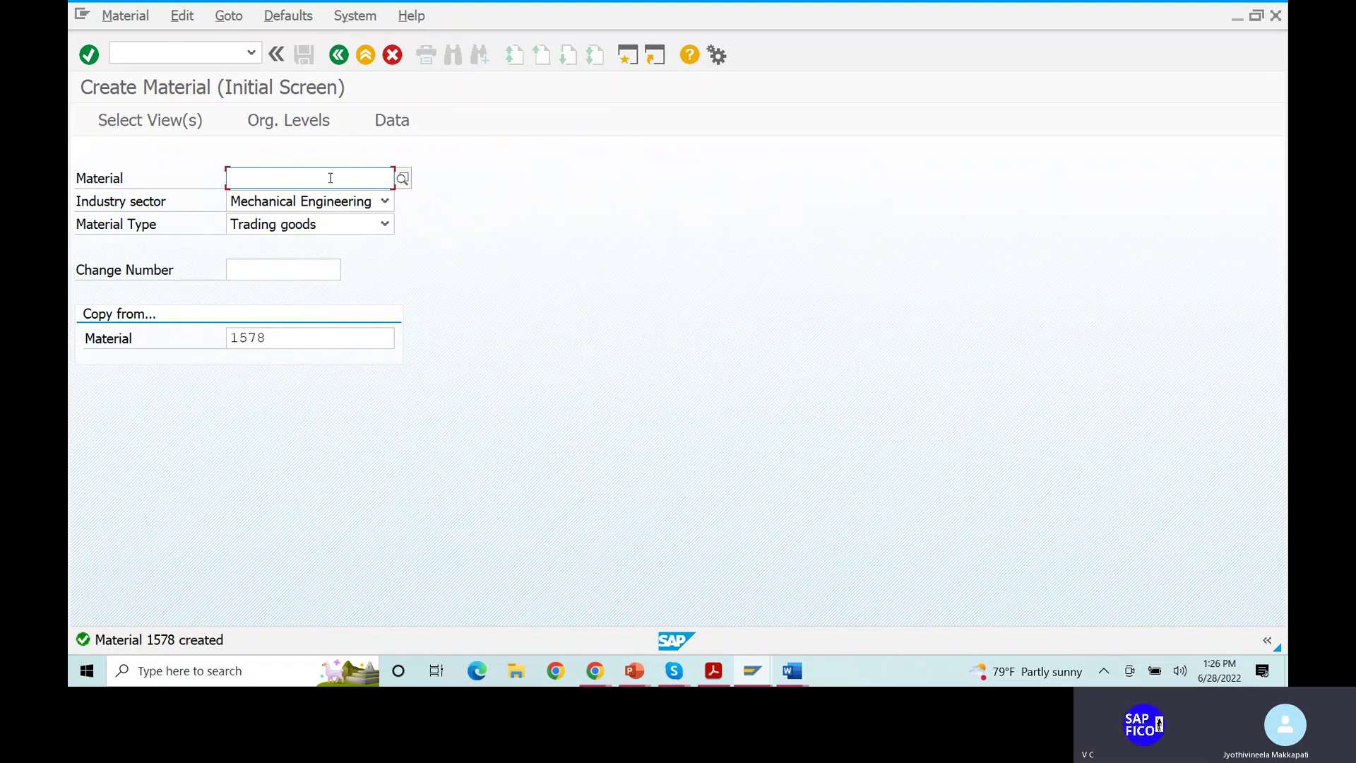
- Leave material creation with /N and start the goods receipt transaction MIGO
click(219, 51)
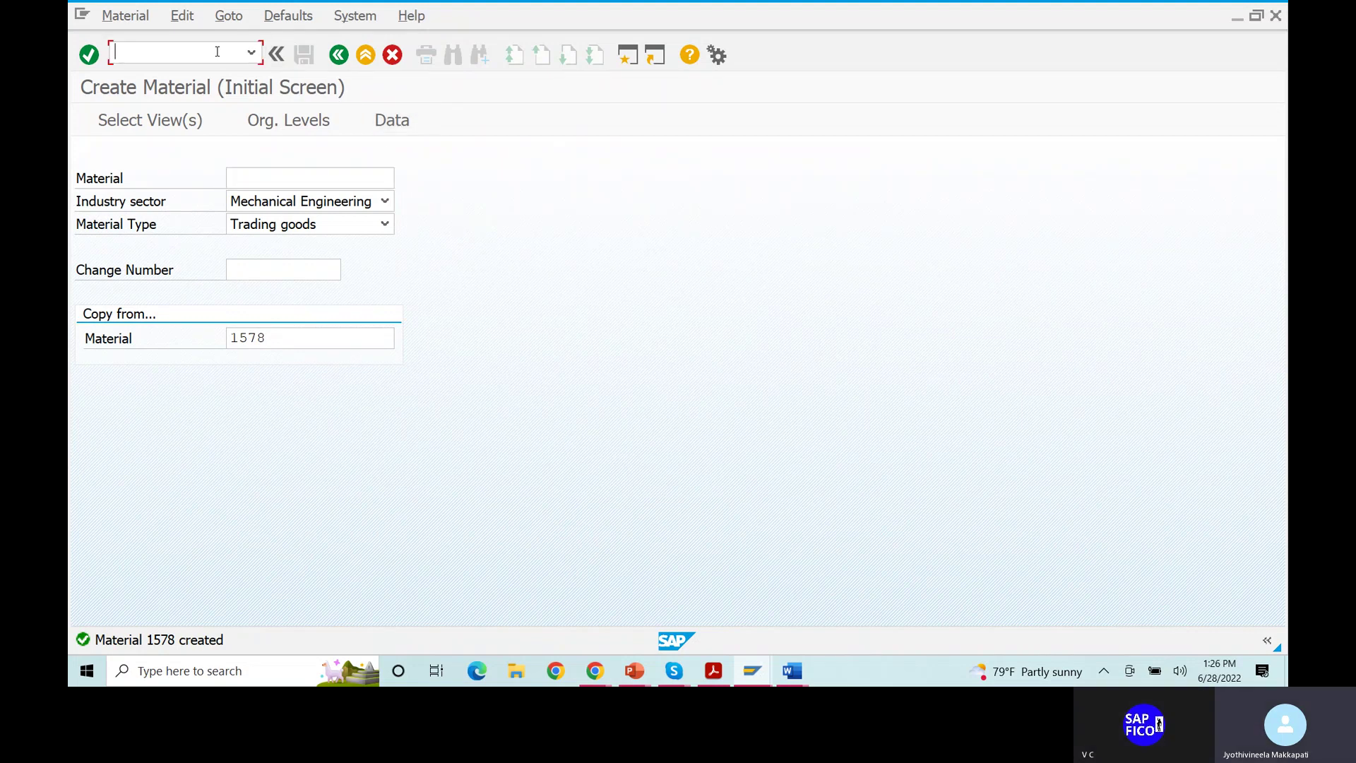
text(/N)
key(Return)
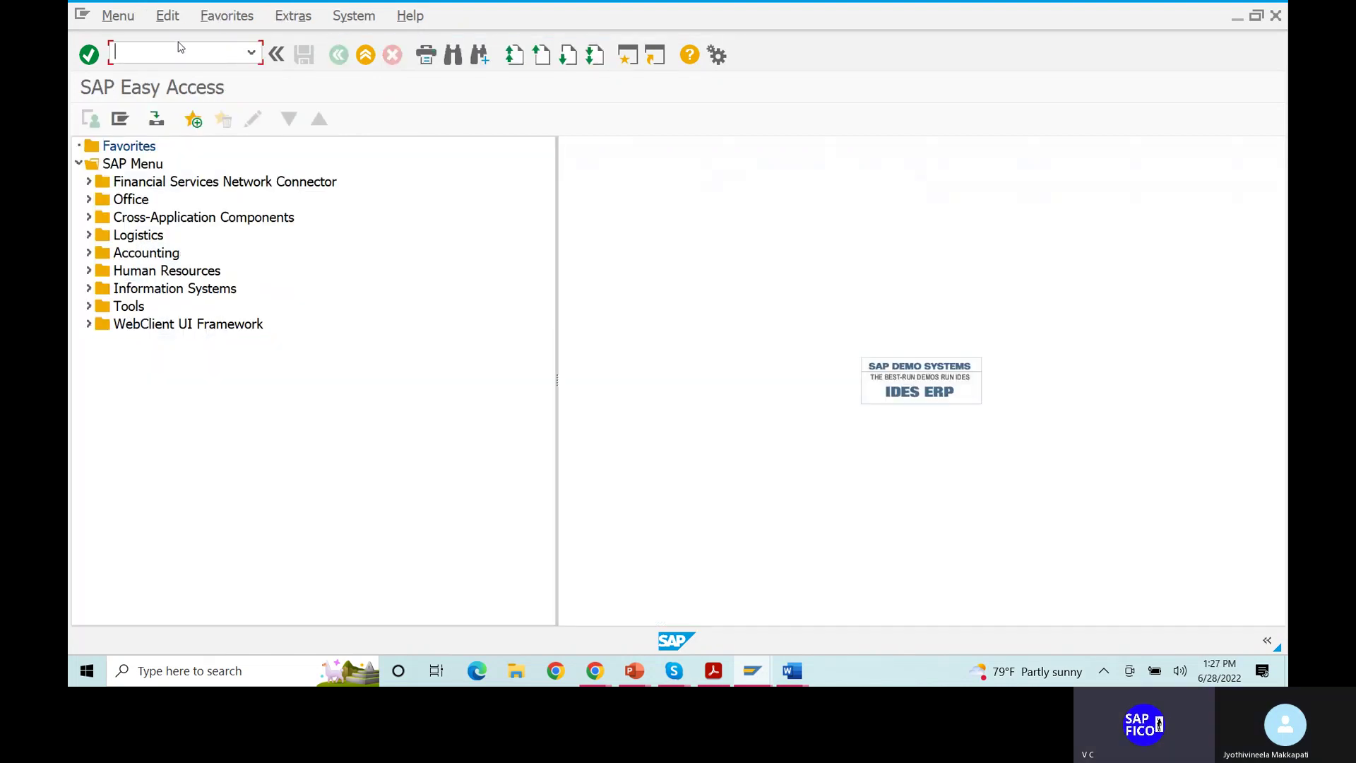
text(MES)
key(BackSpace)
text(IGO)
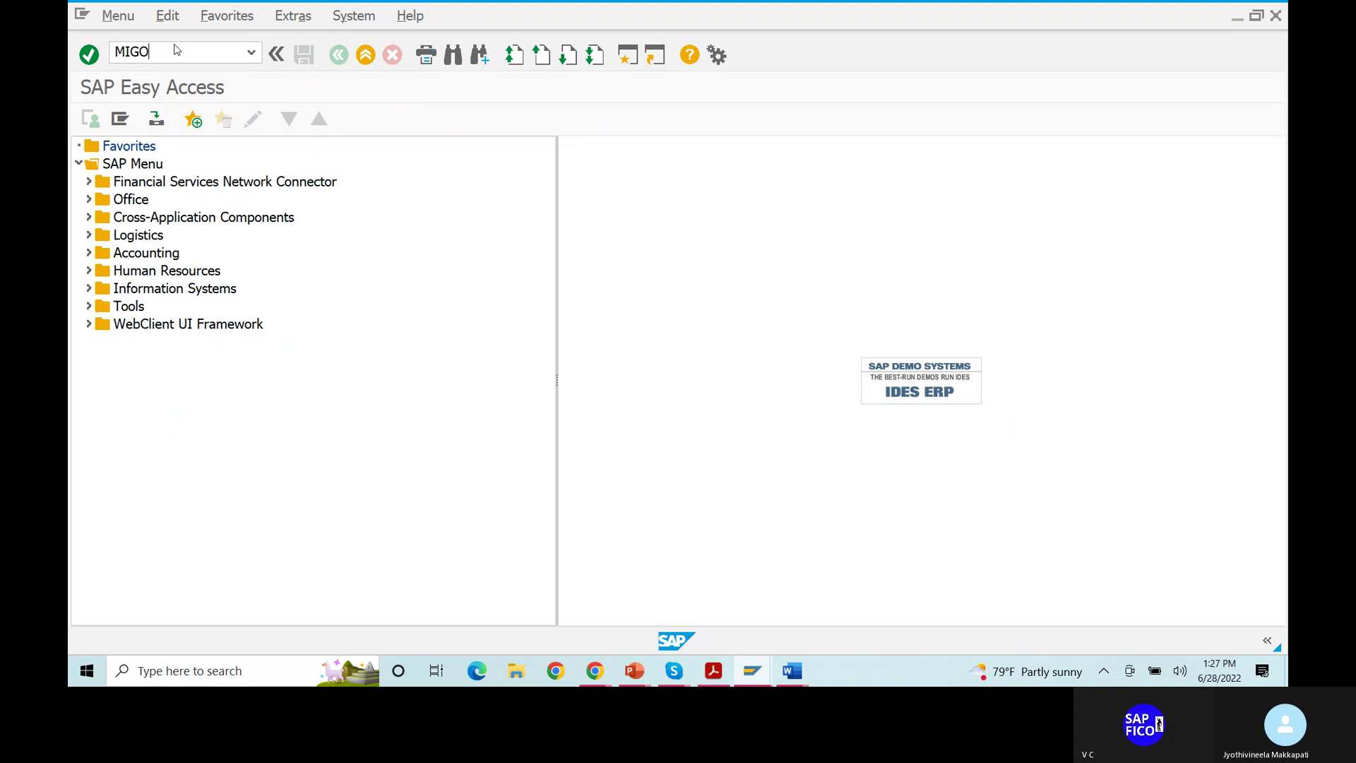
key(Return)
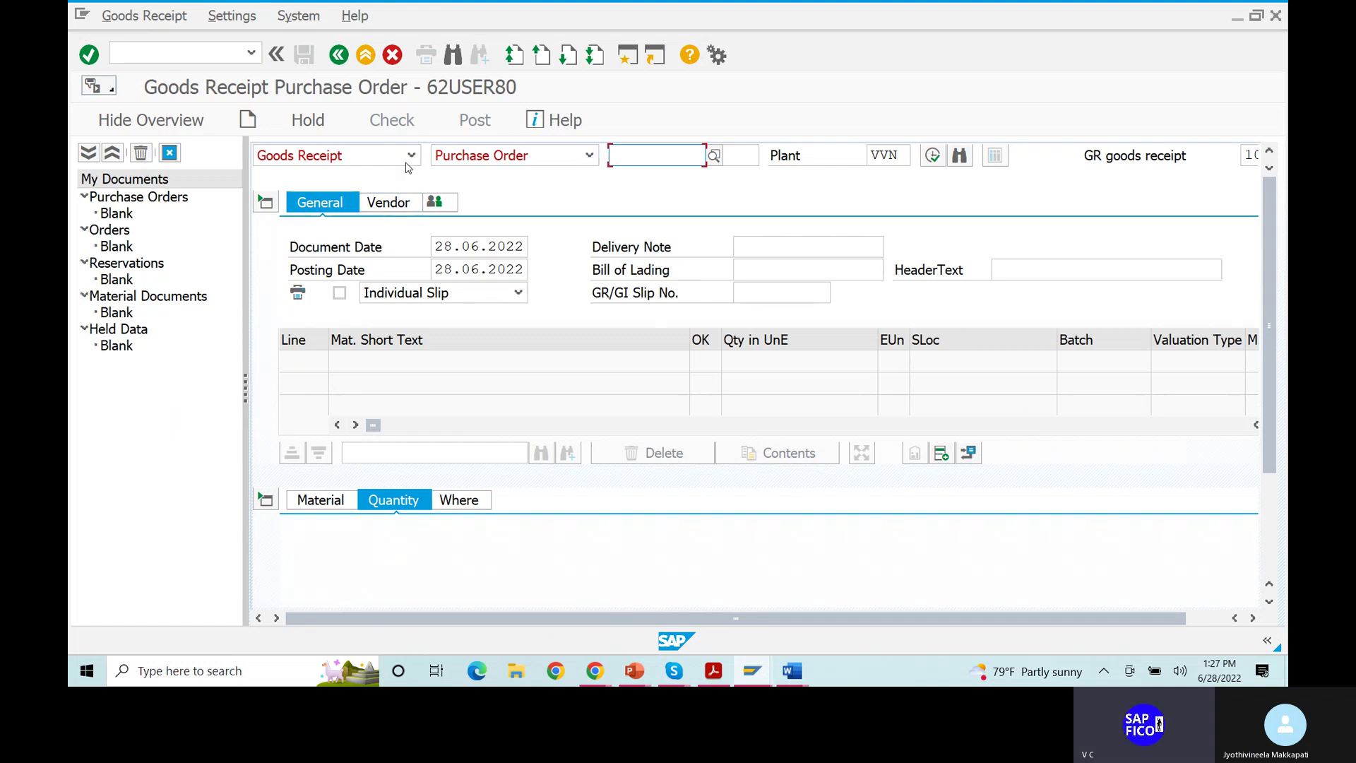
- Fill in the previously used ten-digit purchase order number and load its items into the goods receipt
click(584, 156)
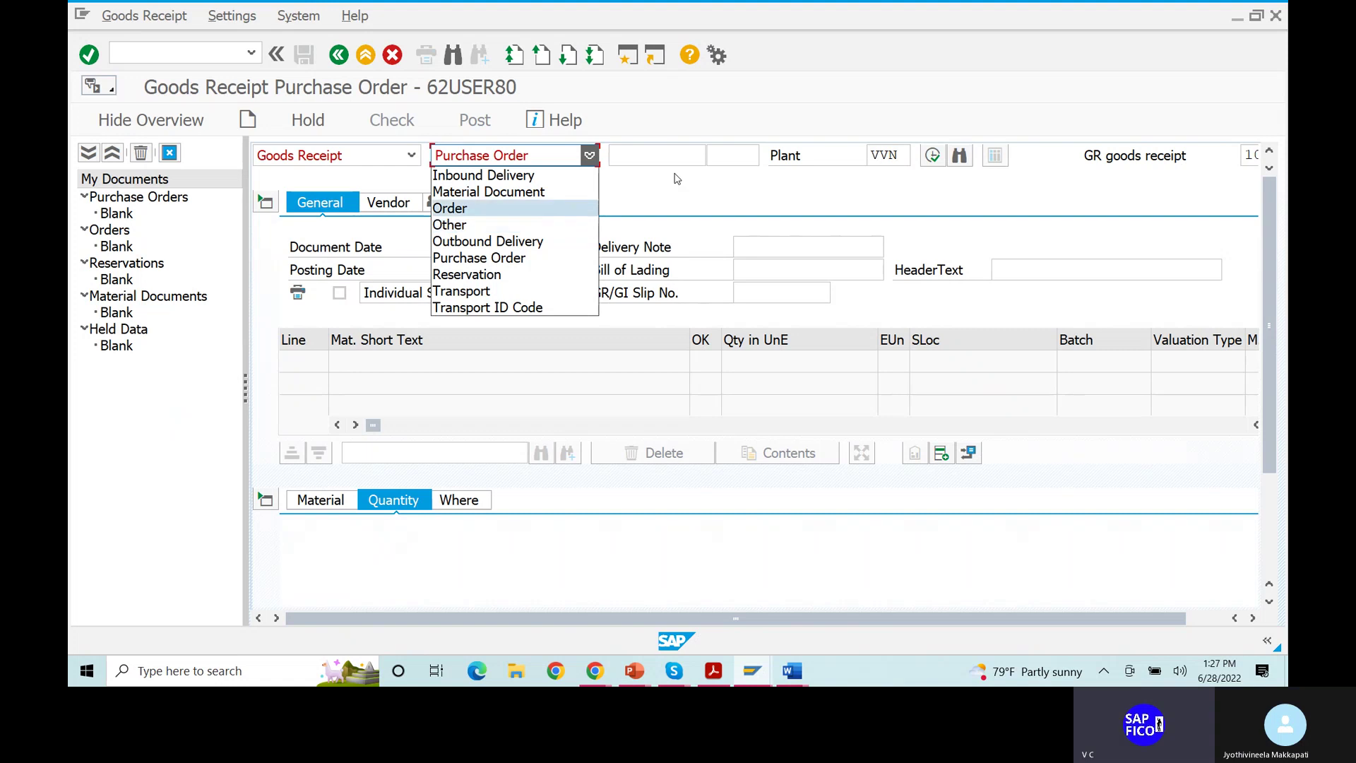
click(678, 153)
click(678, 154)
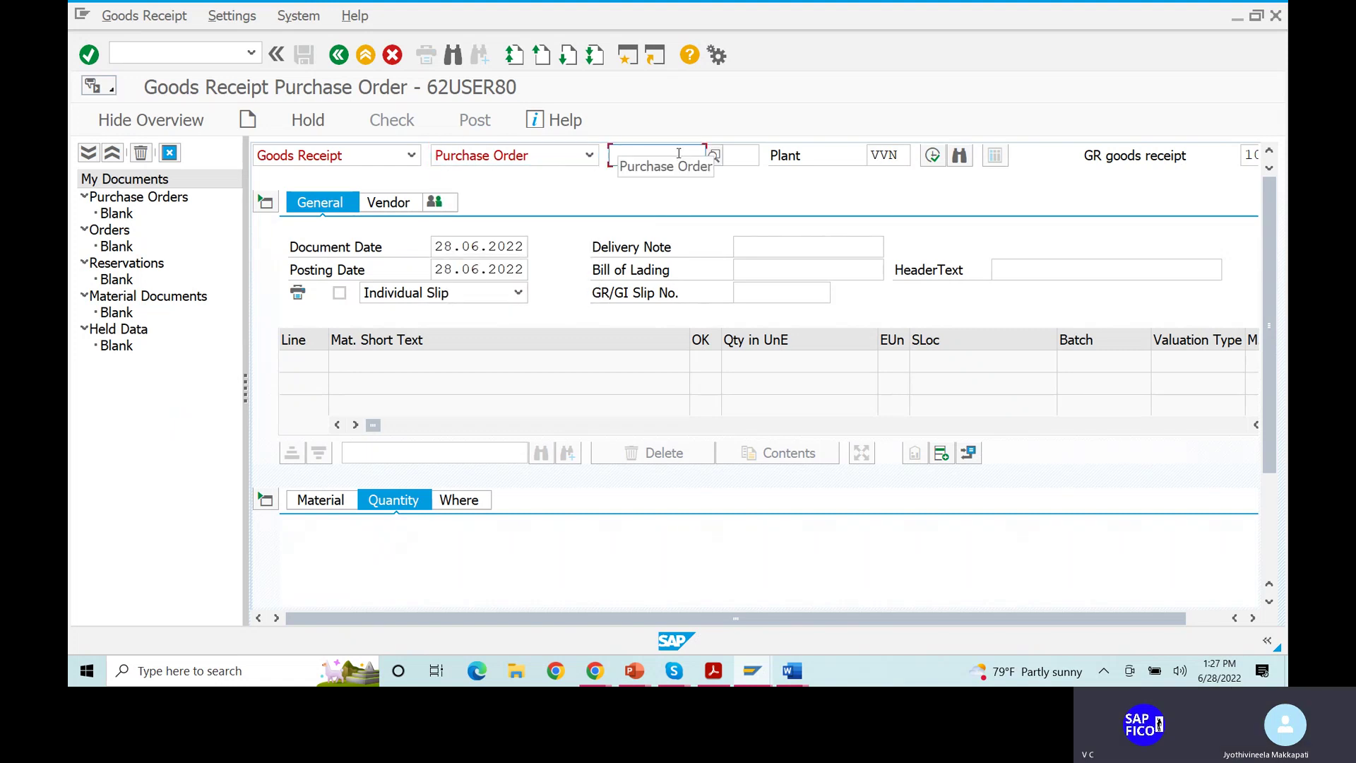
click(674, 157)
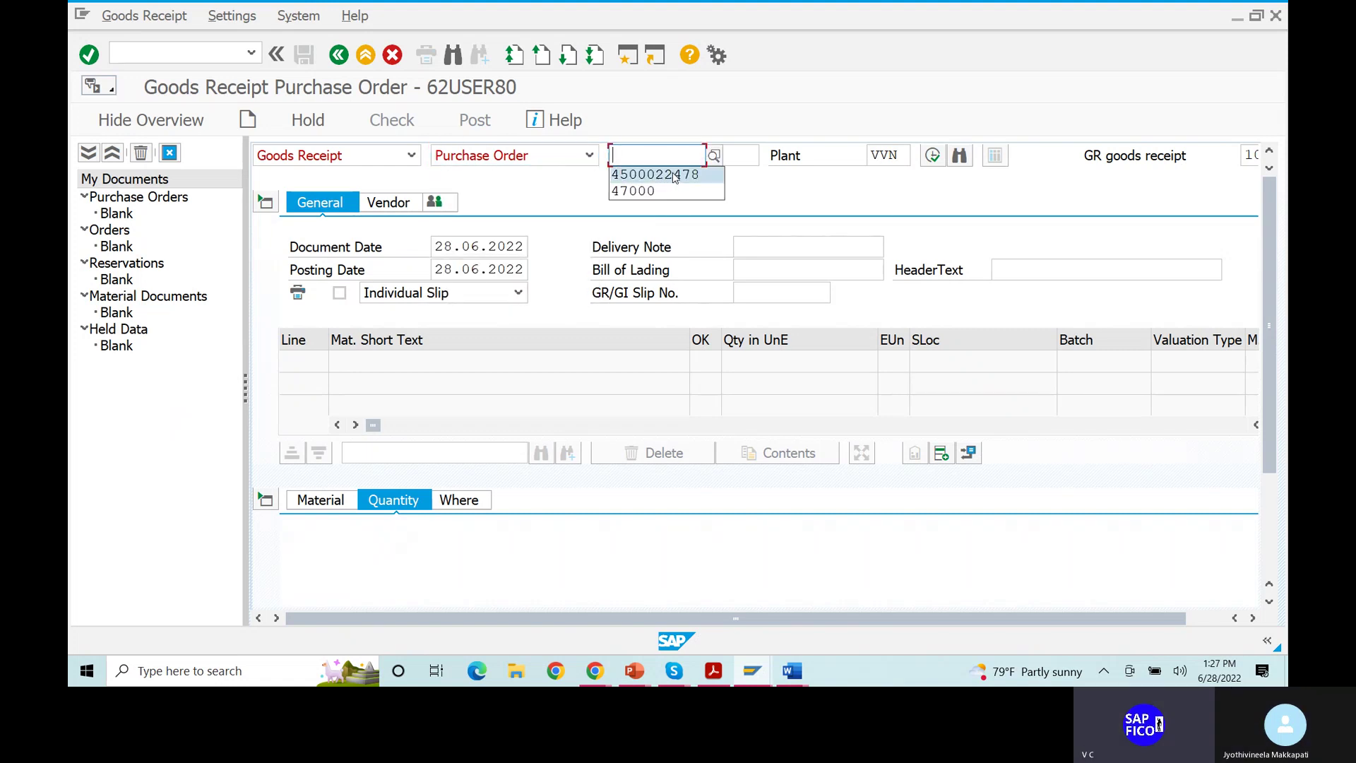
click(674, 177)
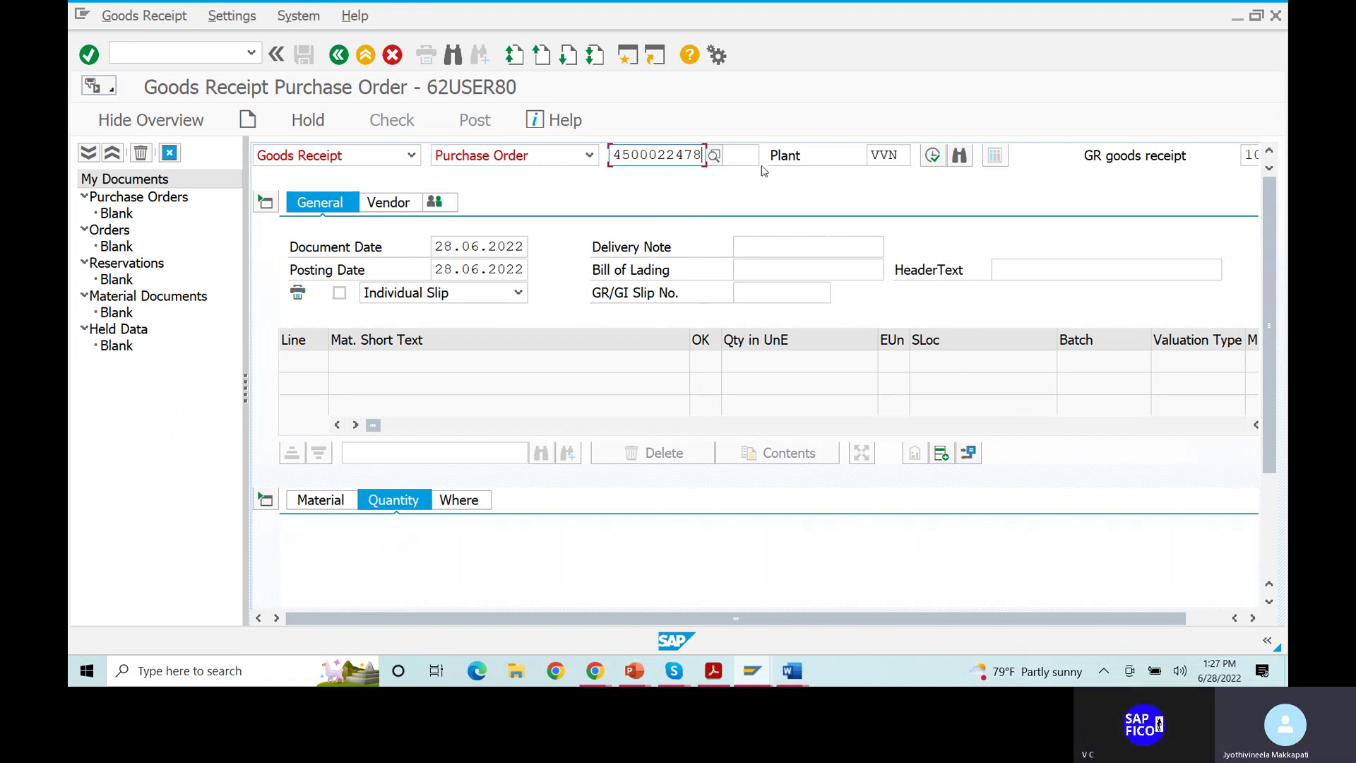
click(934, 156)
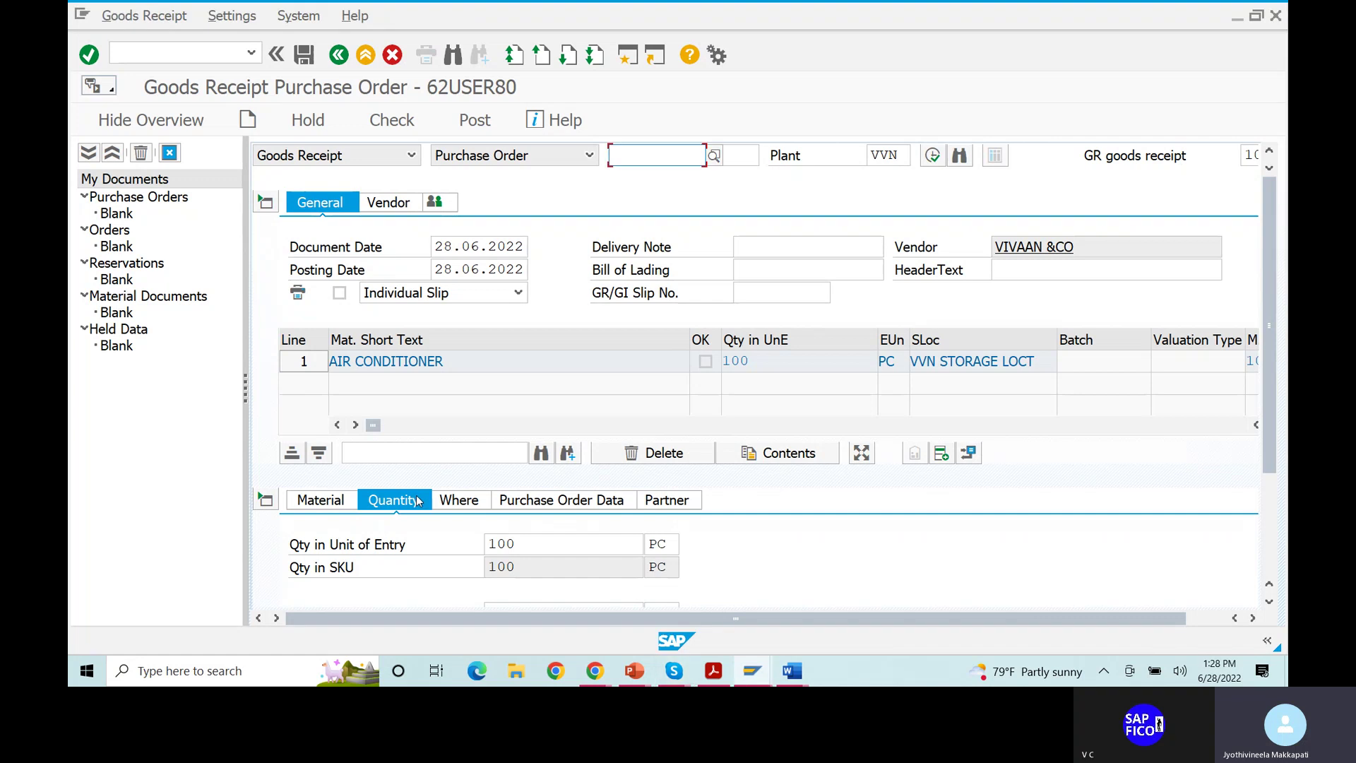
- Set the delivery note quantity of the AIR CONDITIONER item to 100 PC and mark the item as OK
scroll(631, 529, down, 3)
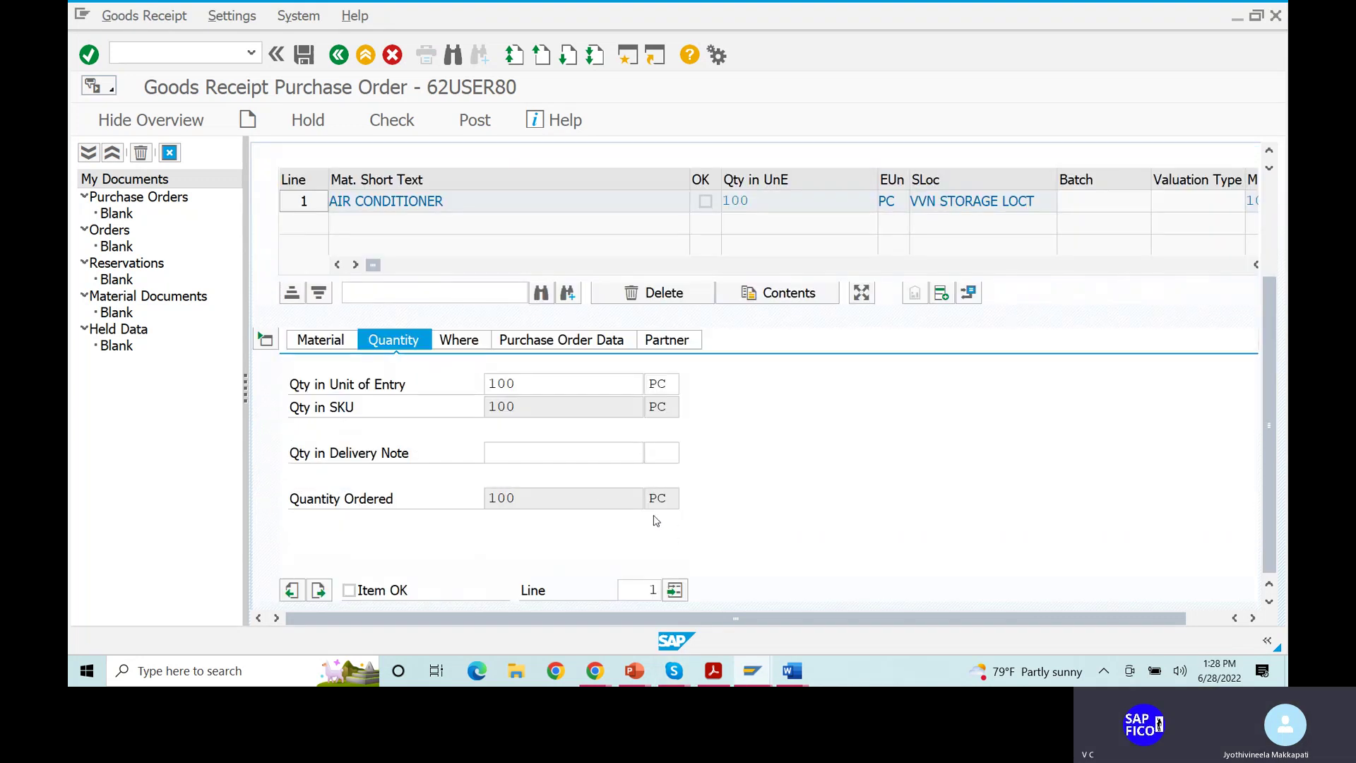
click(535, 453)
text(100)
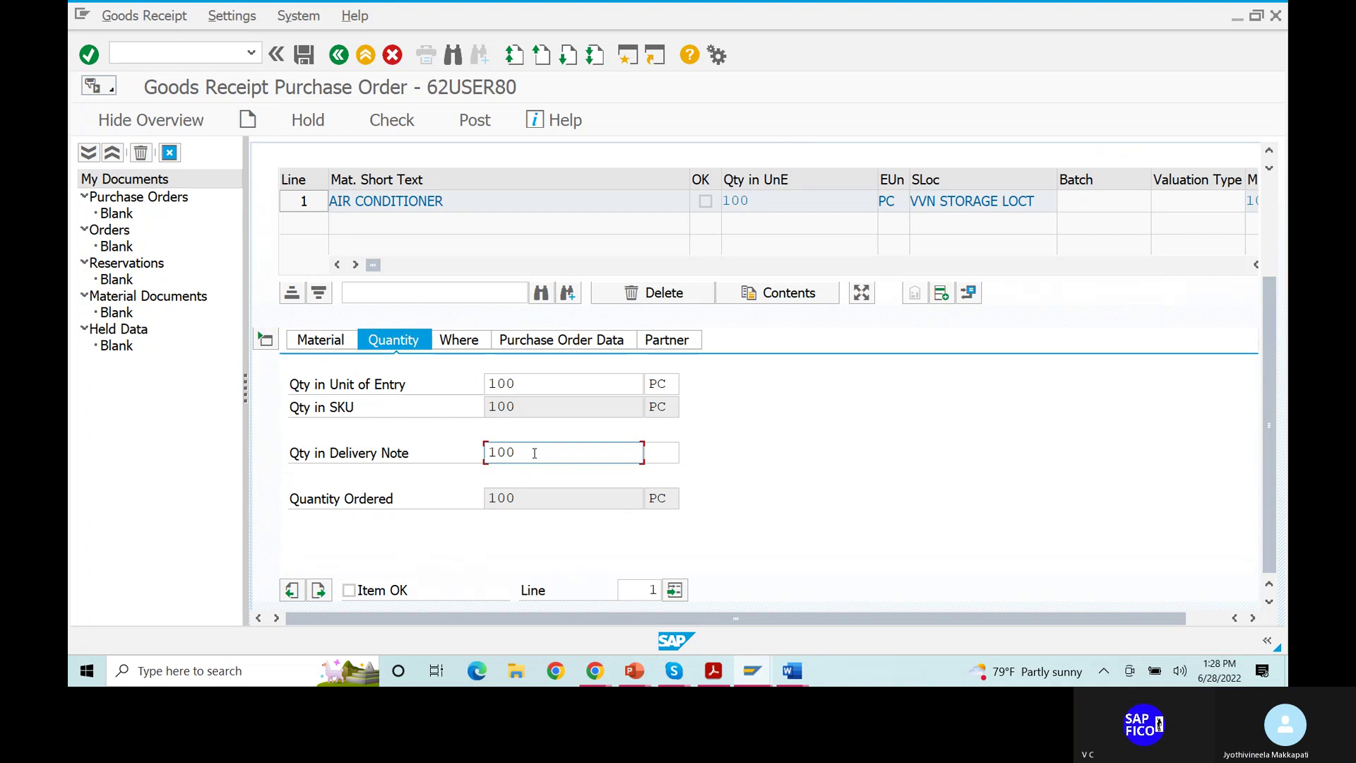
key(Tab)
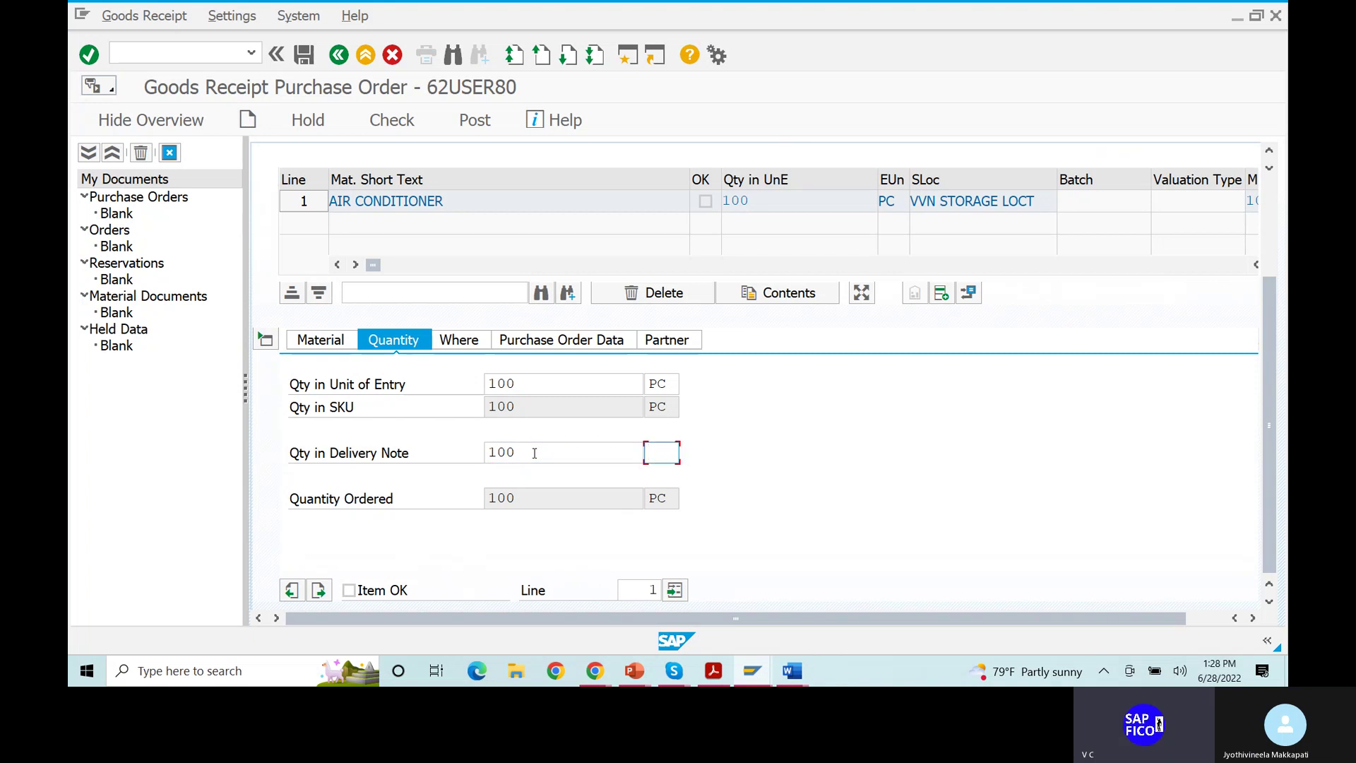
text(PC)
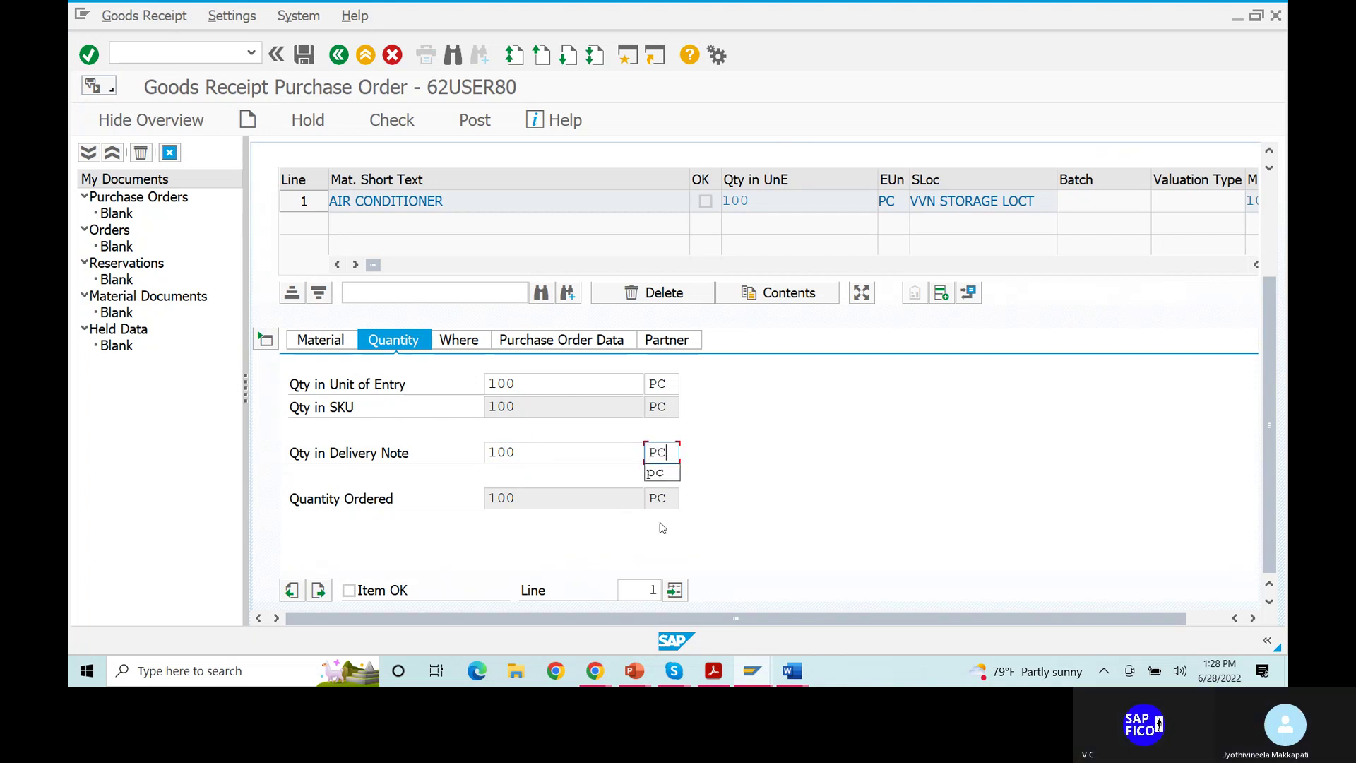
click(854, 497)
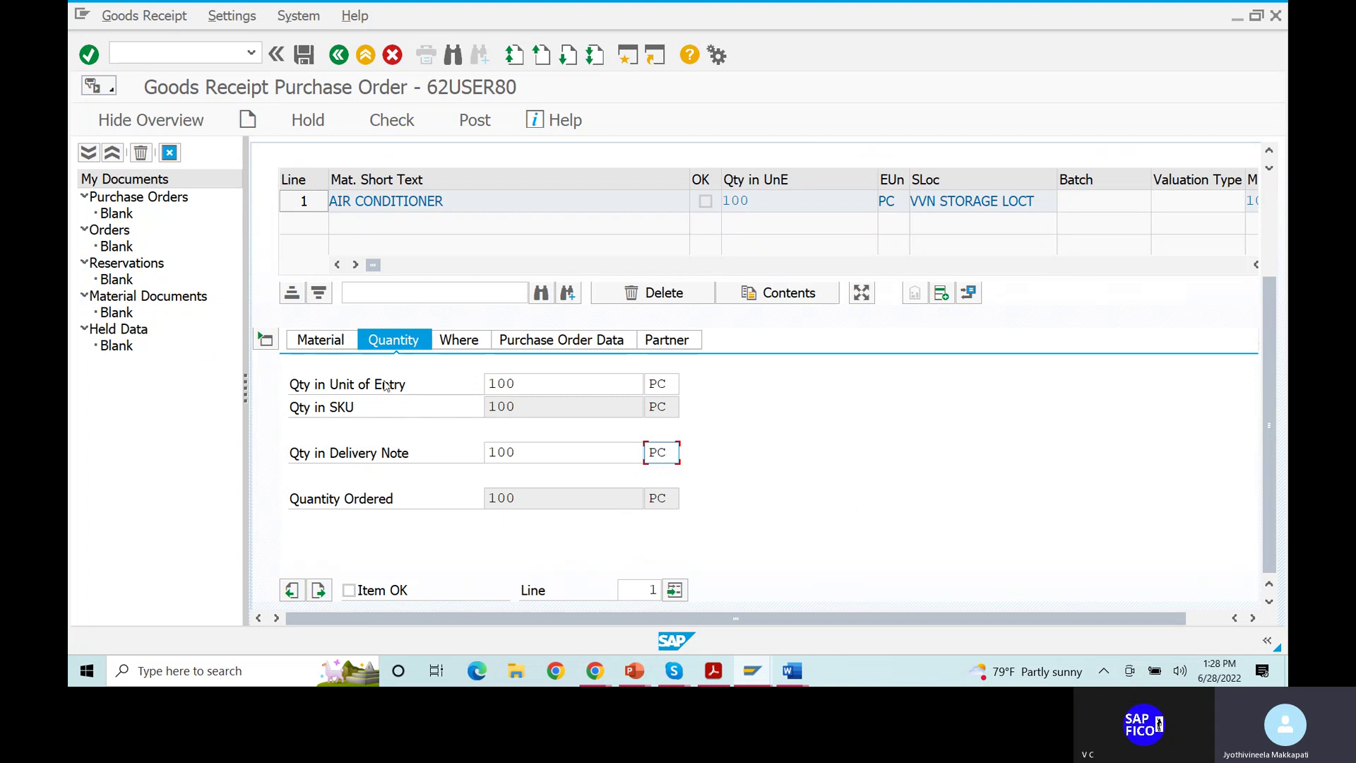
click(349, 591)
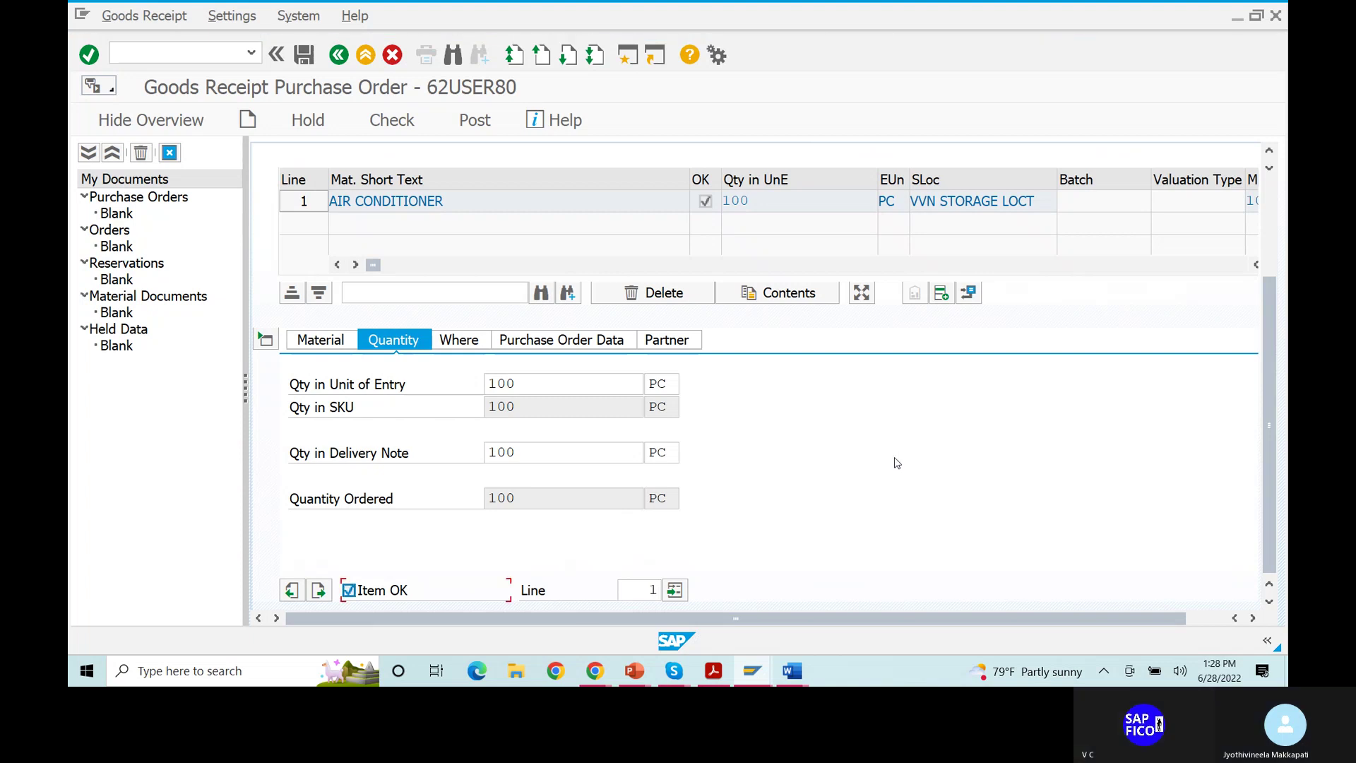
- Check the goods receipt document, try to post it, and close the message log
click(417, 120)
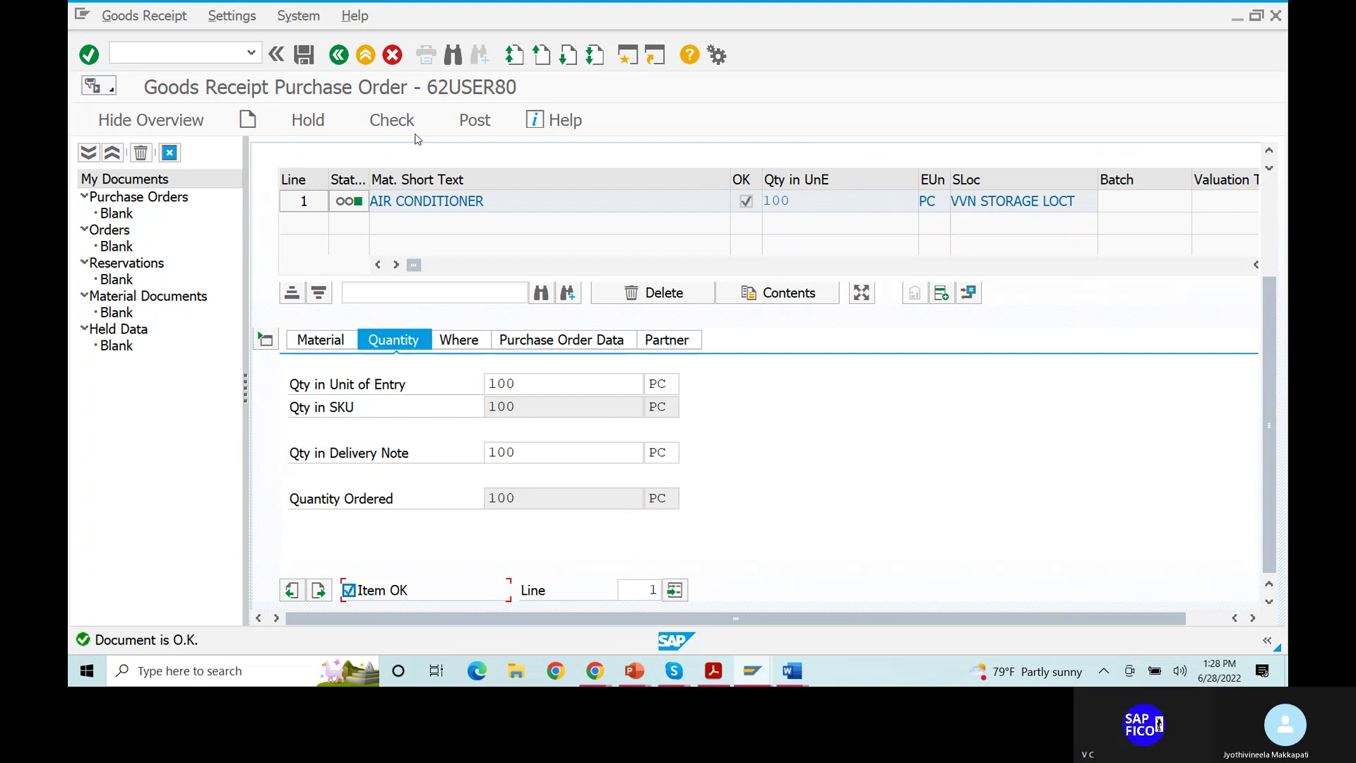
click(413, 122)
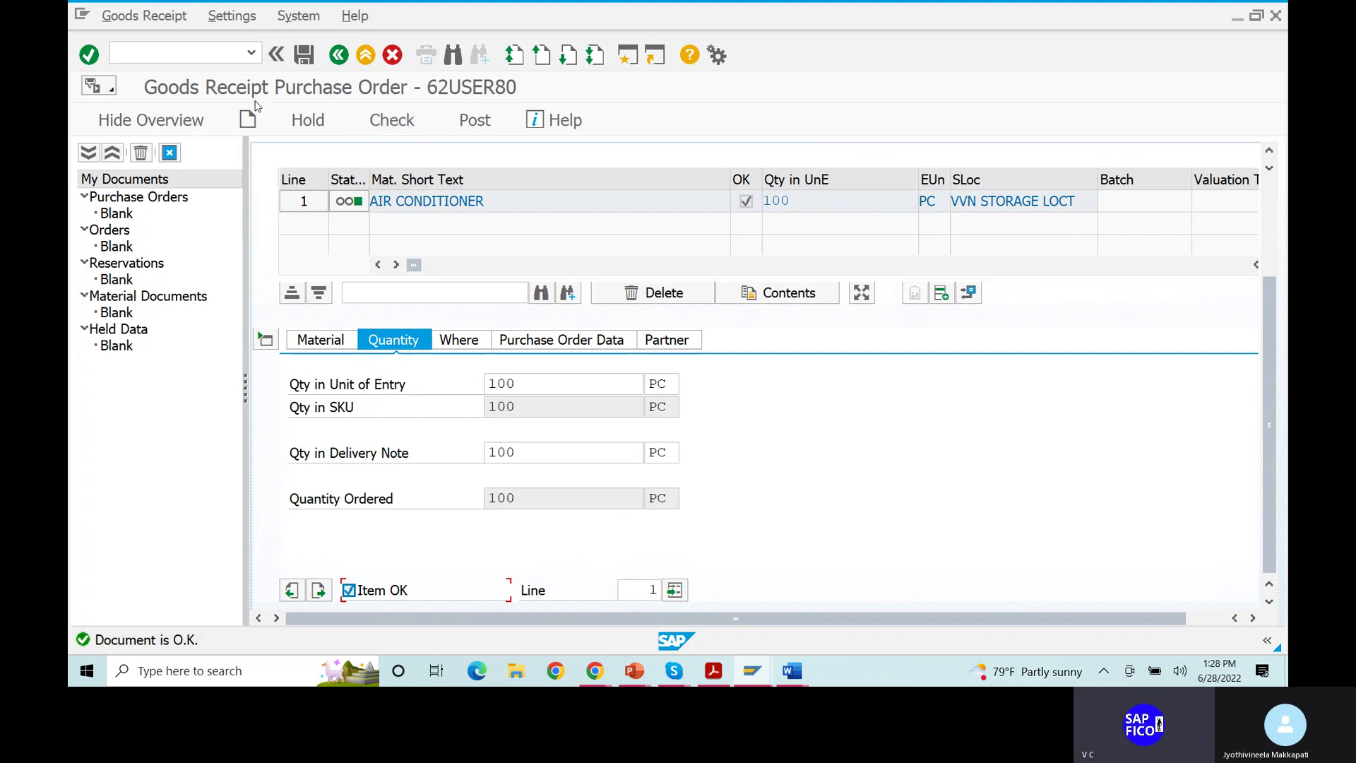
click(486, 121)
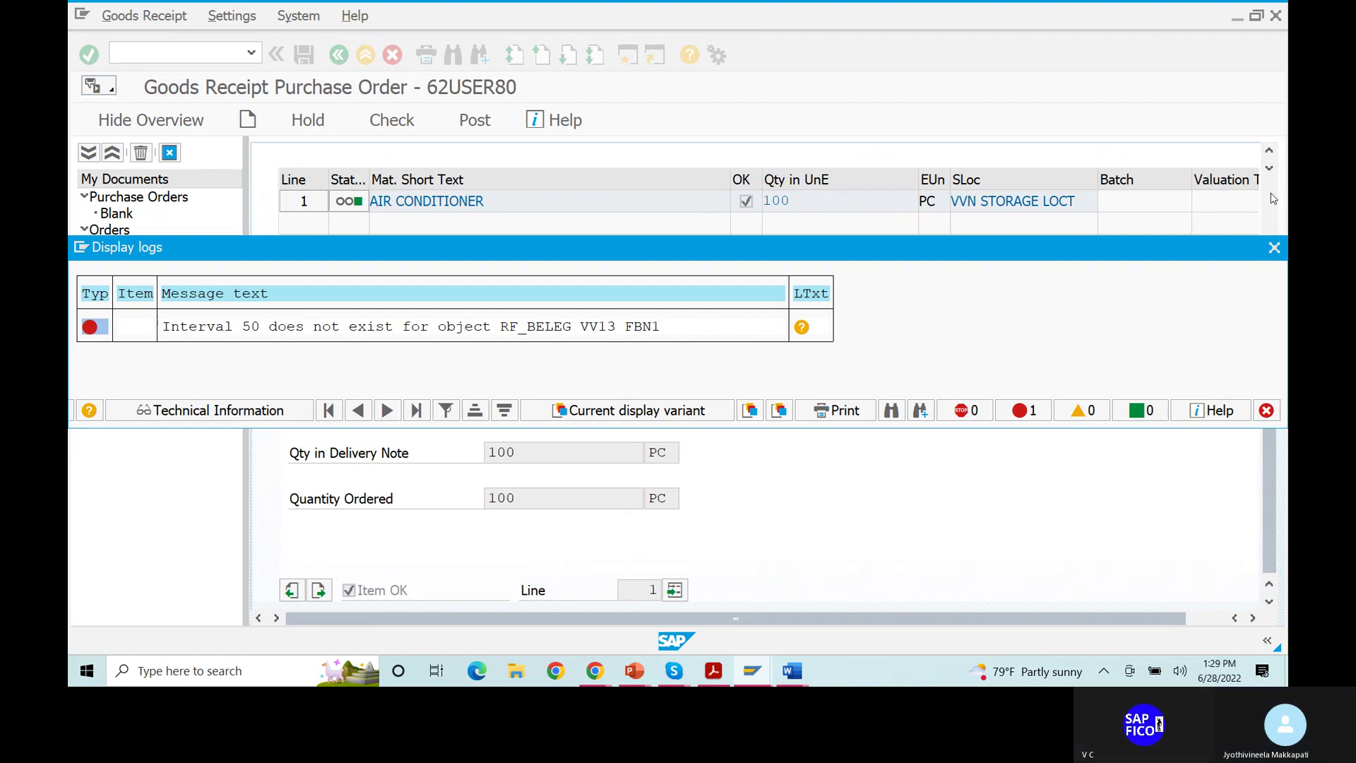
click(1273, 247)
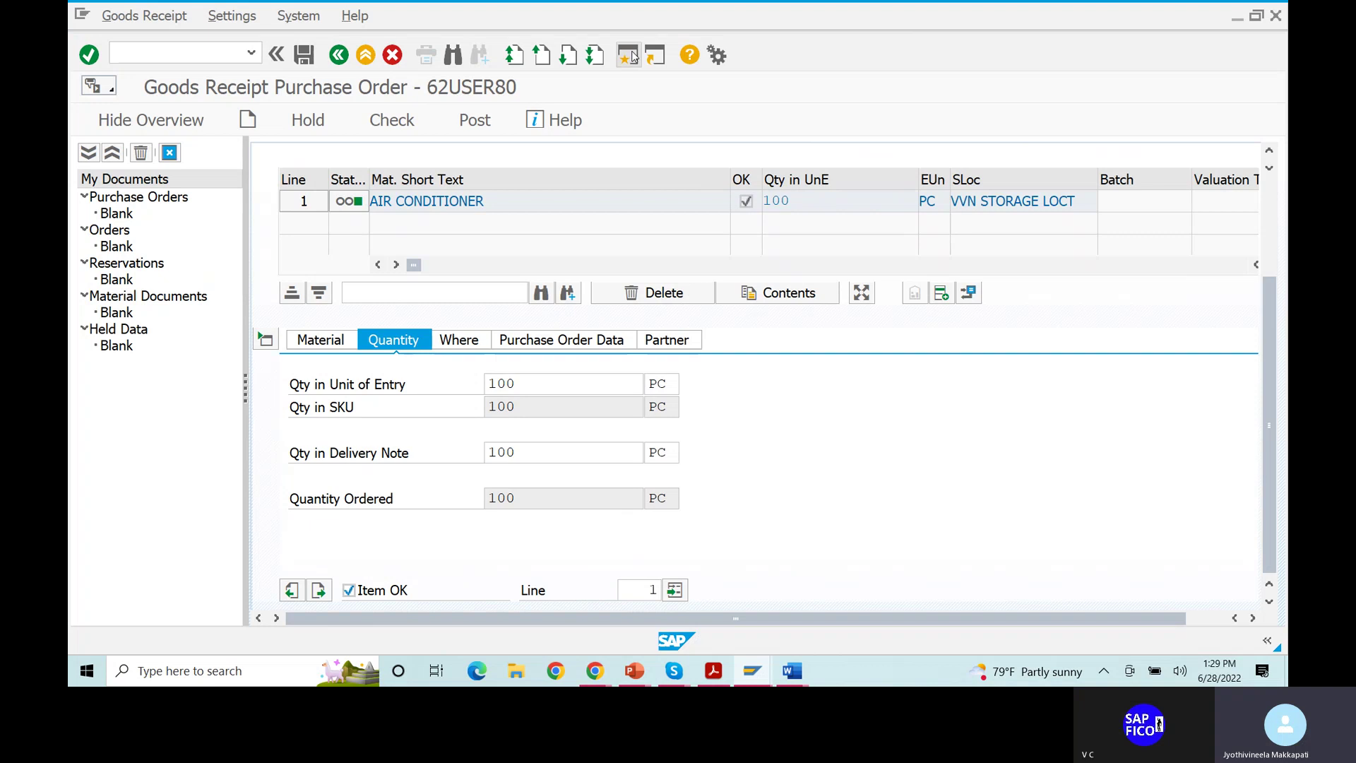
- Start transaction FBN1 in a new session and open the accounting document number intervals of company code VV13 for changing
click(628, 55)
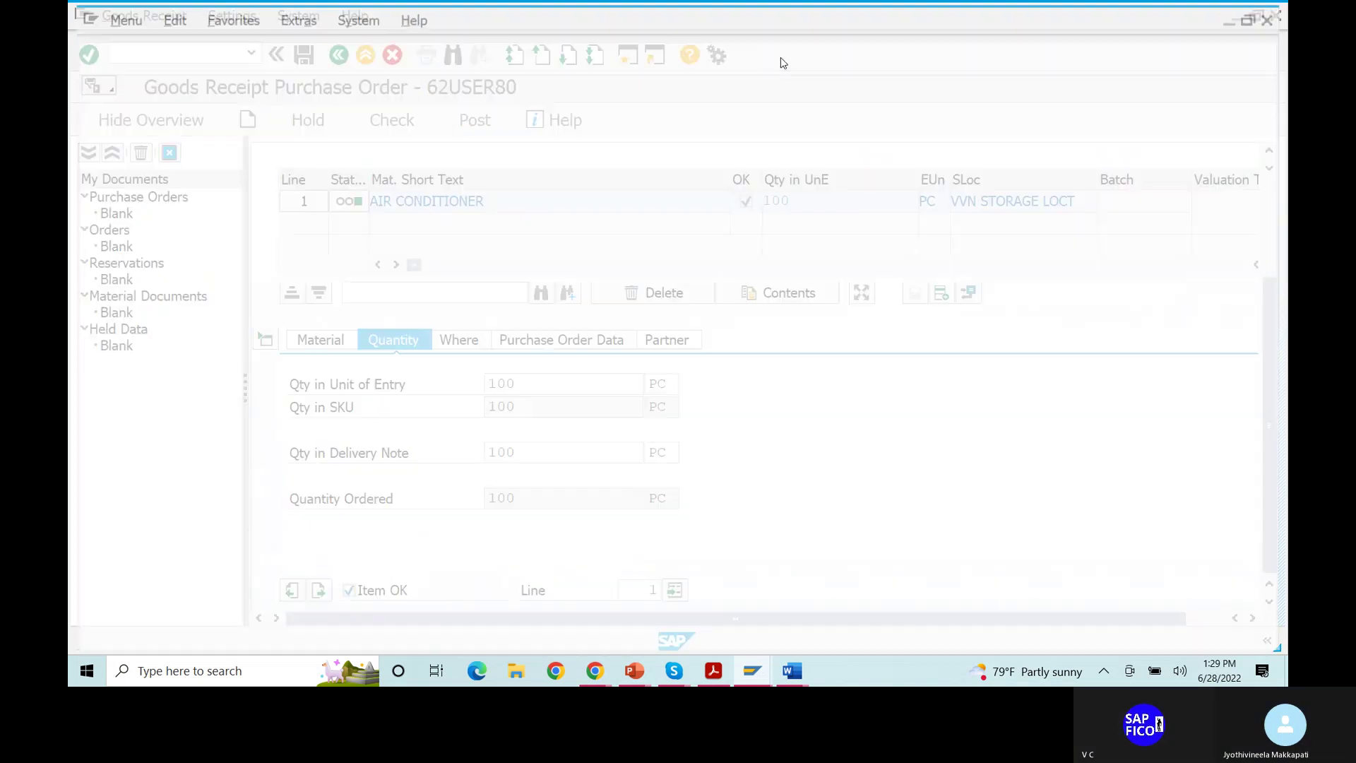
text(FBN1)
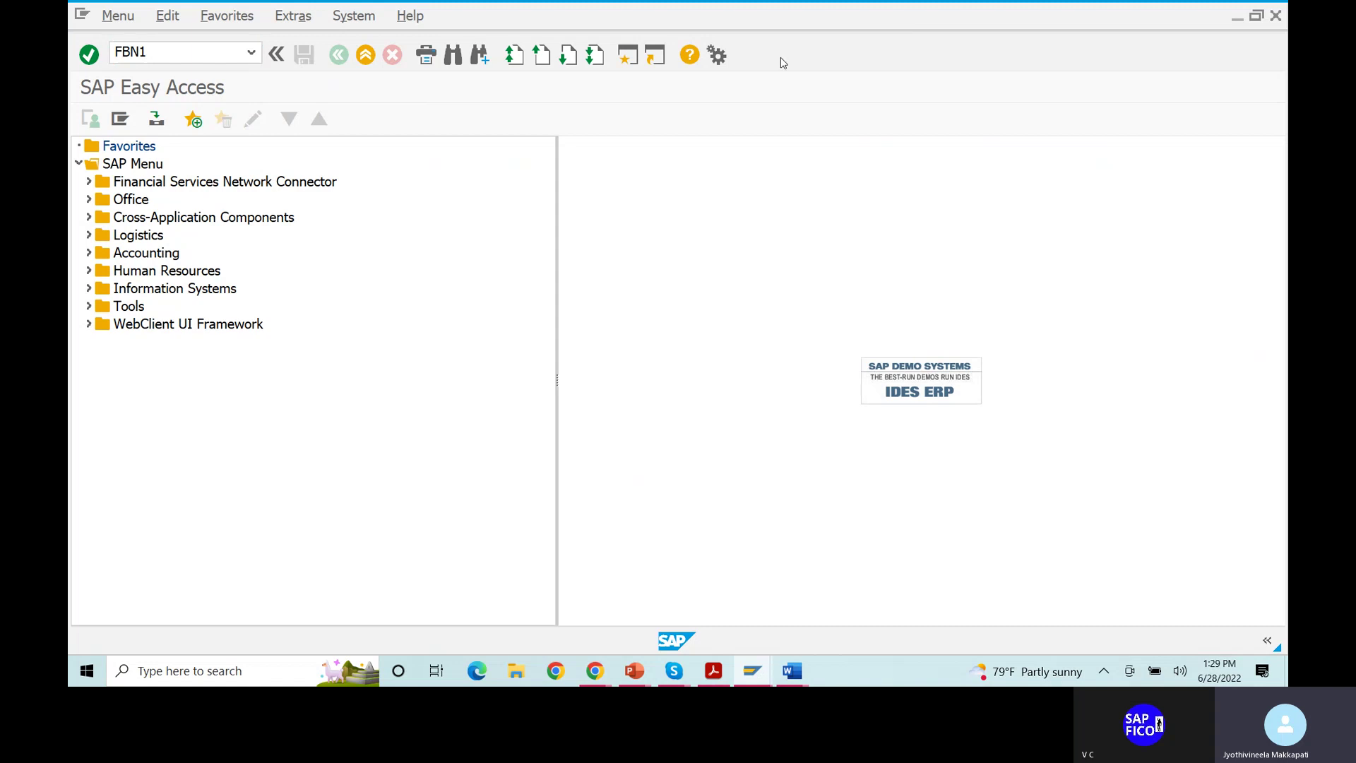
key(Return)
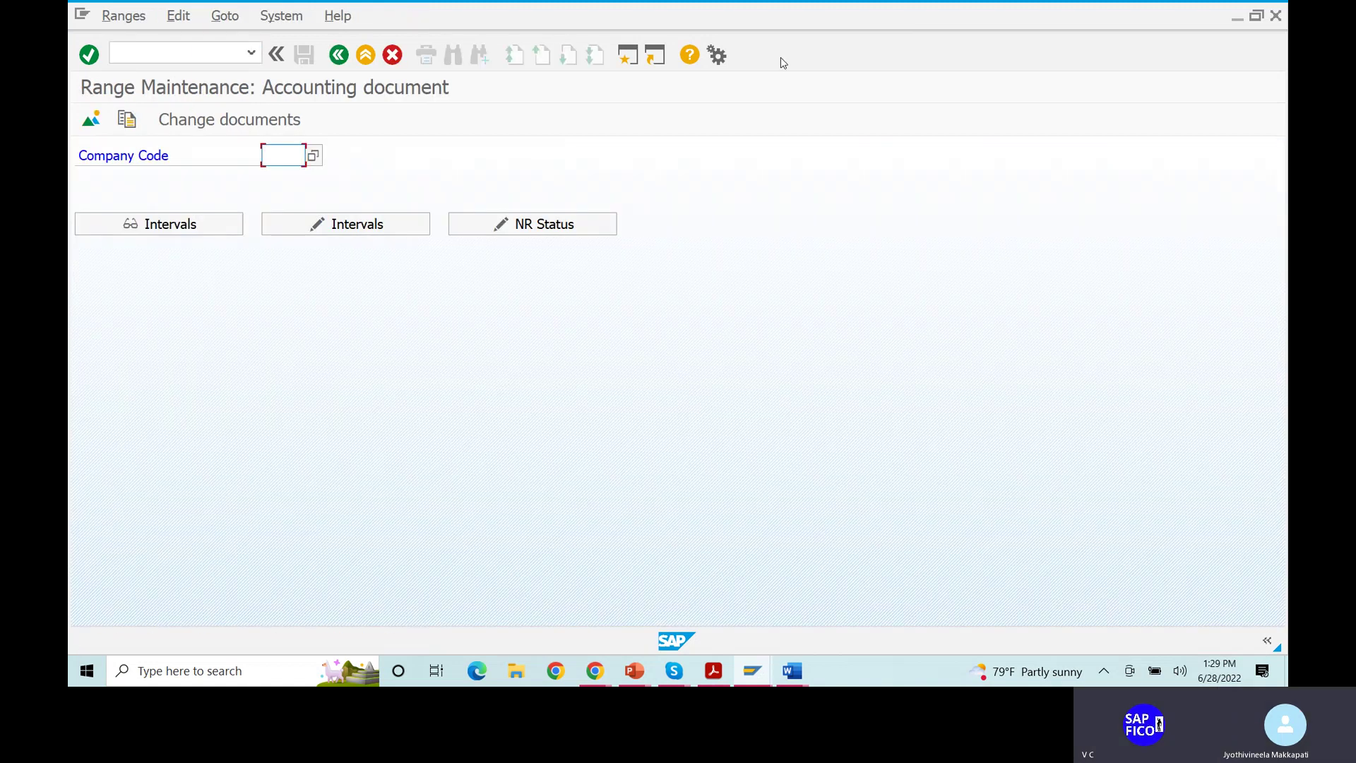
text(VV13)
click(376, 225)
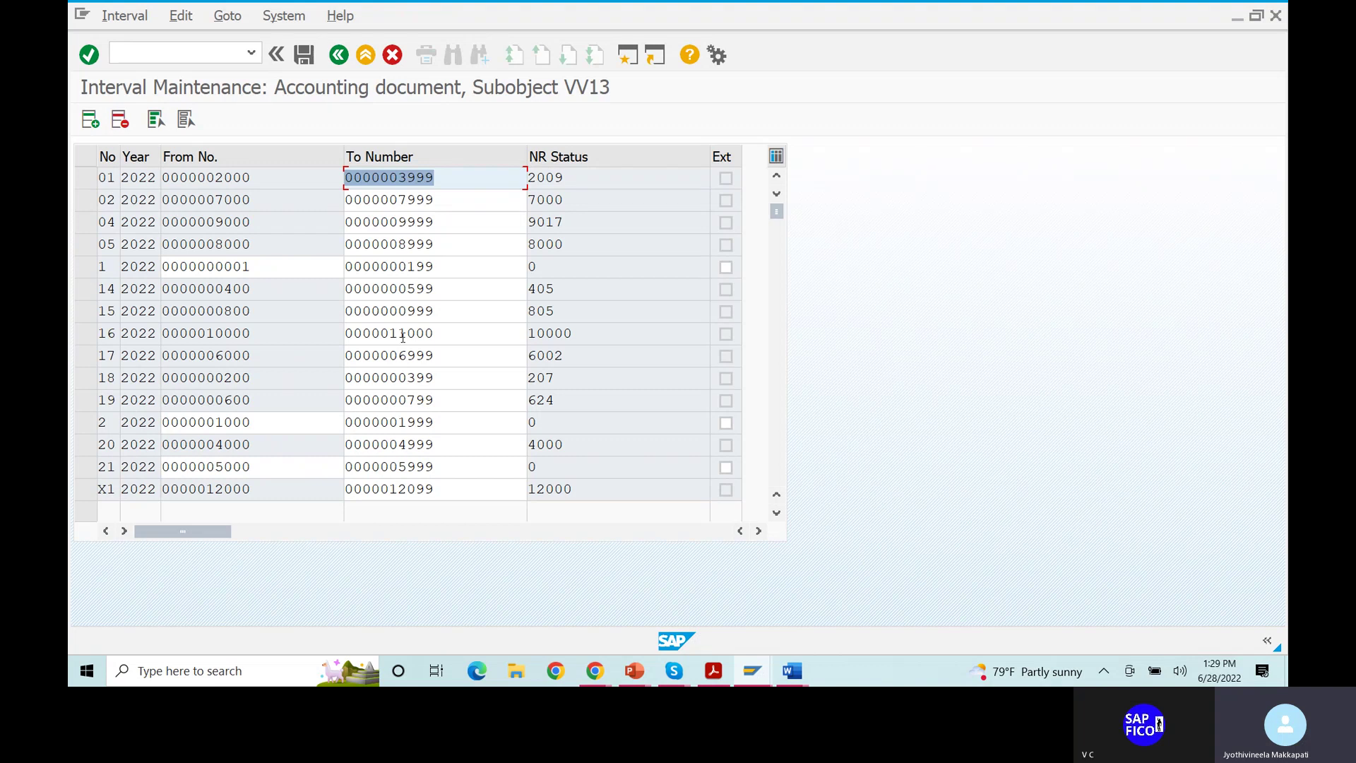
- Insert a new accounting document interval with number 50, year 2022, from number 13000 to number 14000
scroll(403, 337, down, 3)
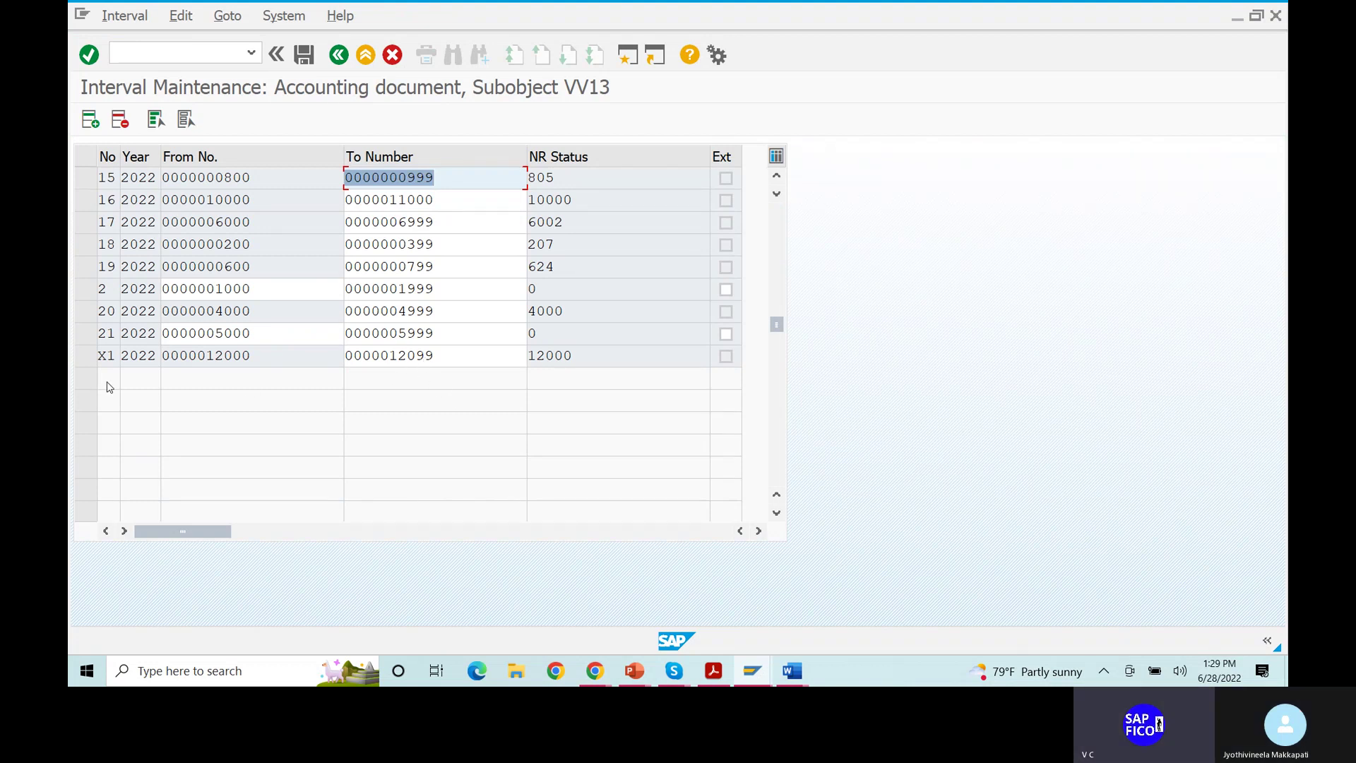
click(89, 119)
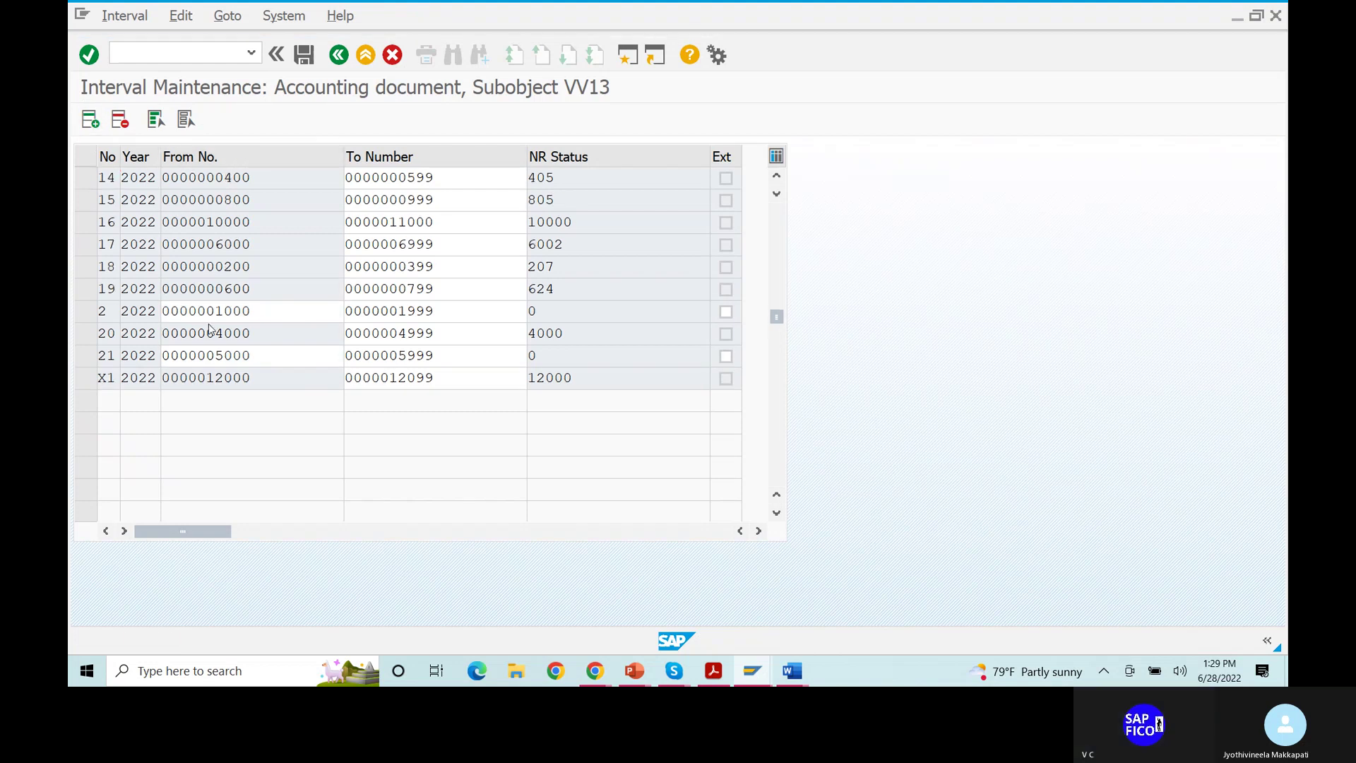
scroll(205, 321, up, 1)
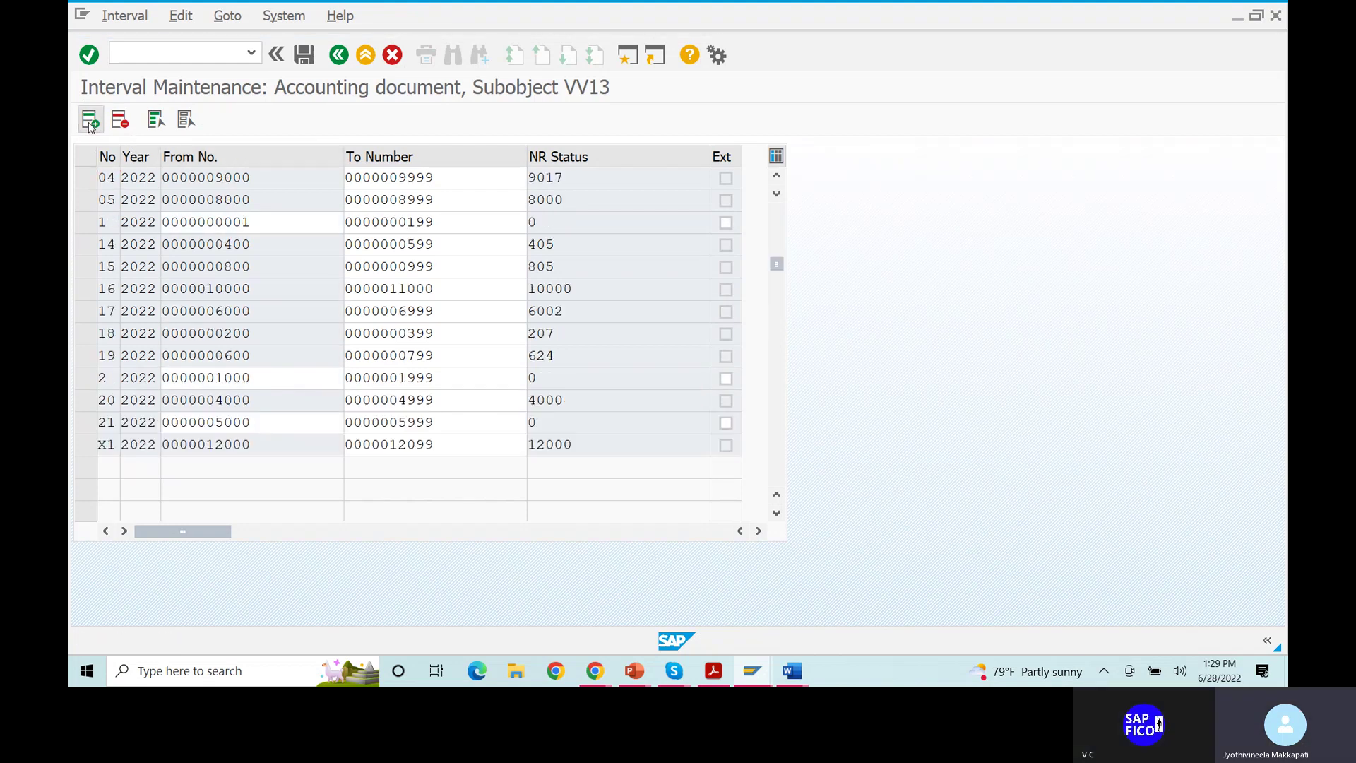
click(91, 120)
click(91, 120)
click(92, 120)
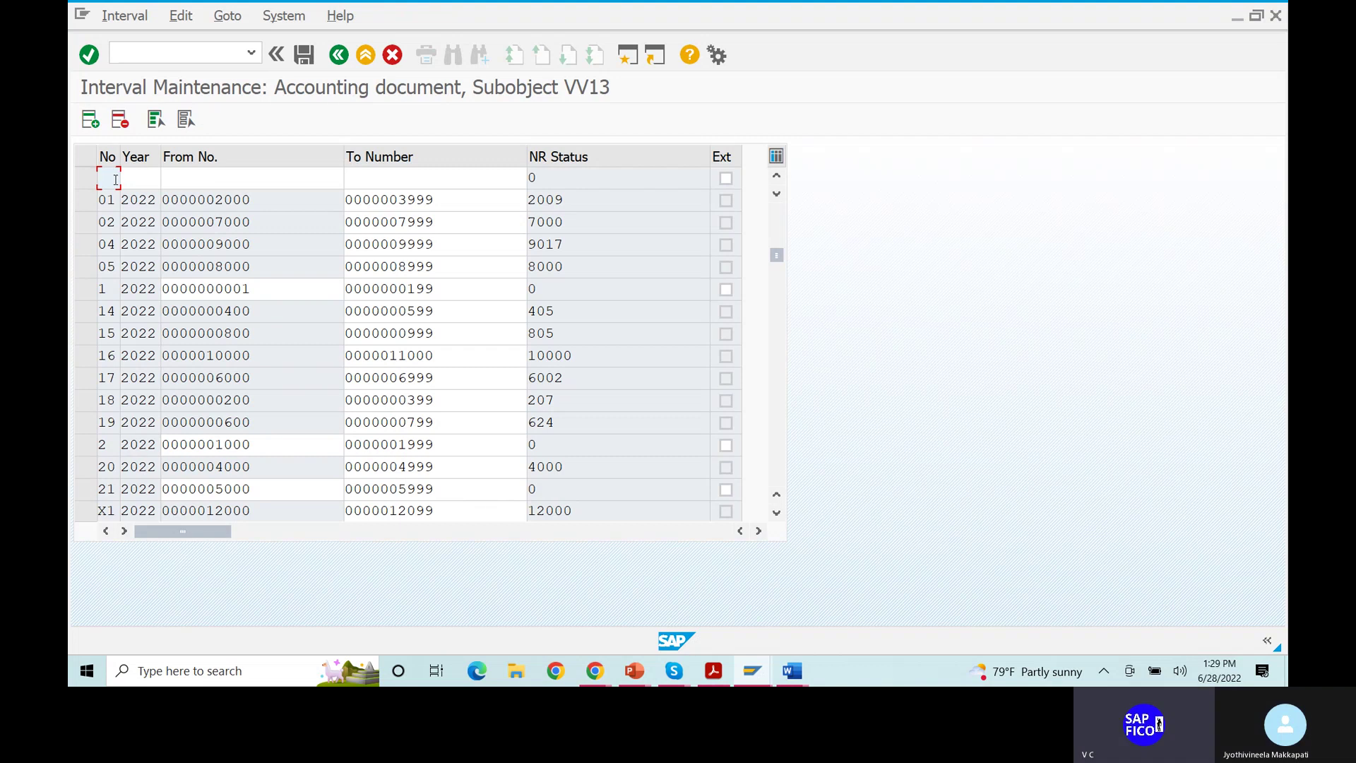
key(Tab)
text(2022)
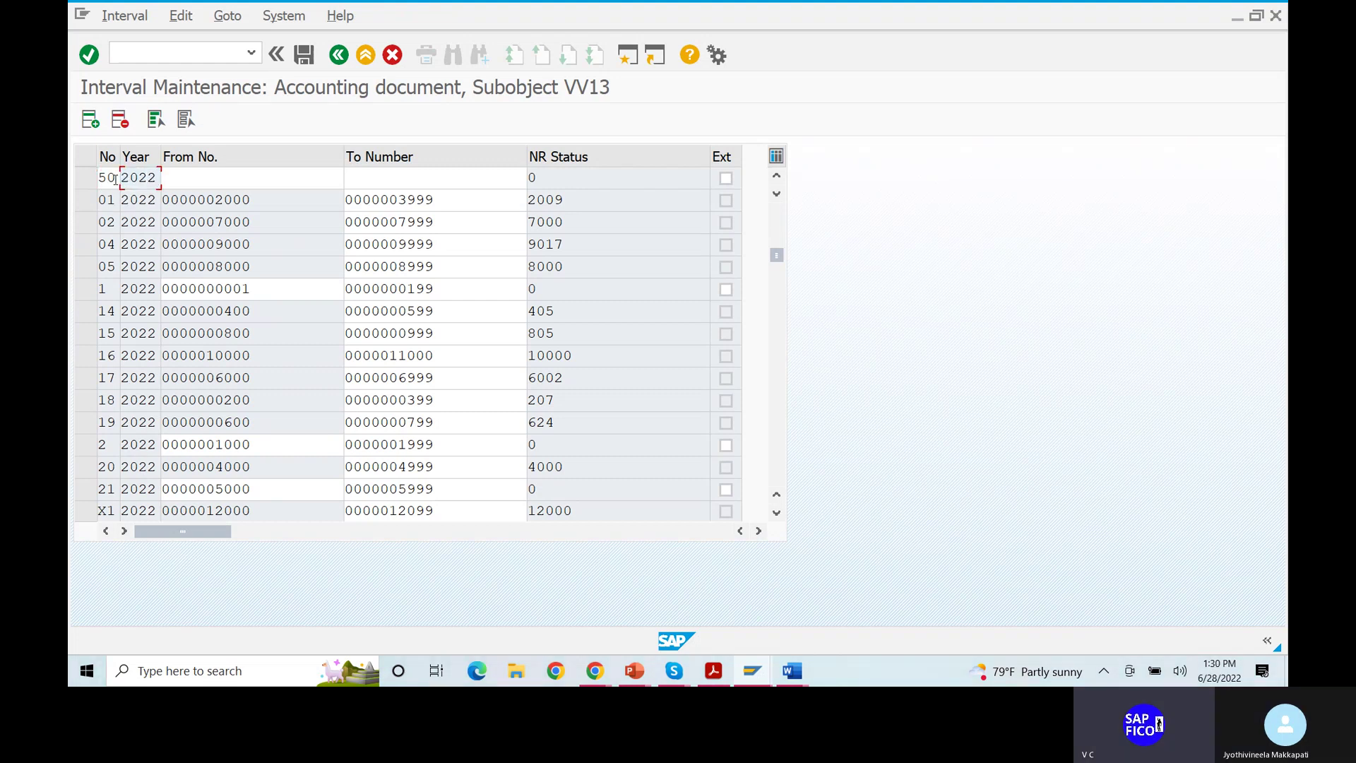
key(Tab)
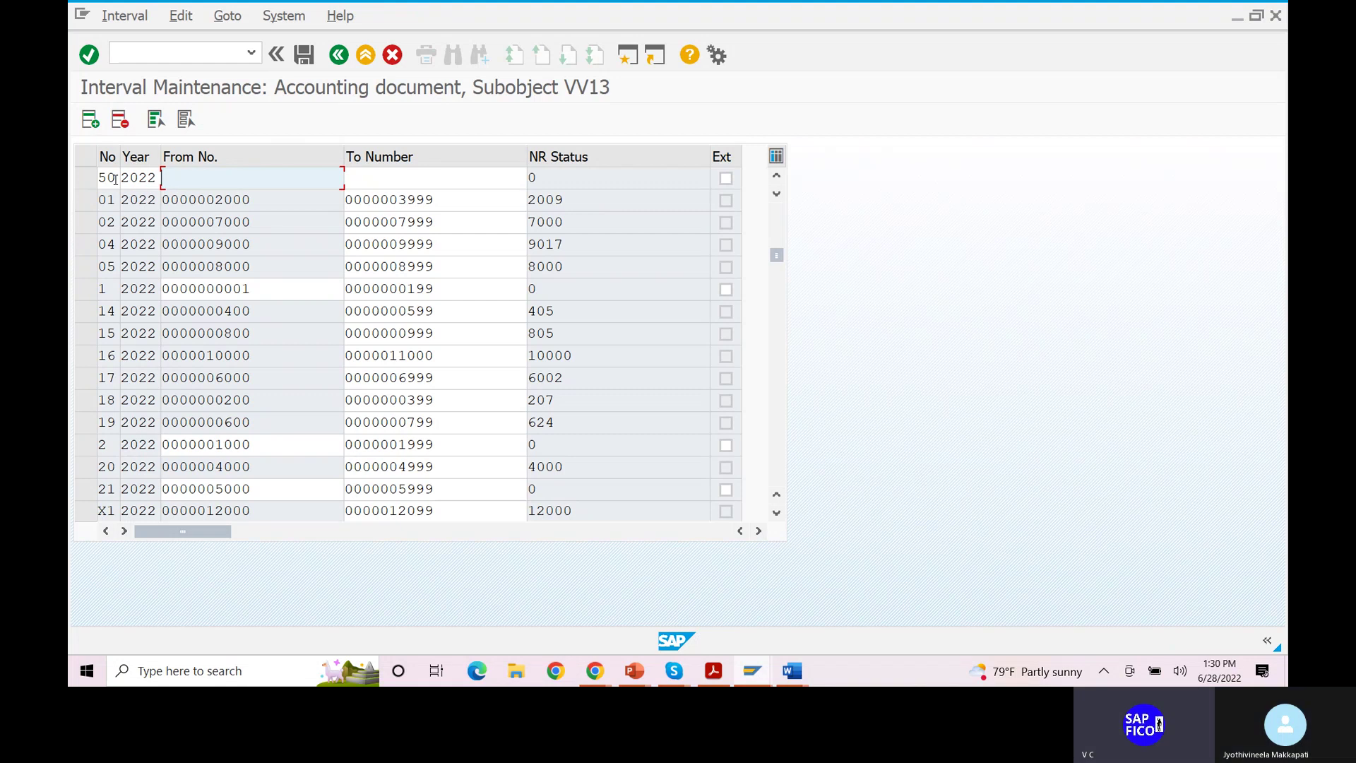
text(13000)
key(Tab)
text(14000)
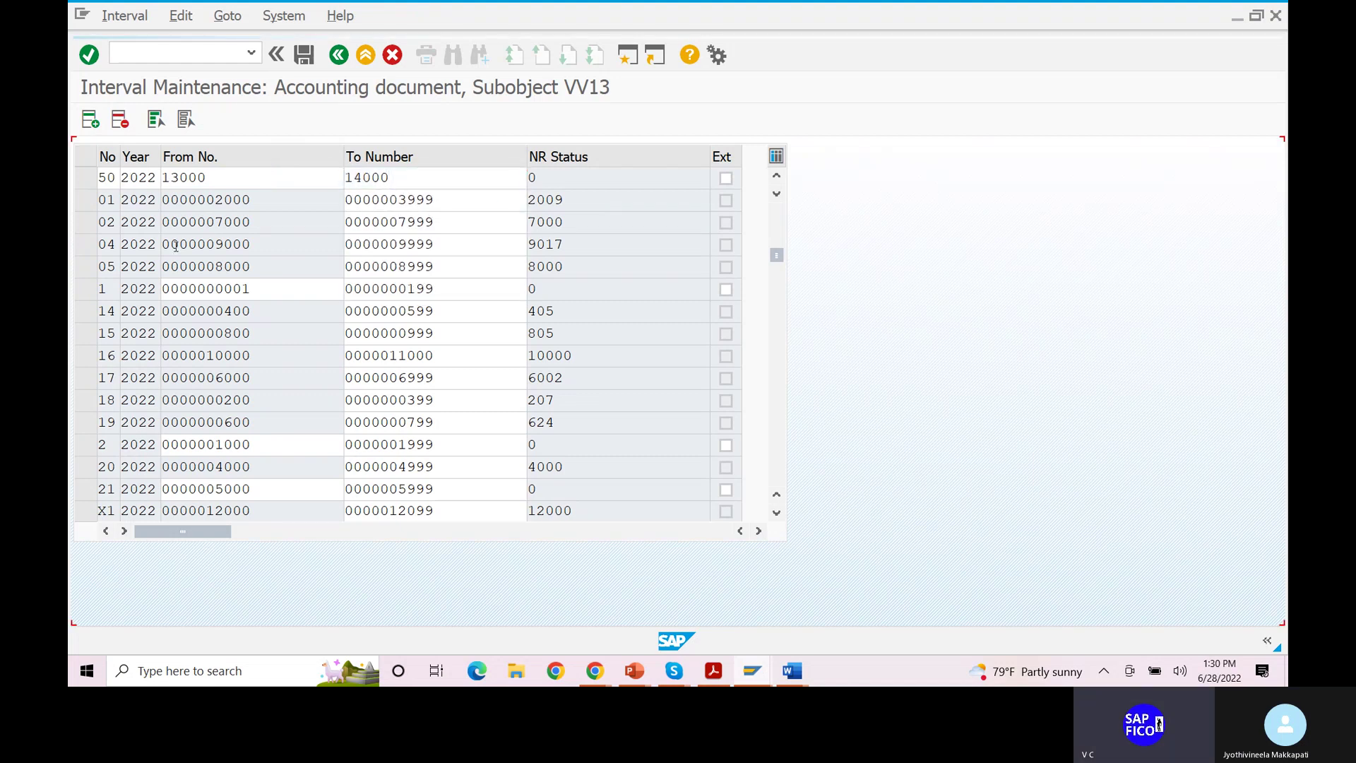
- Save the new number range interval and accept the number range transport notice
key(Return)
click(308, 55)
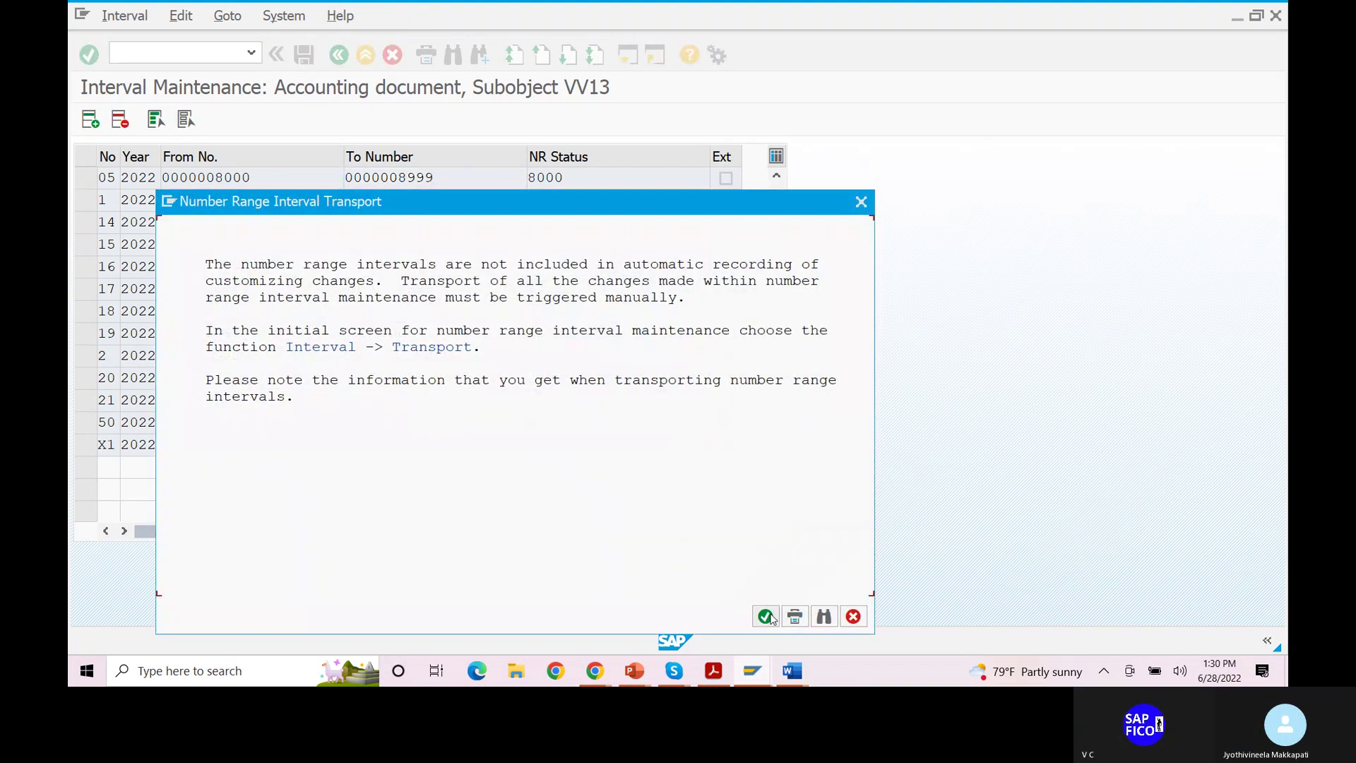
click(770, 618)
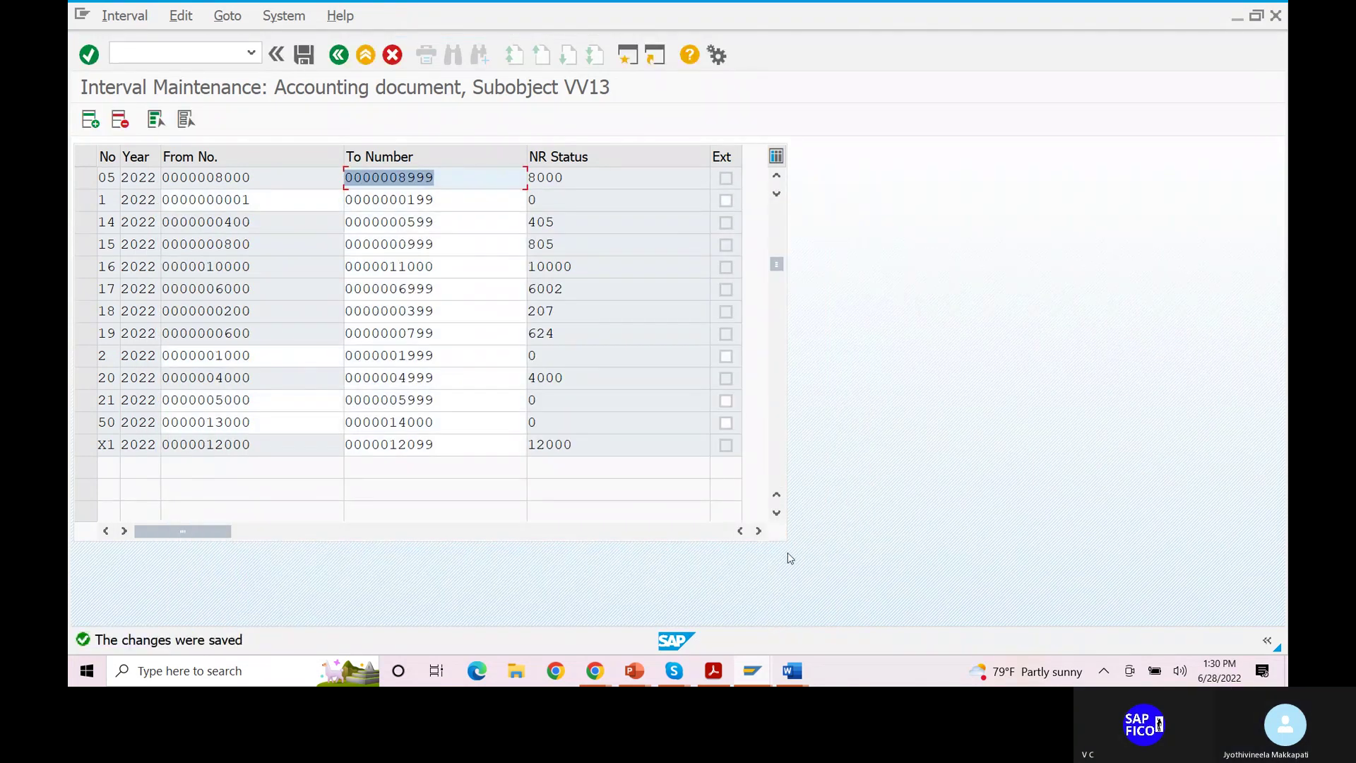
- Return to the goods receipt for the AIR CONDITIONER item, check the document and post it
click(1237, 16)
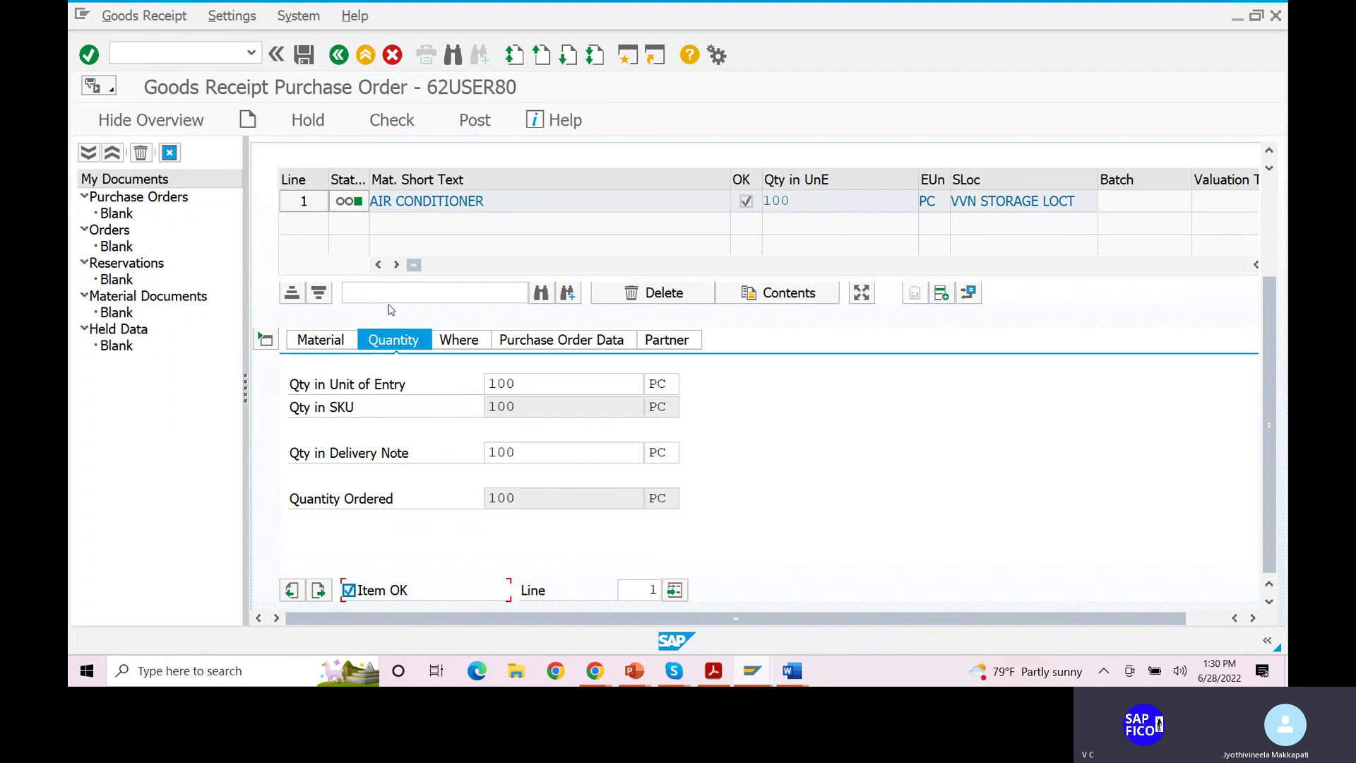
click(425, 124)
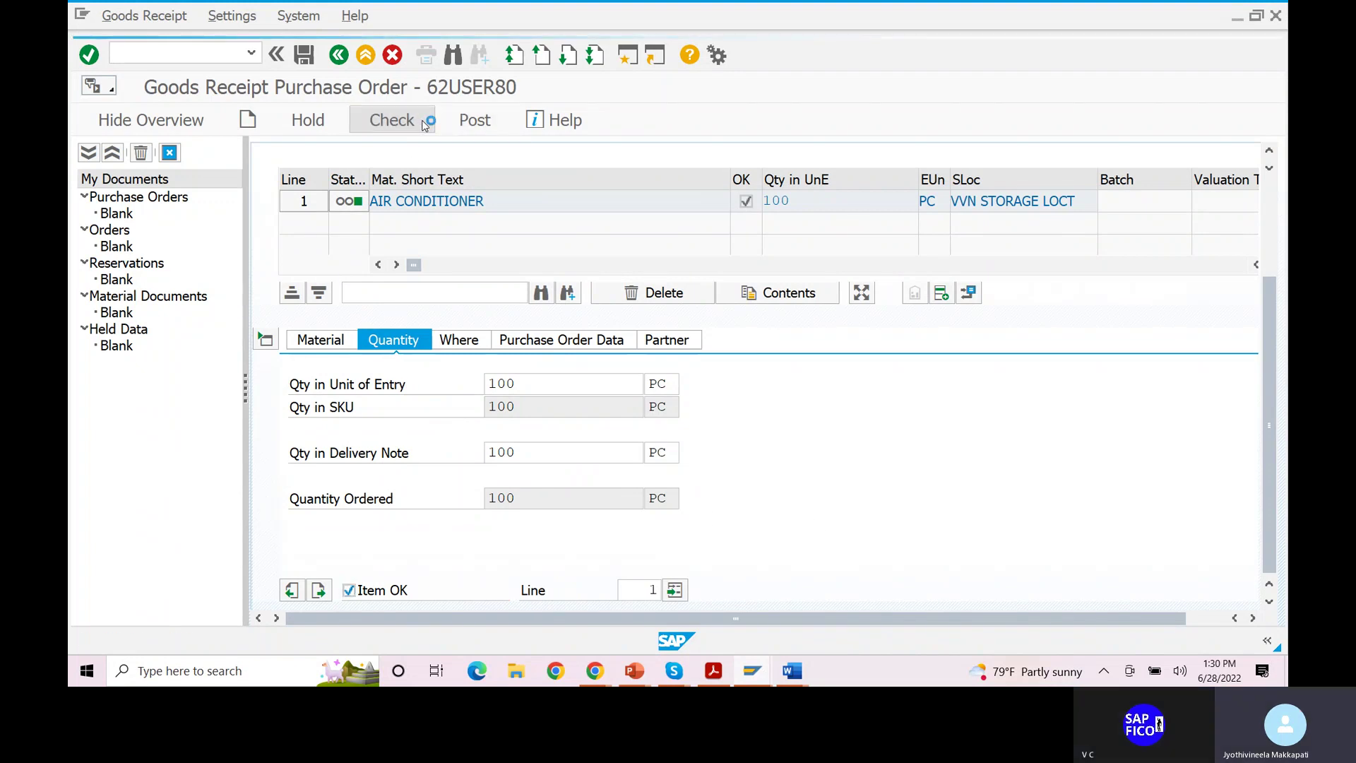
click(482, 125)
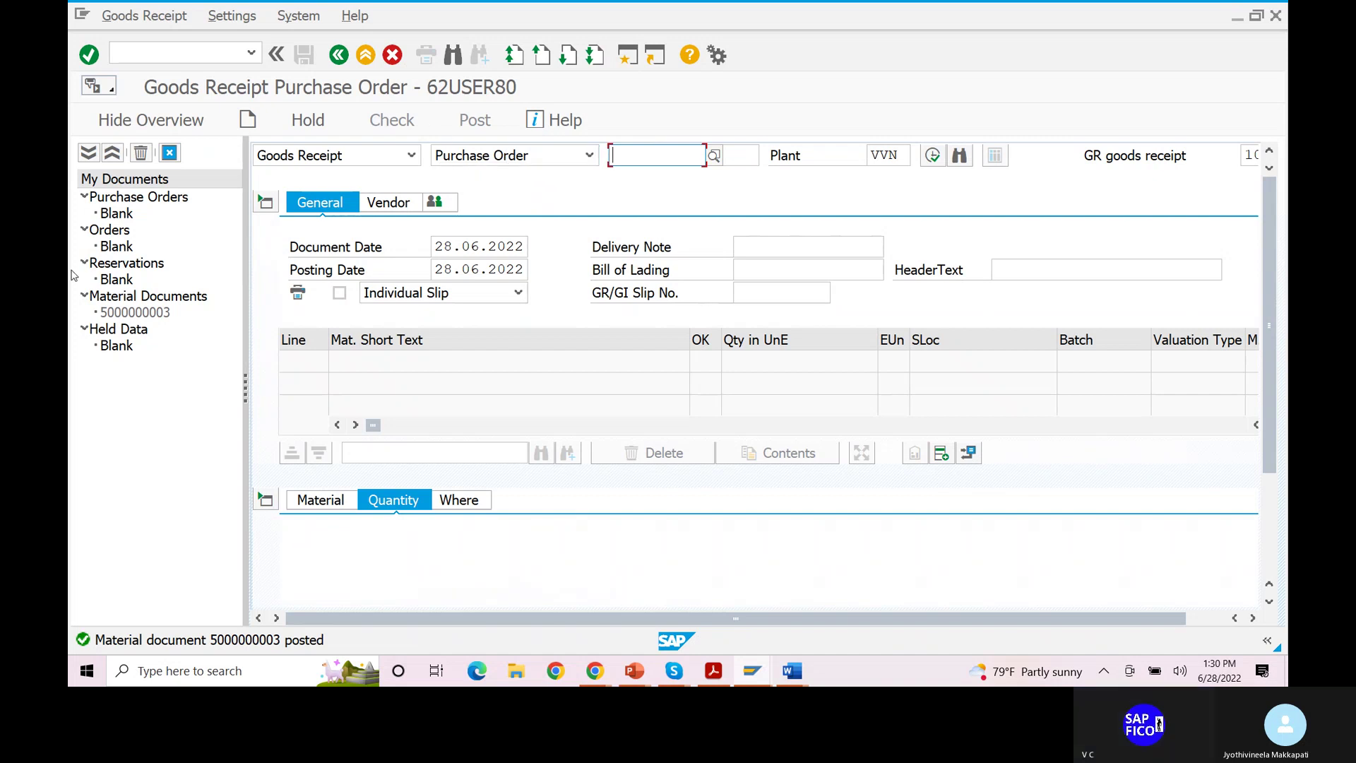
- Capture a screenshot of the posted goods receipt screen and switch to the FI-MM INTEGATION document in Word
key(super+shift+s)
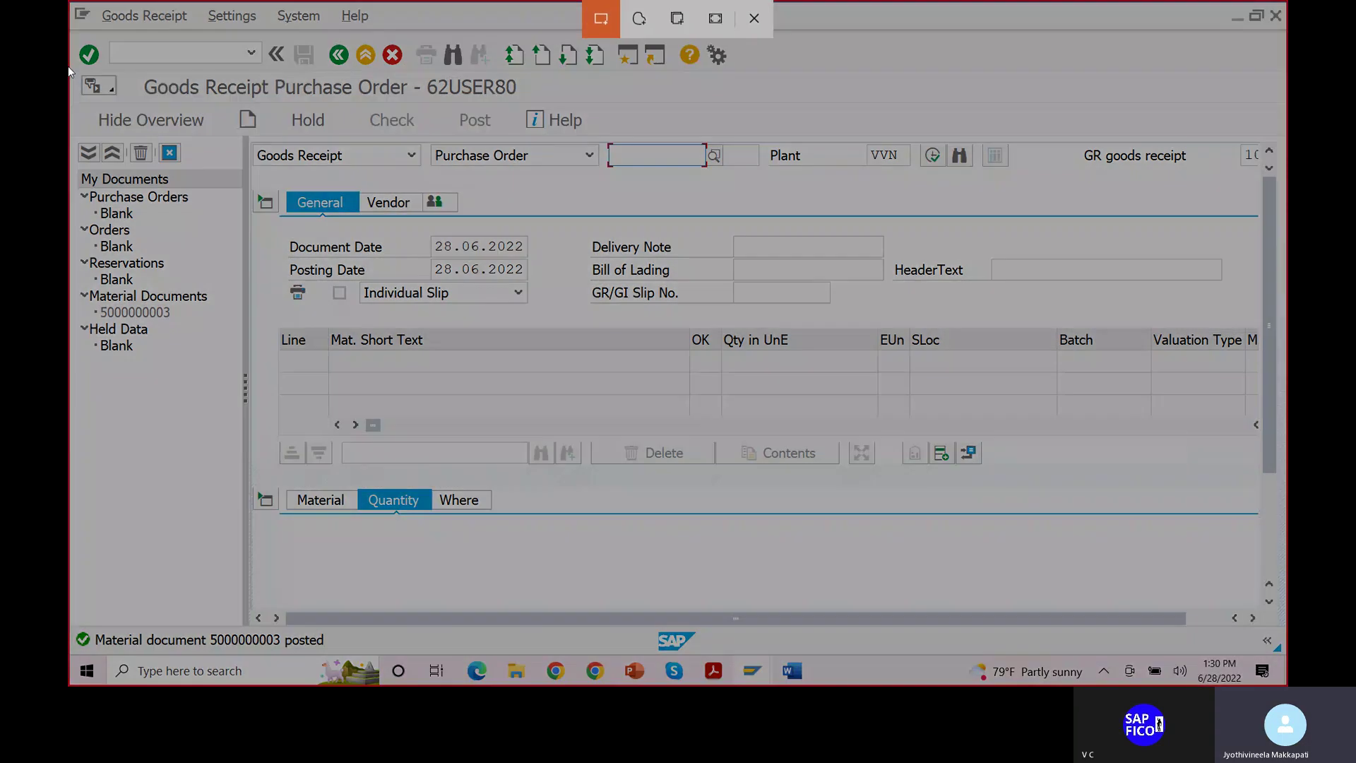
drag(77, 10, 509, 299)
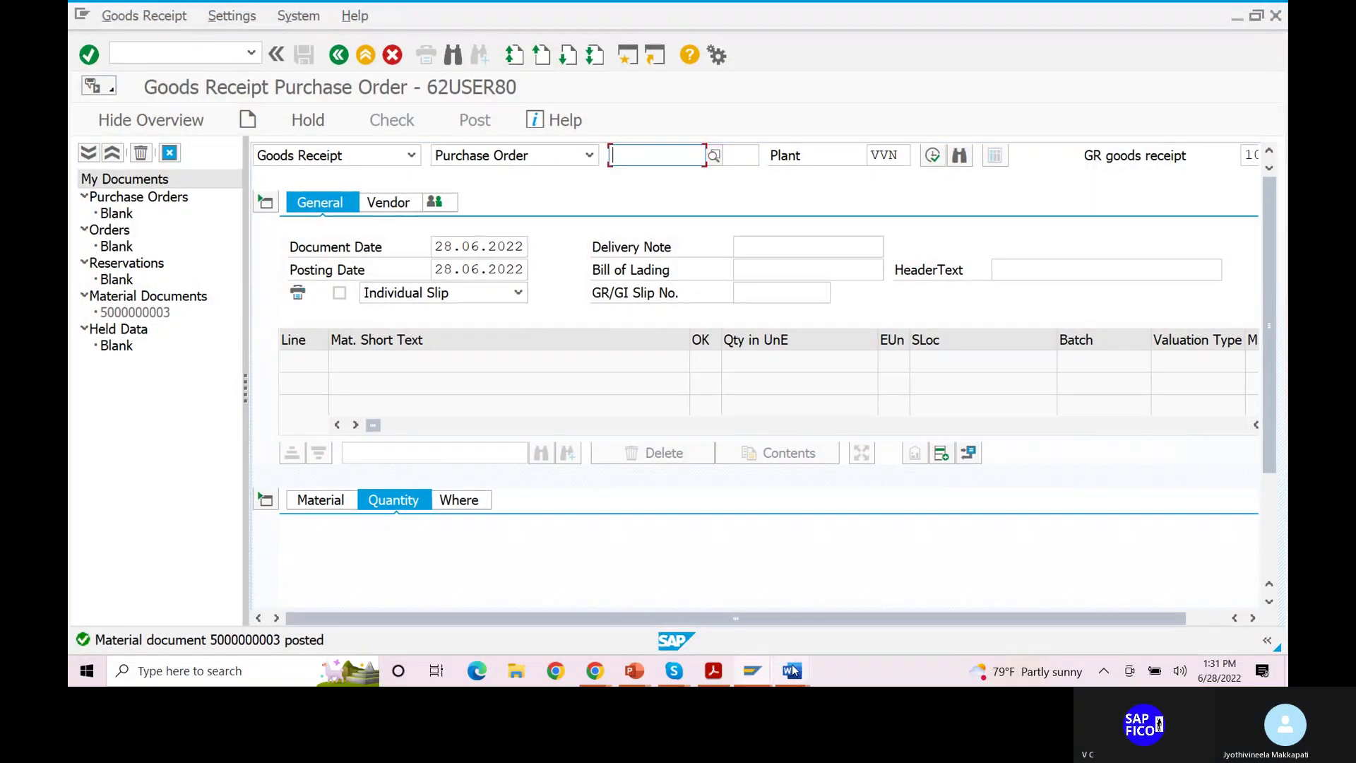
click(793, 668)
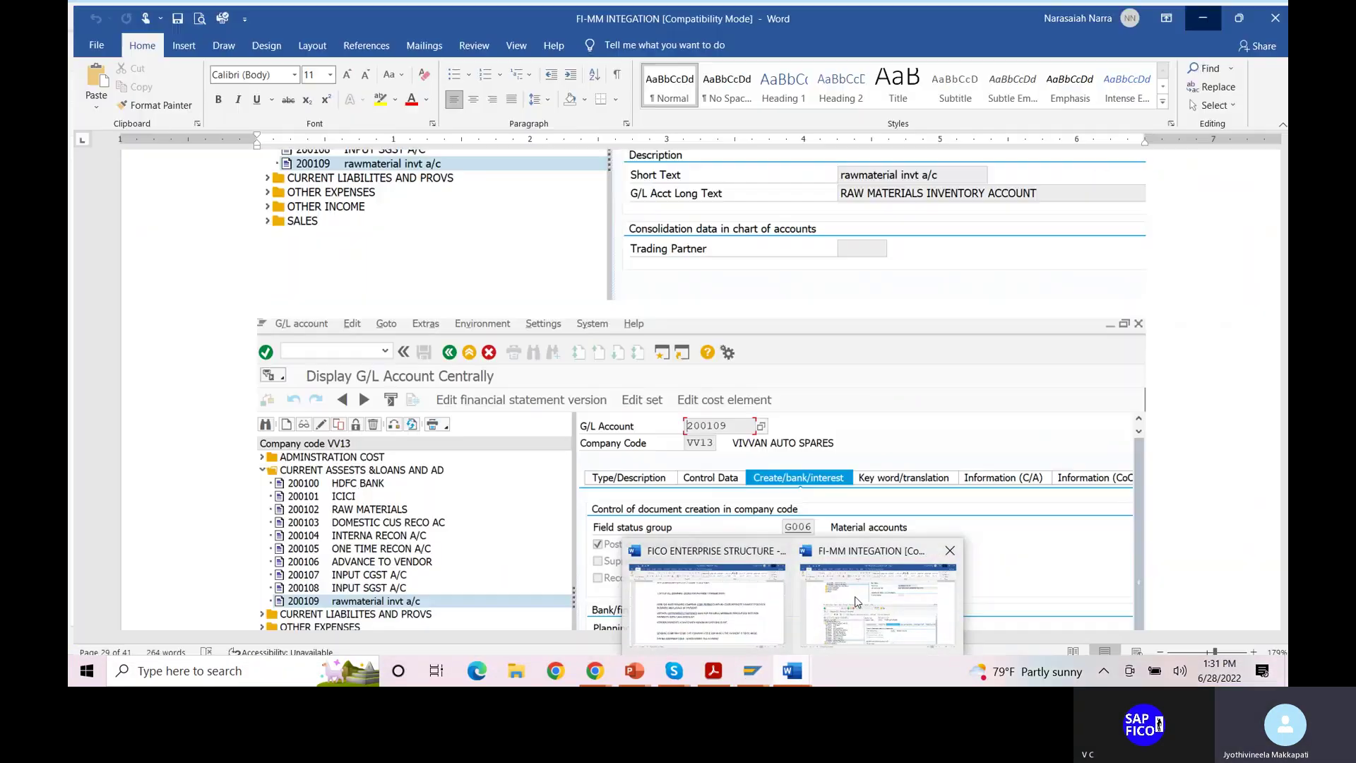
click(856, 601)
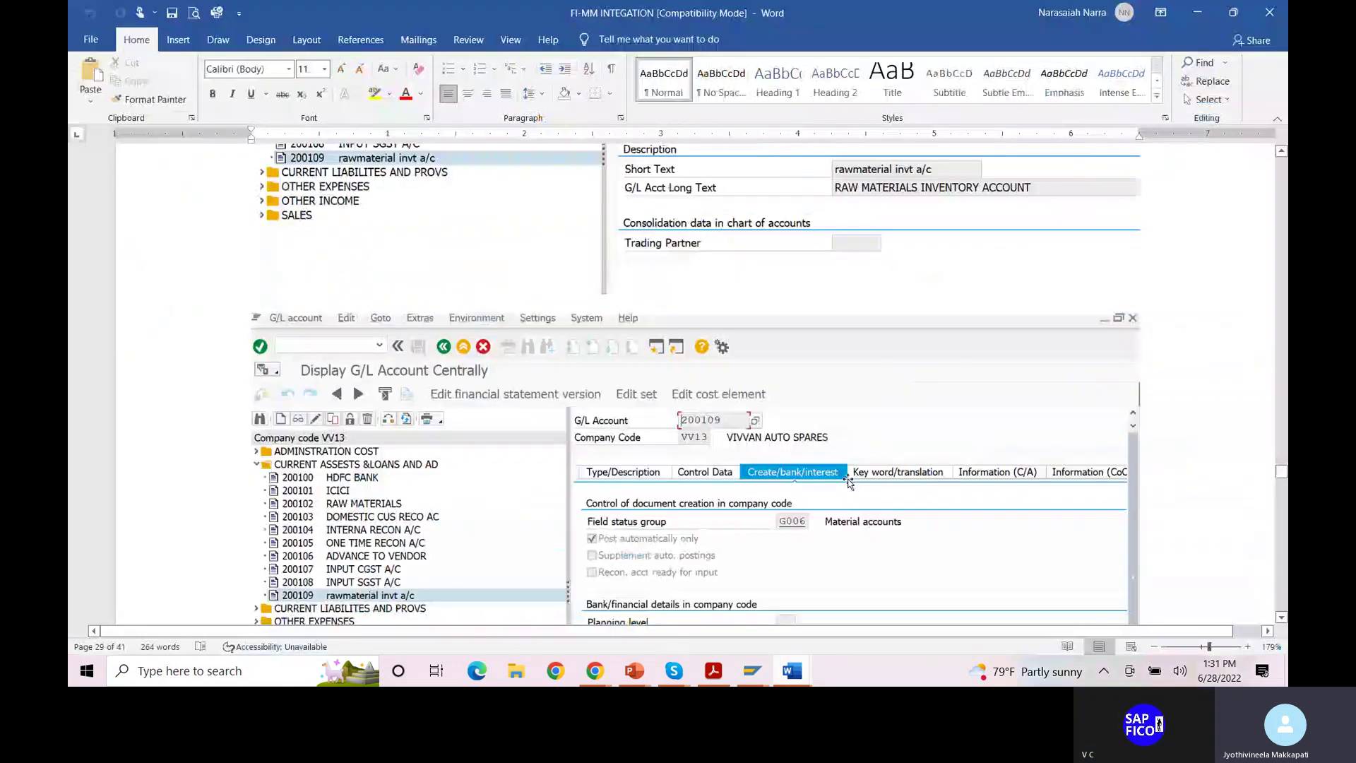
- Paste the goods receipt screenshot on a new line above the INVOICE RECEIPT heading near the document's end
scroll(849, 482, down, 10)
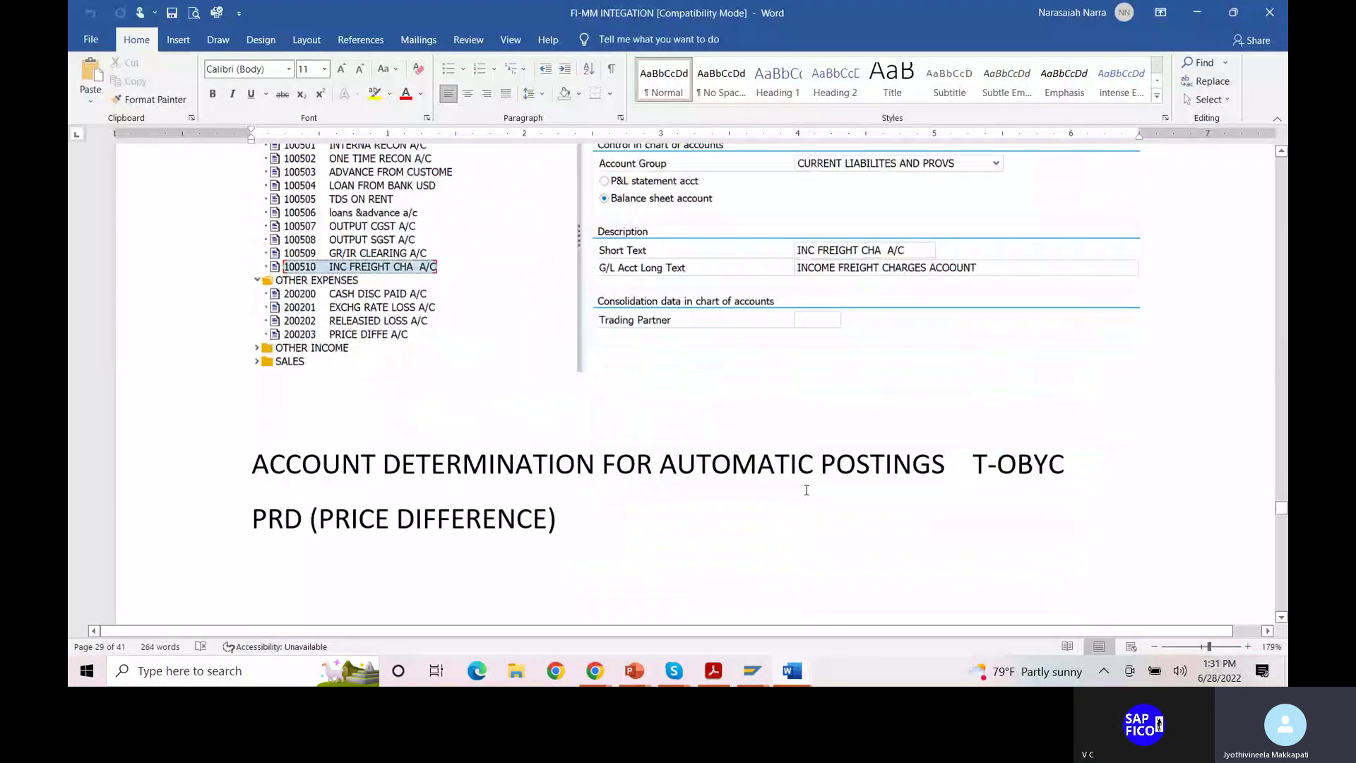
scroll(806, 489, down, 5)
drag(1281, 531, 1281, 606)
scroll(1069, 440, up, 1)
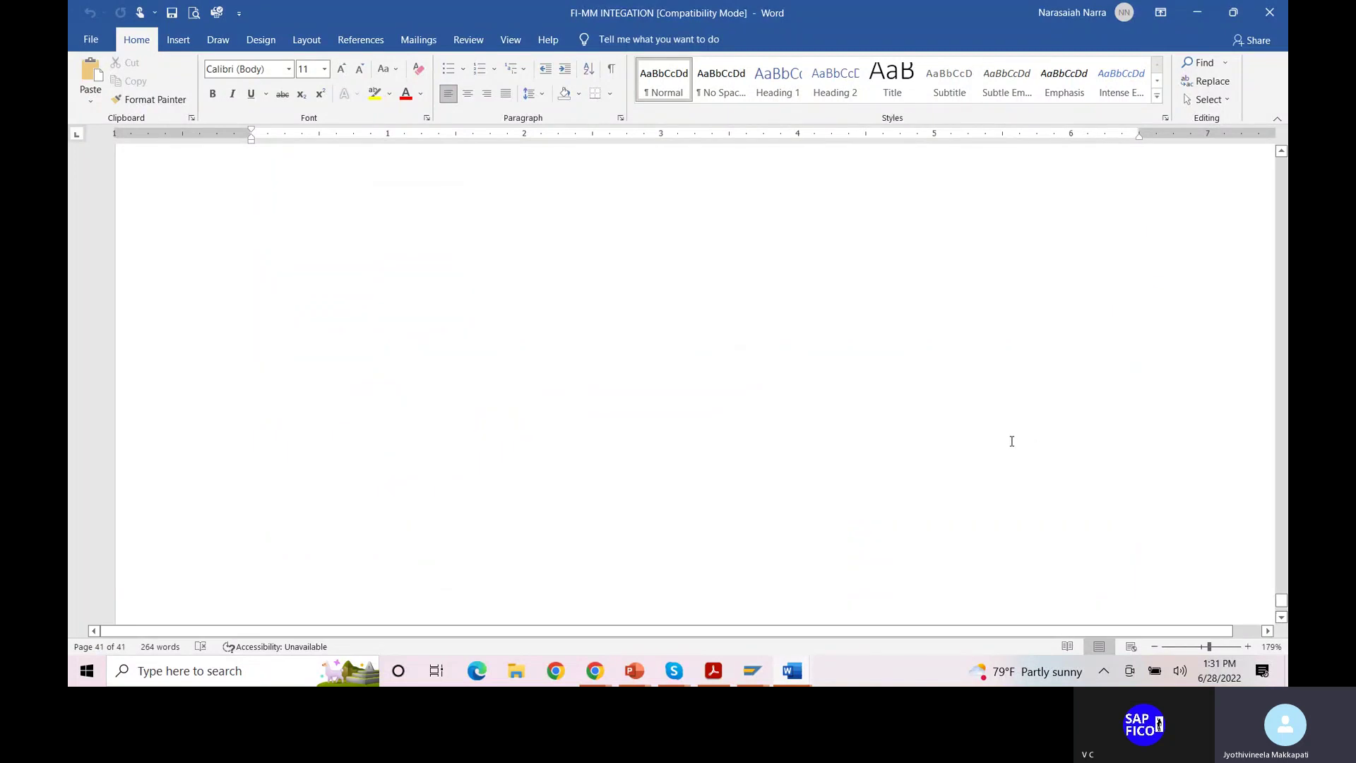
scroll(1011, 439, down, 1)
scroll(1012, 440, up, 5)
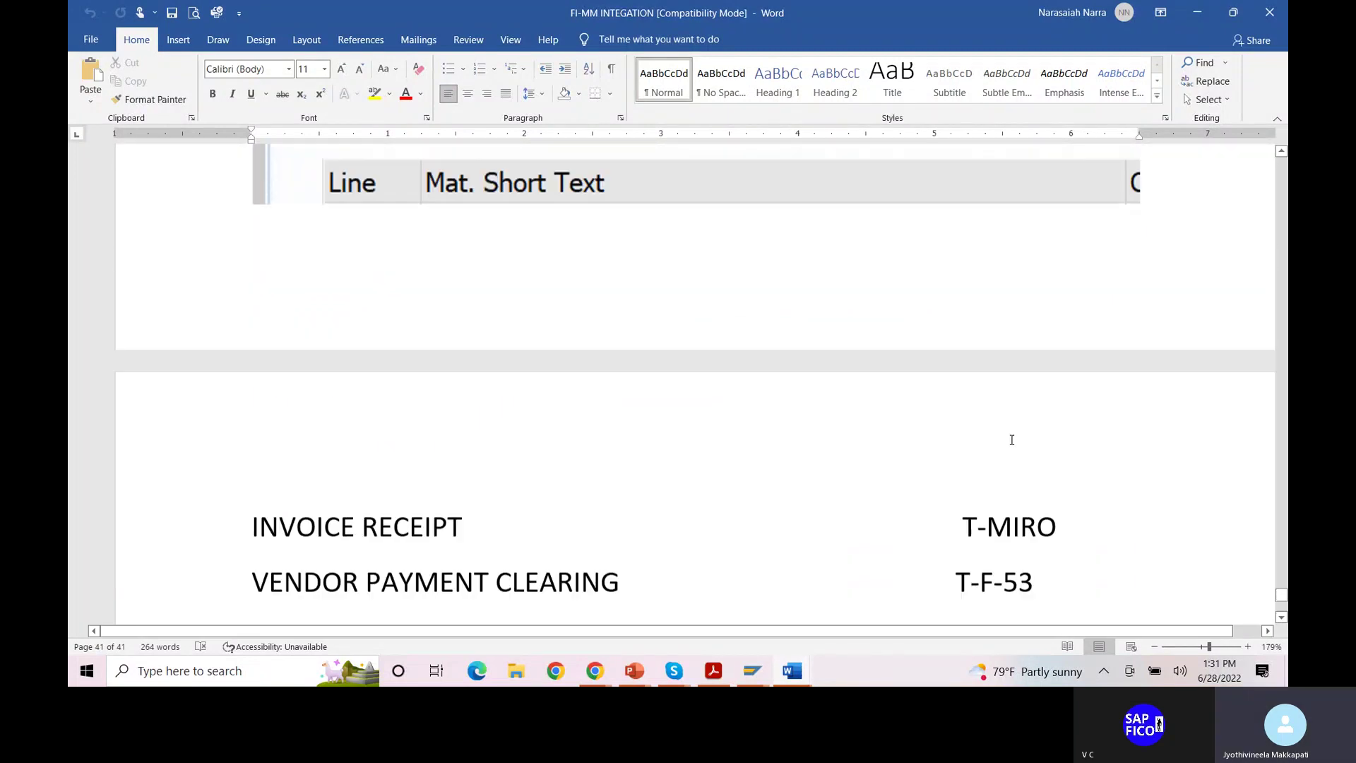
click(1200, 295)
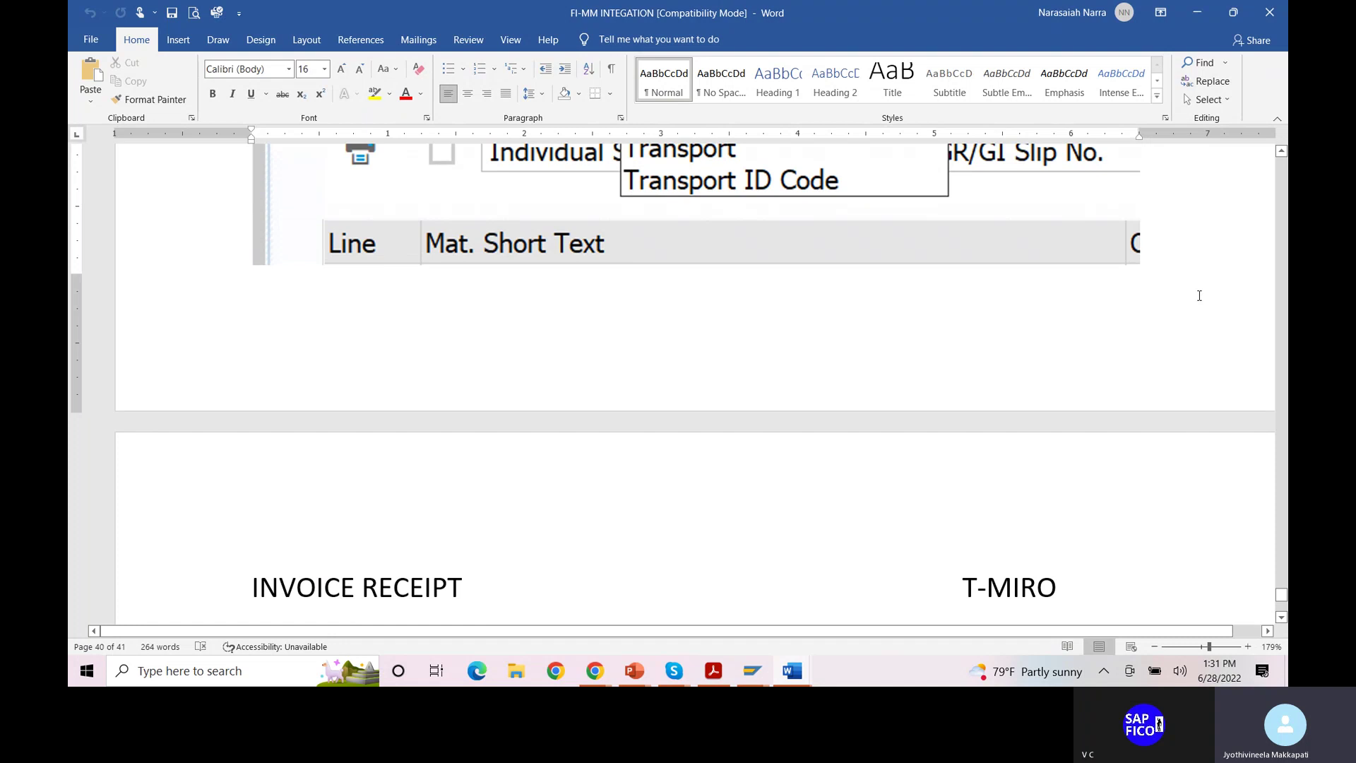
key(Return)
key(Return)
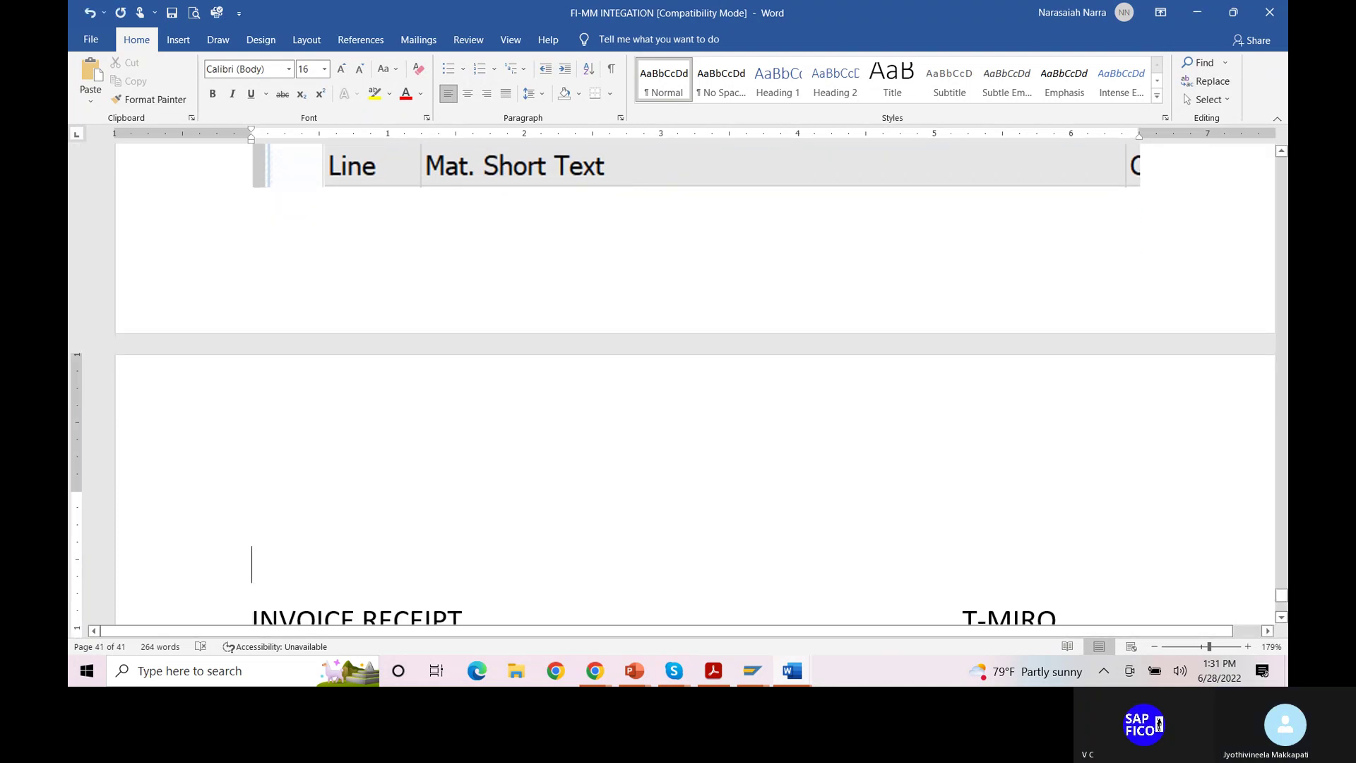
key(ctrl+v)
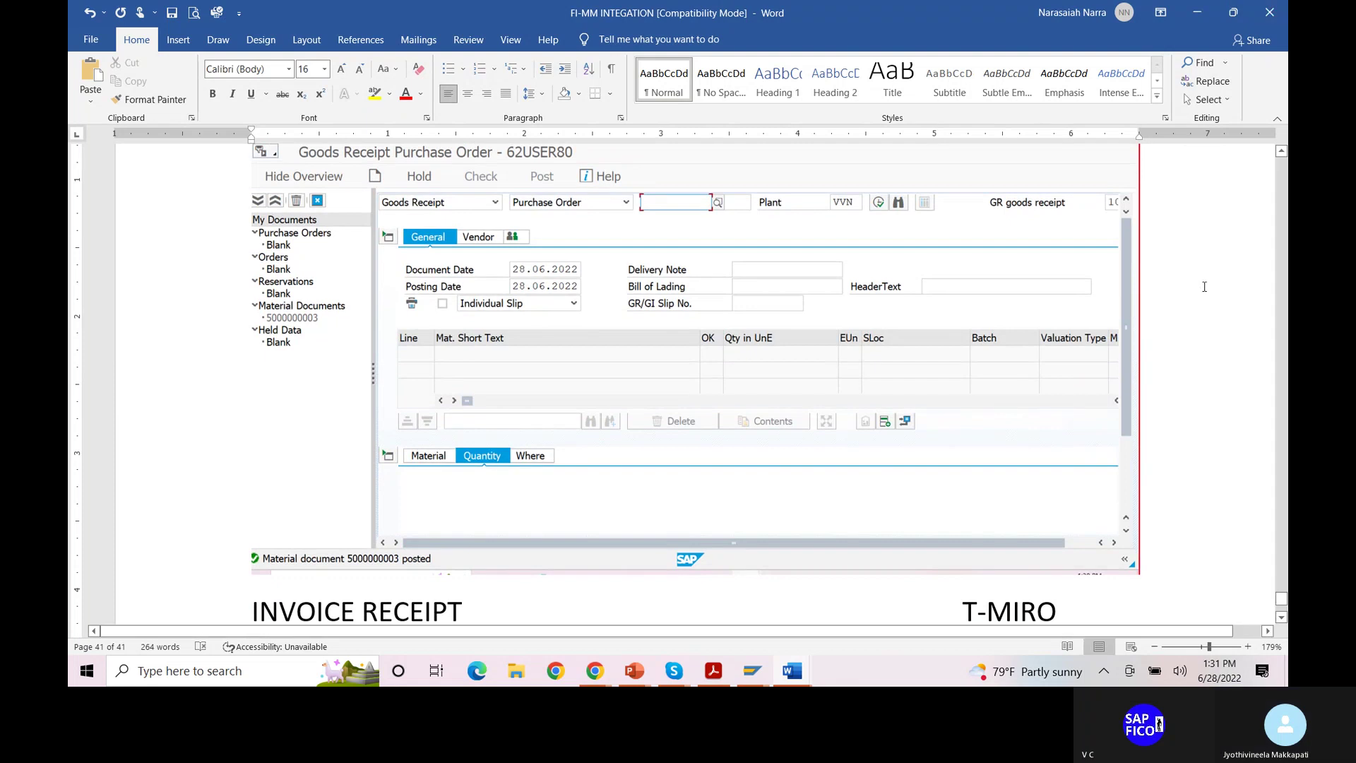
scroll(1205, 272, up, 1)
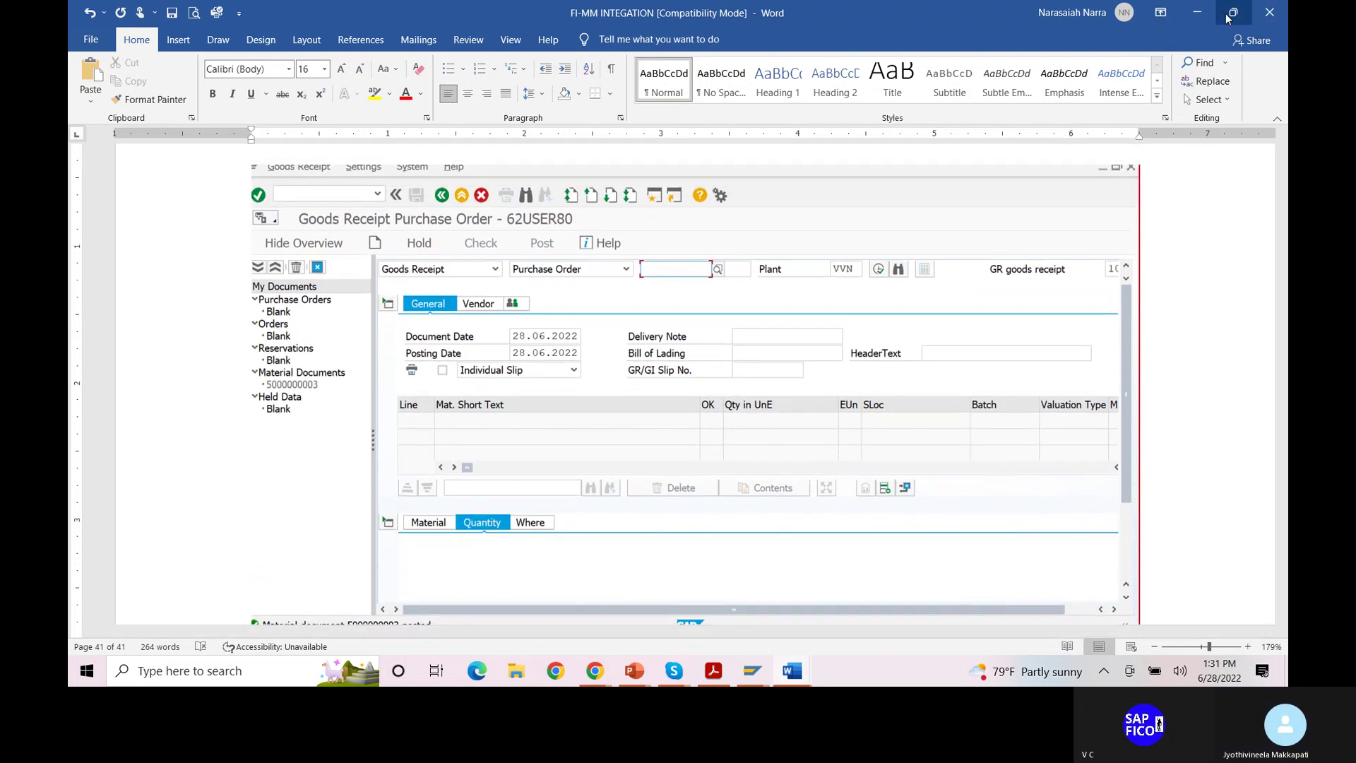
- Return to the SAP goods receipt, select the material document number in the posting message's details, and close the details
click(1197, 17)
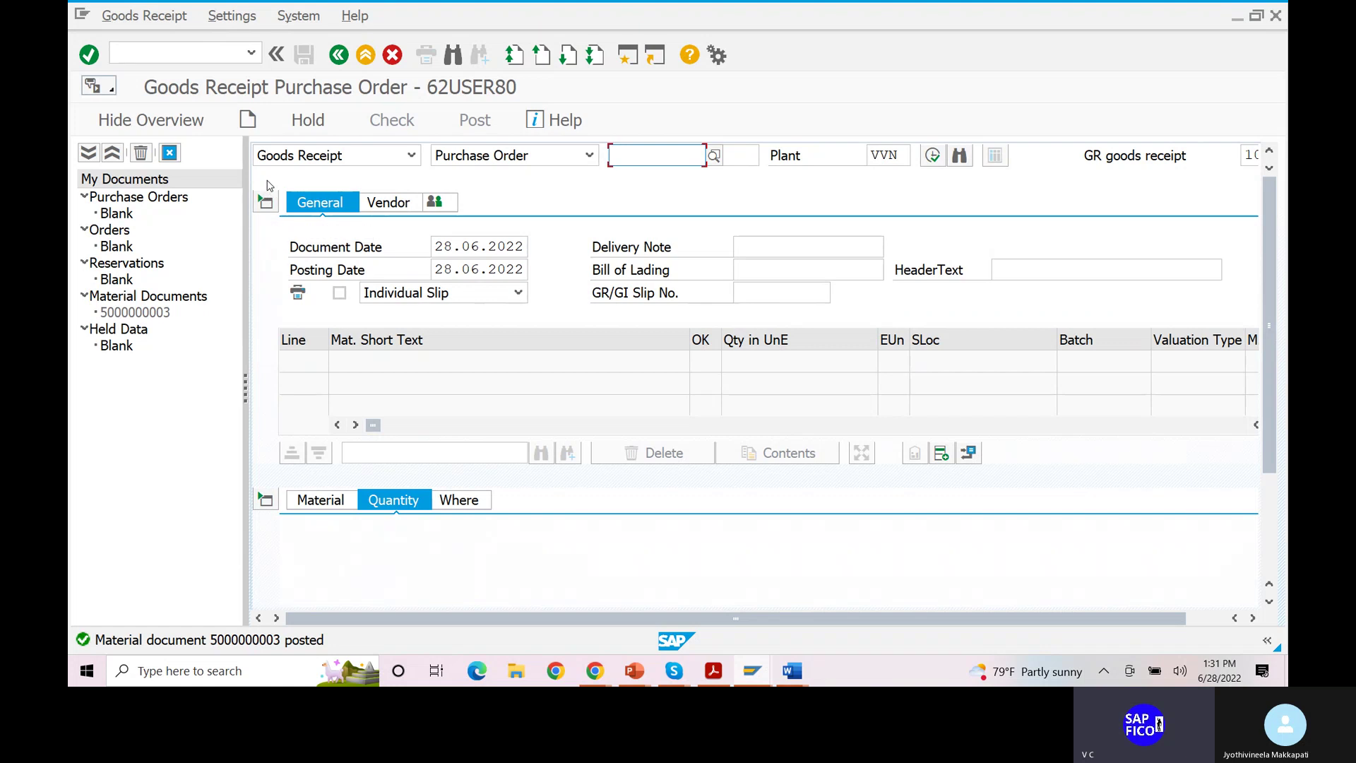
scroll(321, 492, down, 1)
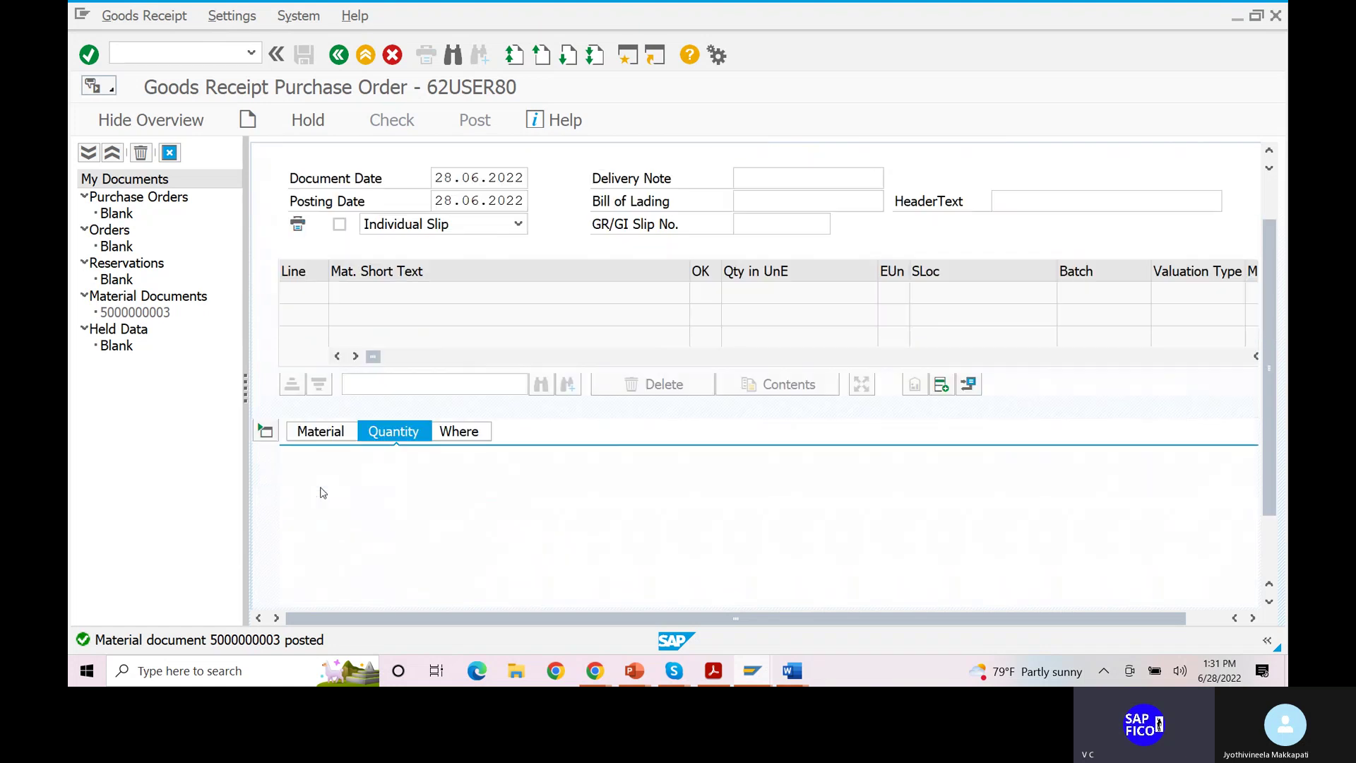
double_click(273, 645)
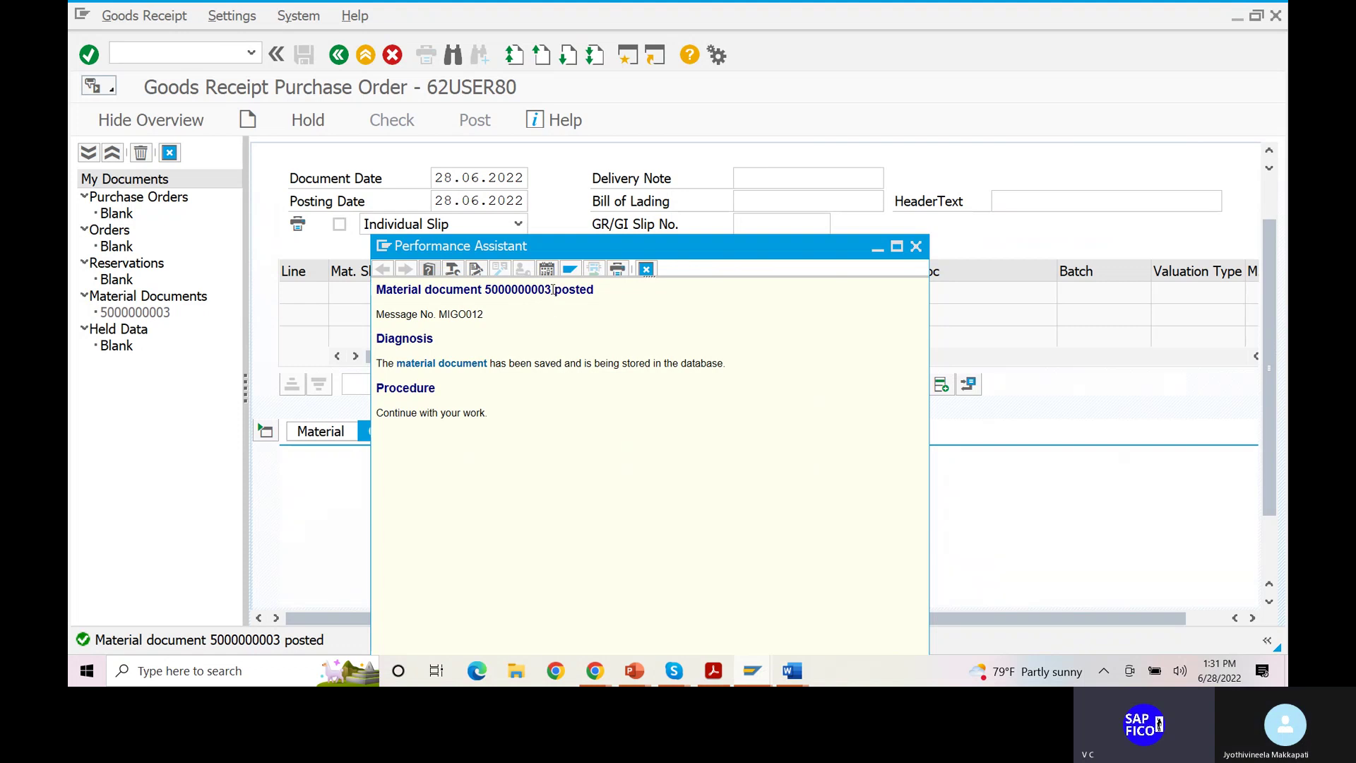
drag(553, 289, 486, 289)
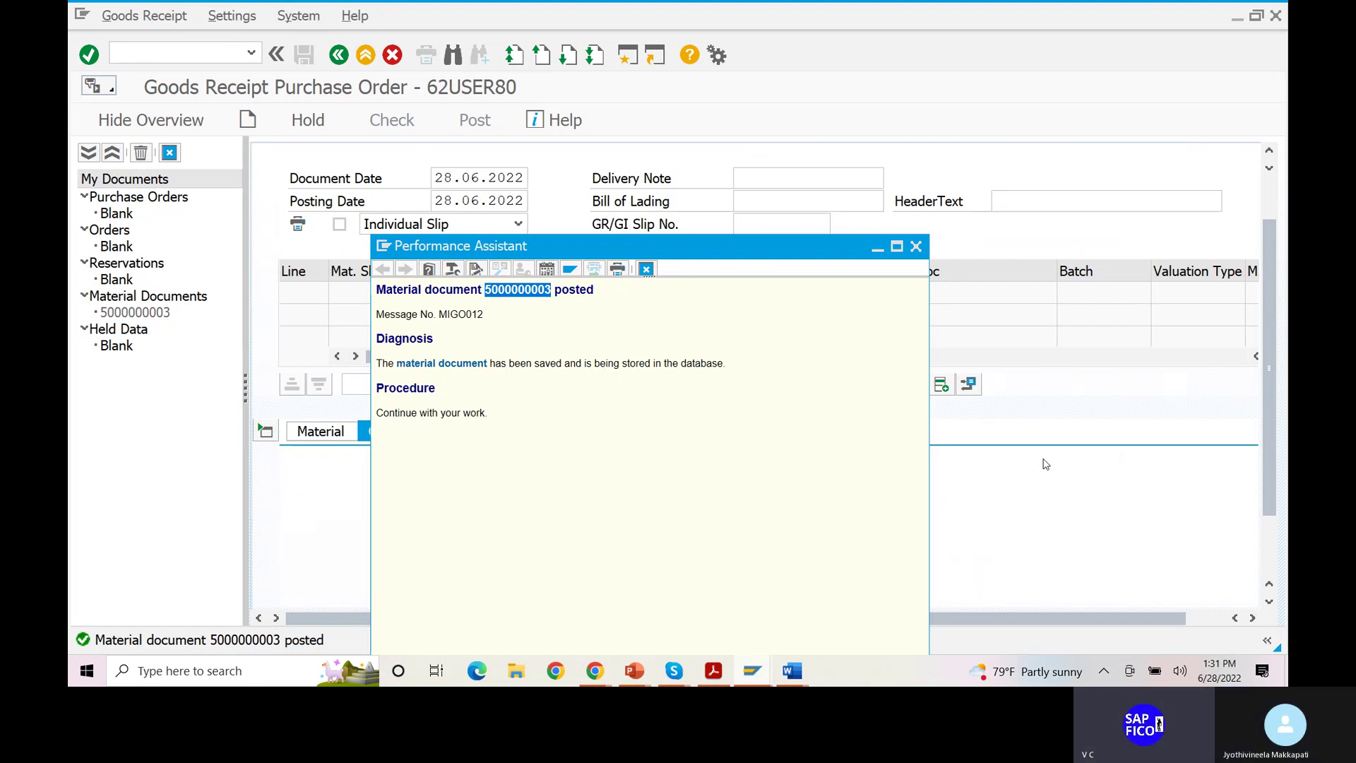
click(916, 245)
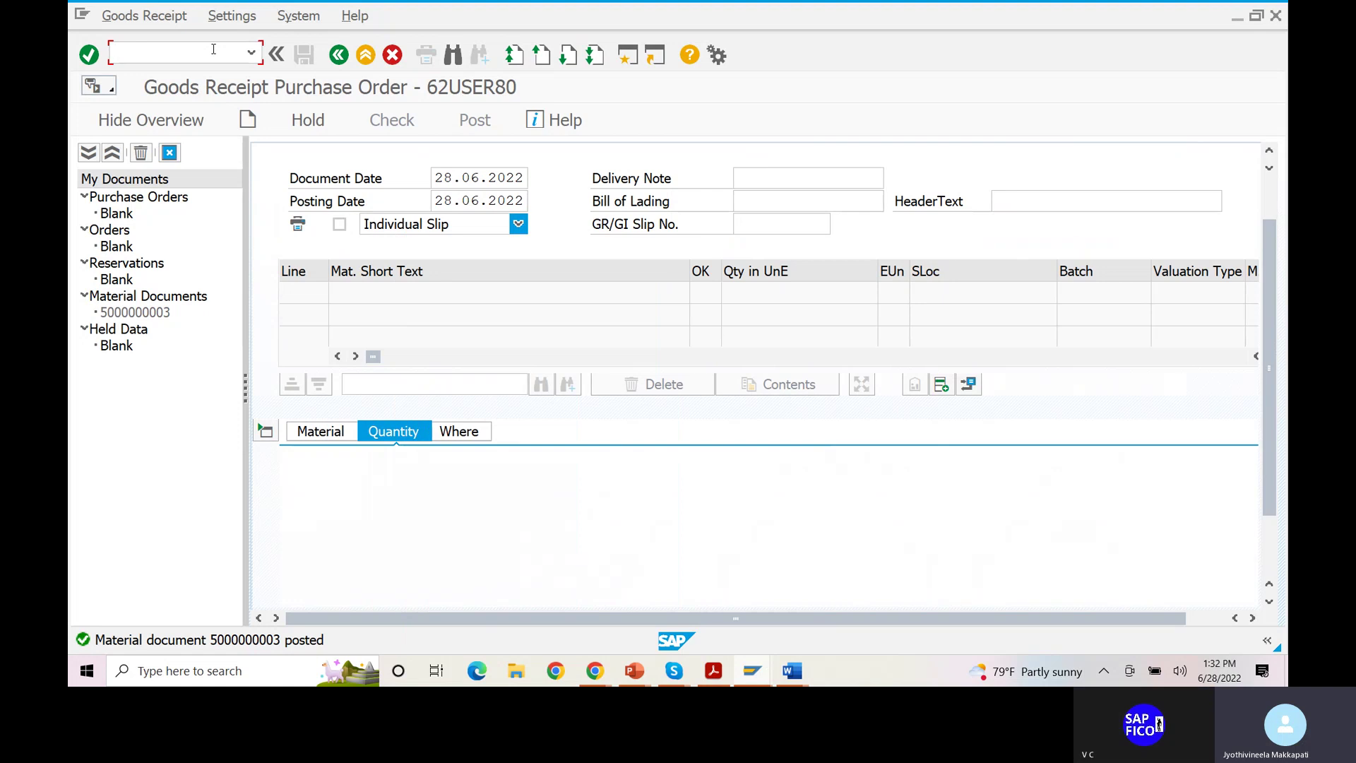
- Display the posted material document with transaction MB03 and open its accounting documents
text(/NFB)
key(BackSpace)
key(BackSpace)
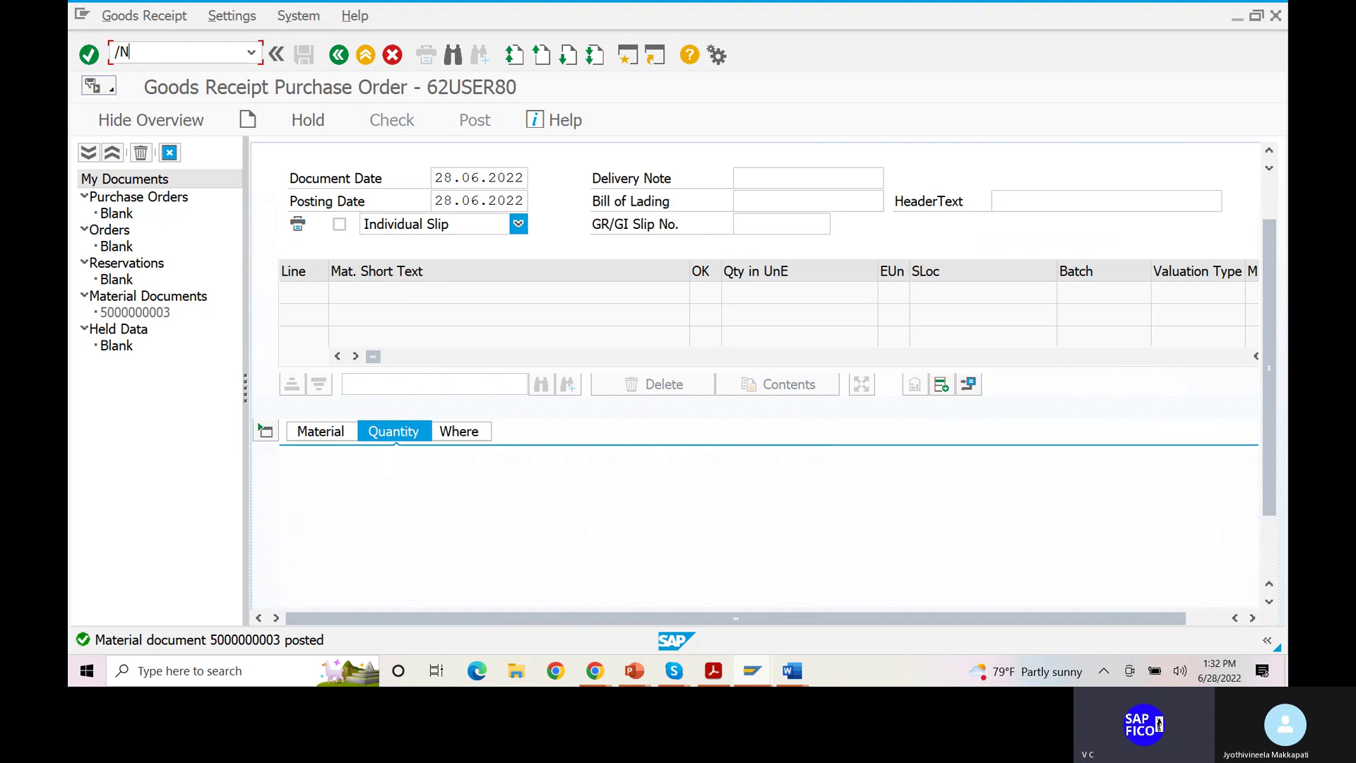
text(MB03)
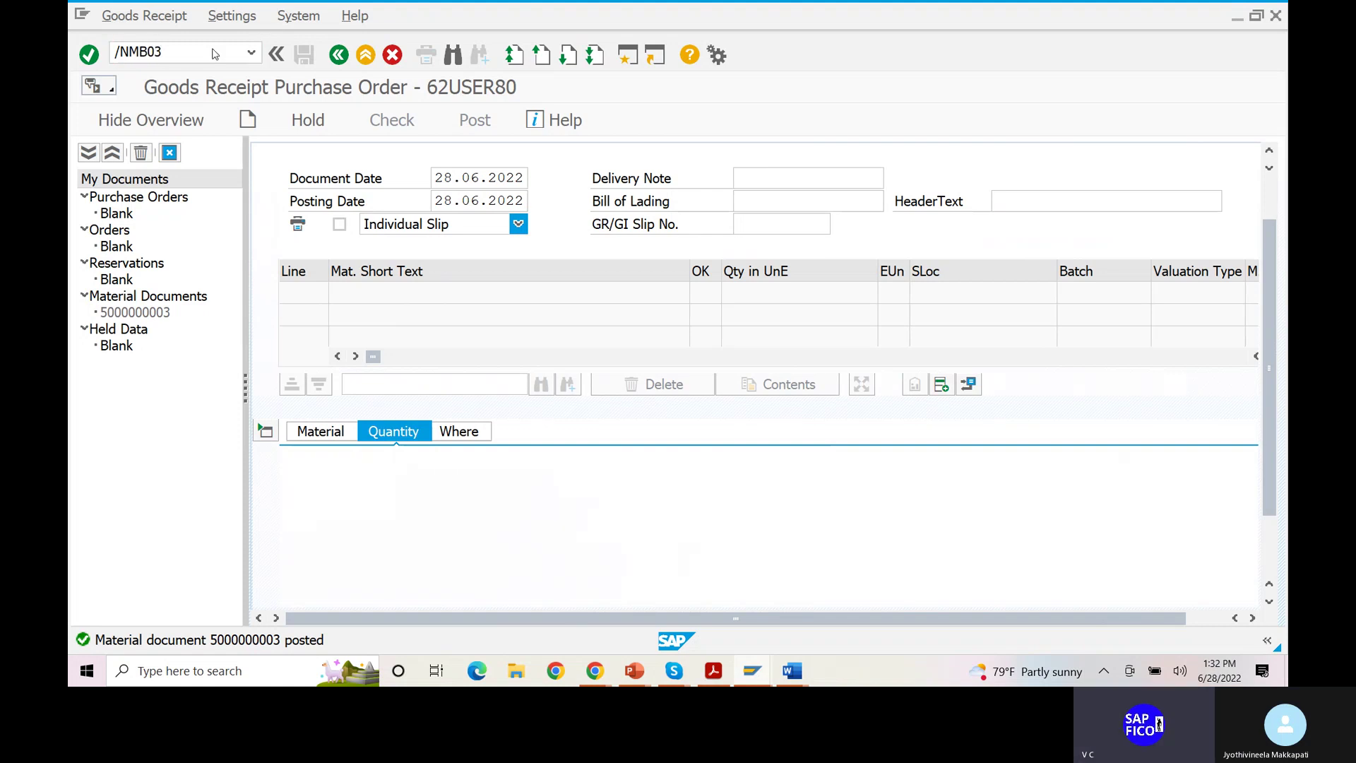
key(Return)
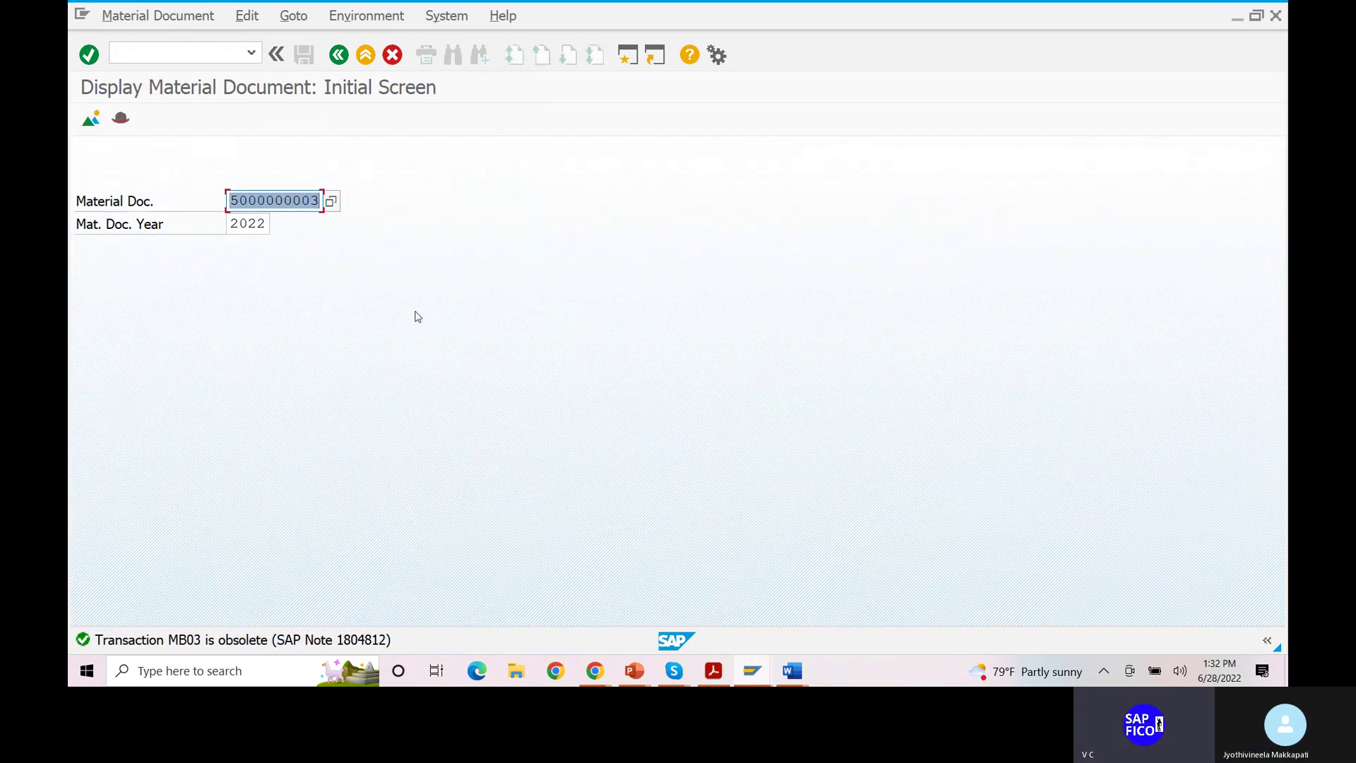
key(Return)
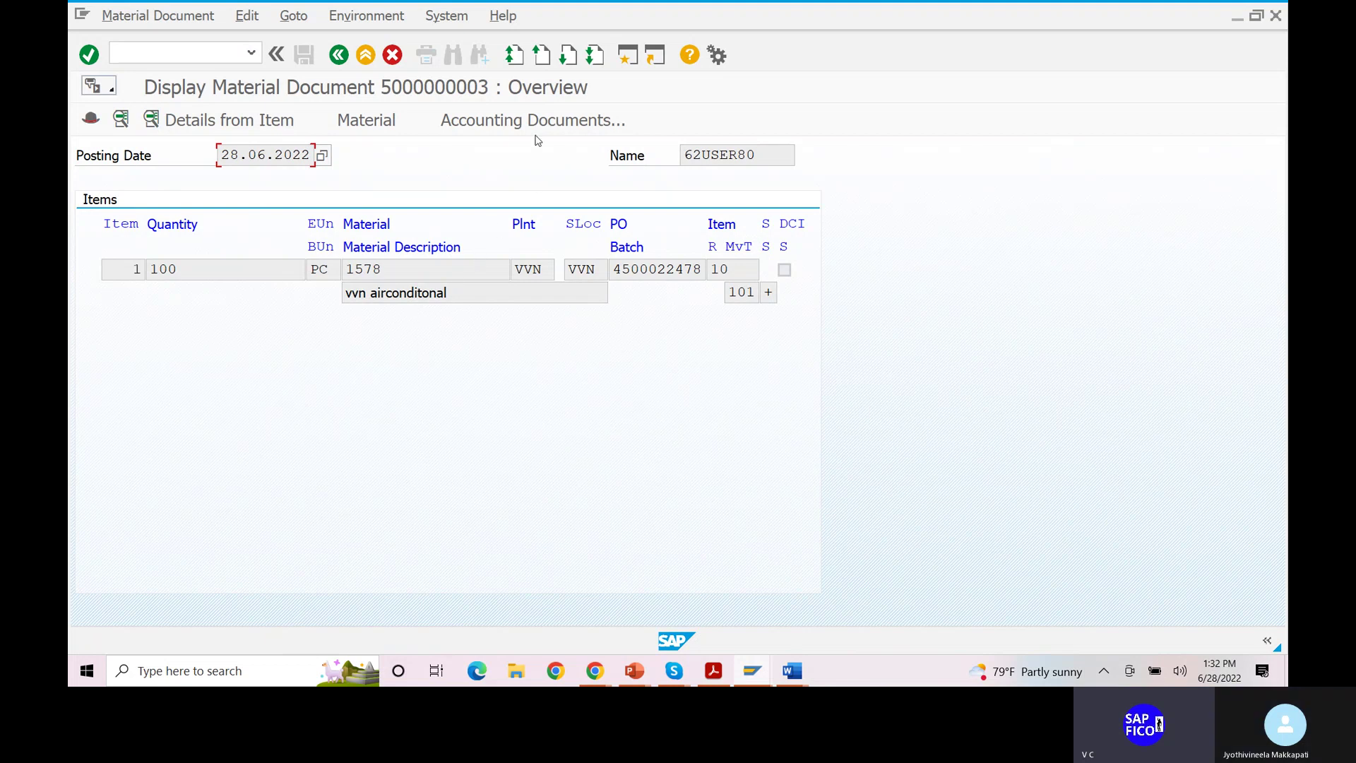
click(528, 119)
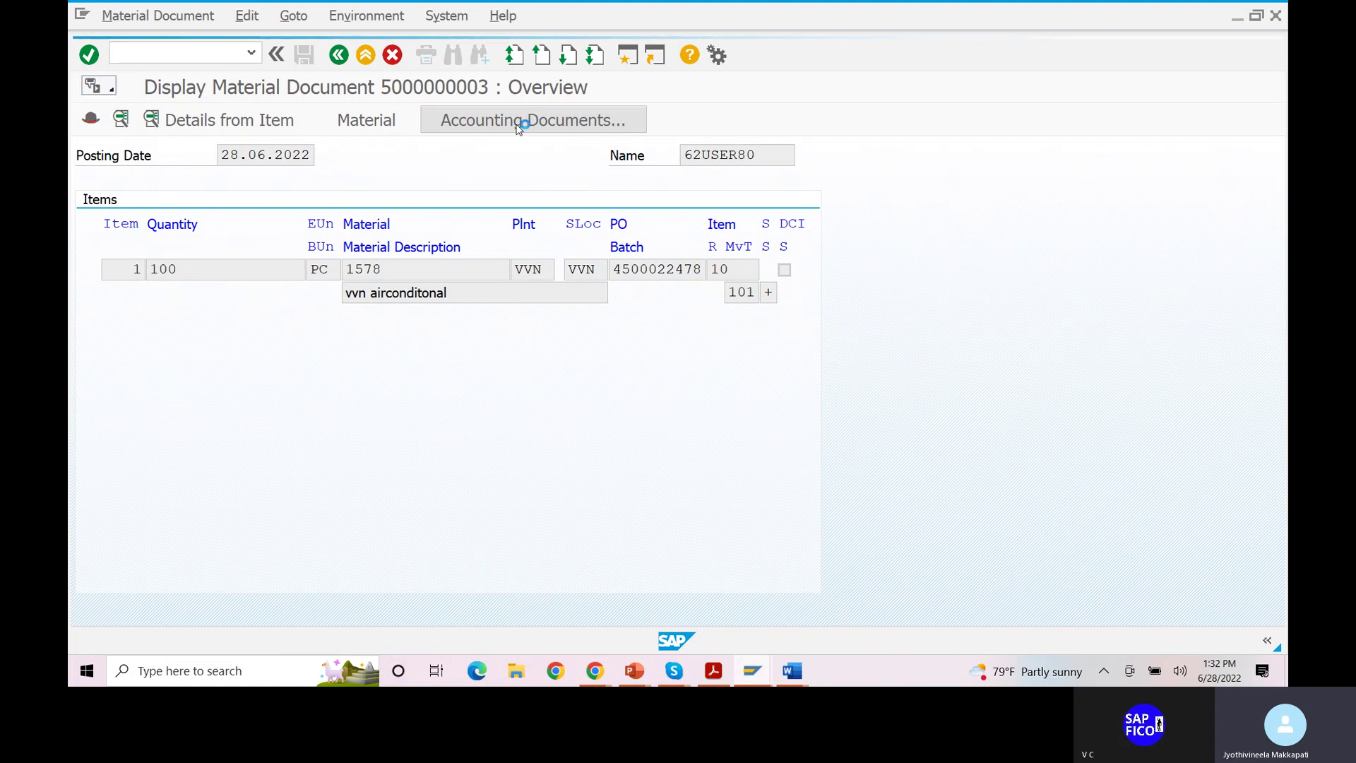